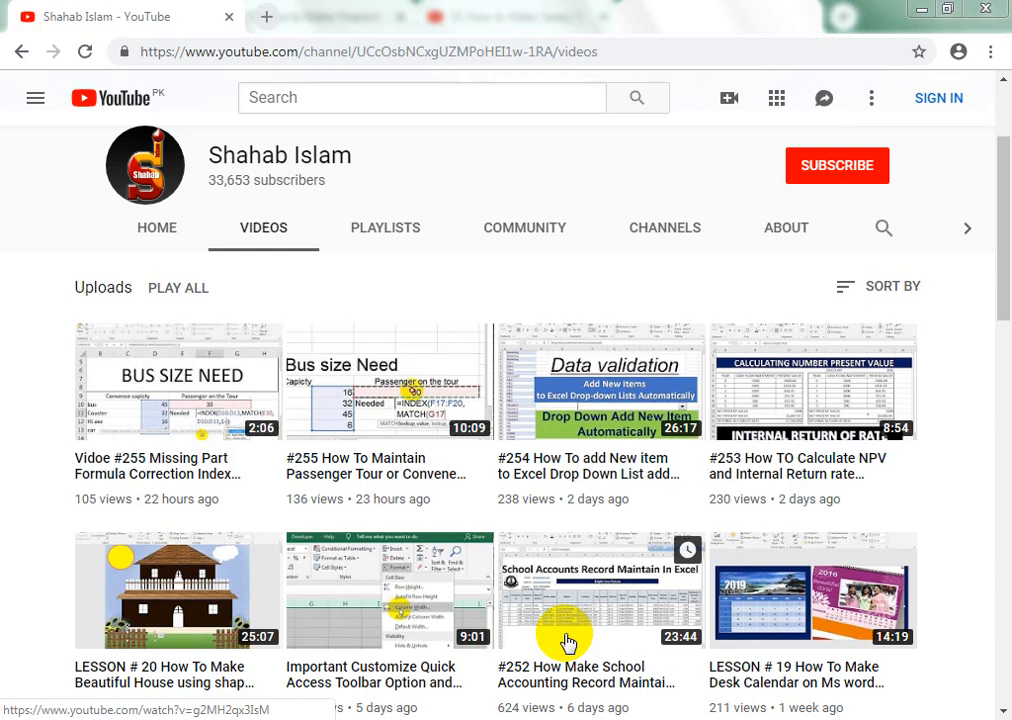
- Switch to the Excel workbook and enter the heading Item in cell A3 of Sheet2
{"action": "key", "text": "alt+Tab"}
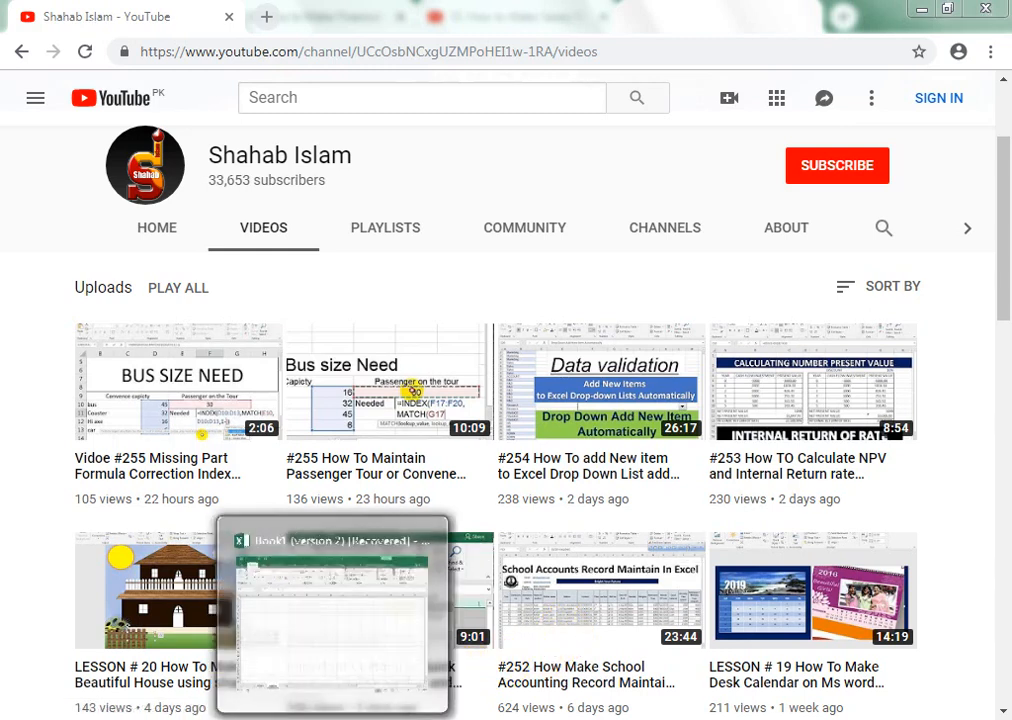
{"action": "left_click", "coordinate": [43, 285]}
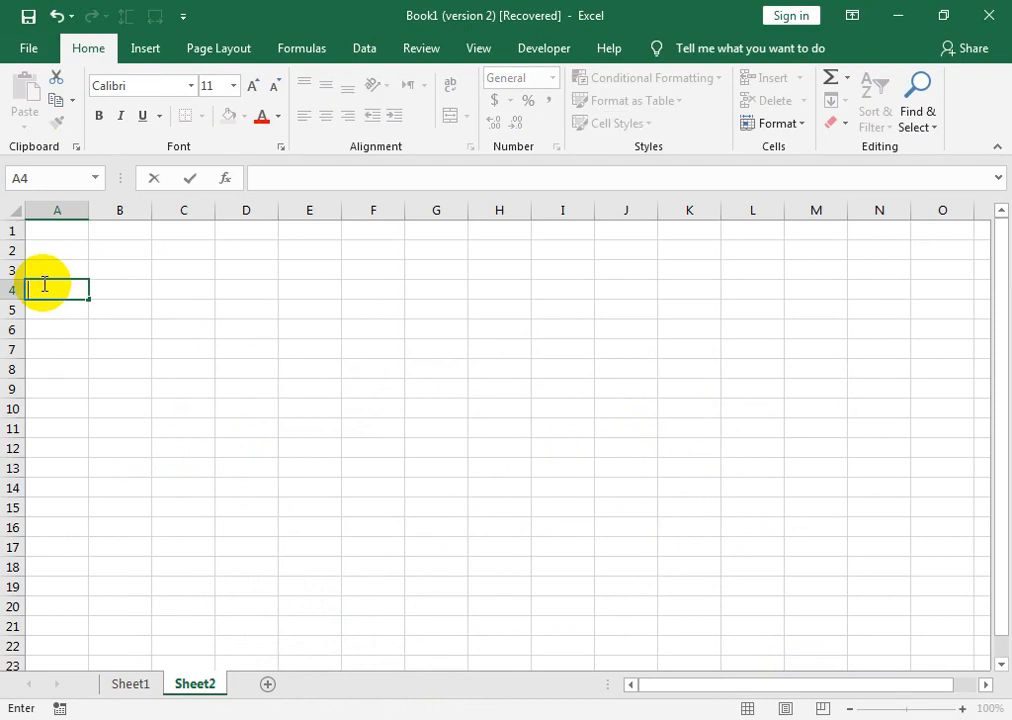
{"action": "key", "text": "Up"}
{"action": "type", "text": "Item"}
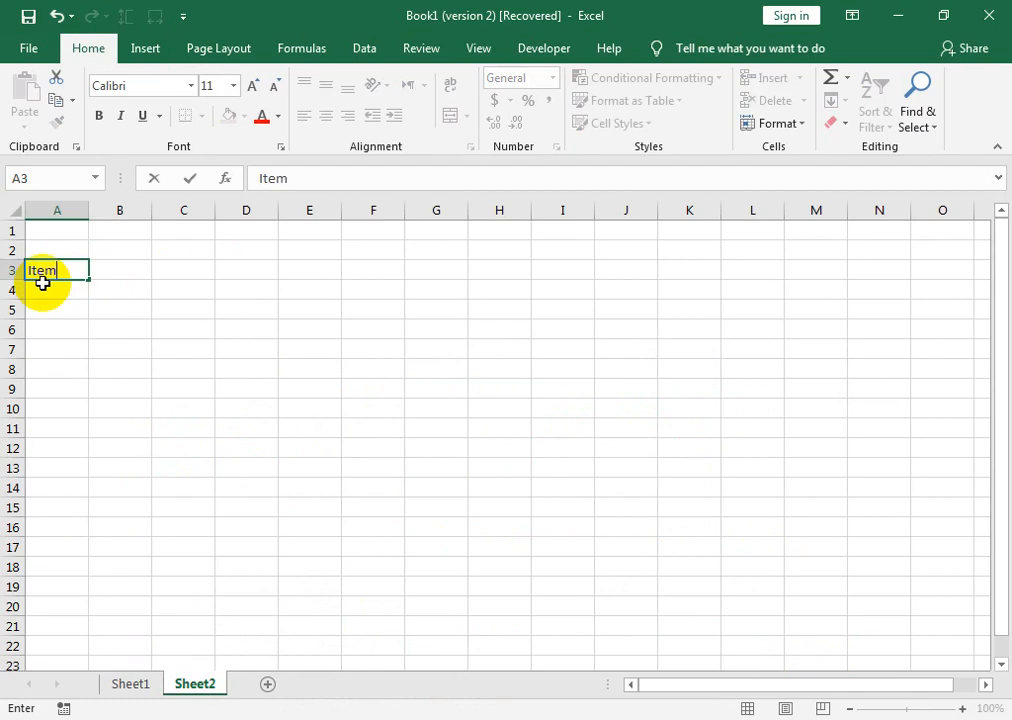
{"action": "key", "text": "Return"}
- Enter the label Car in A4 and its price 1000000 in B4
{"action": "type", "text": "Car"}
{"action": "key", "text": "Tab"}
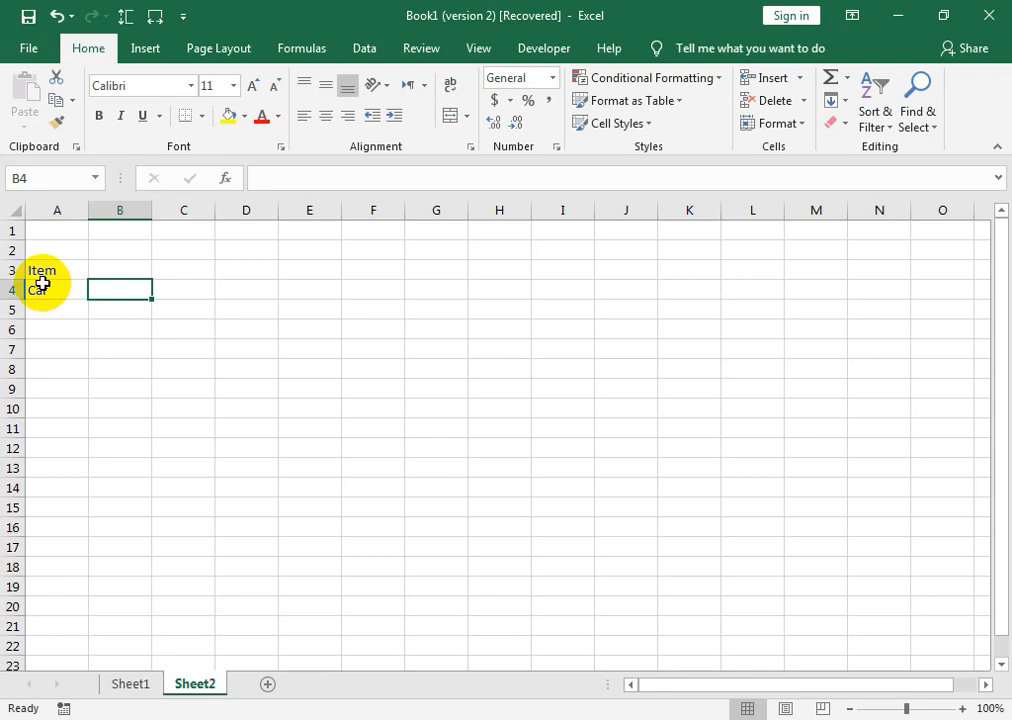
{"action": "type", "text": "10000"}
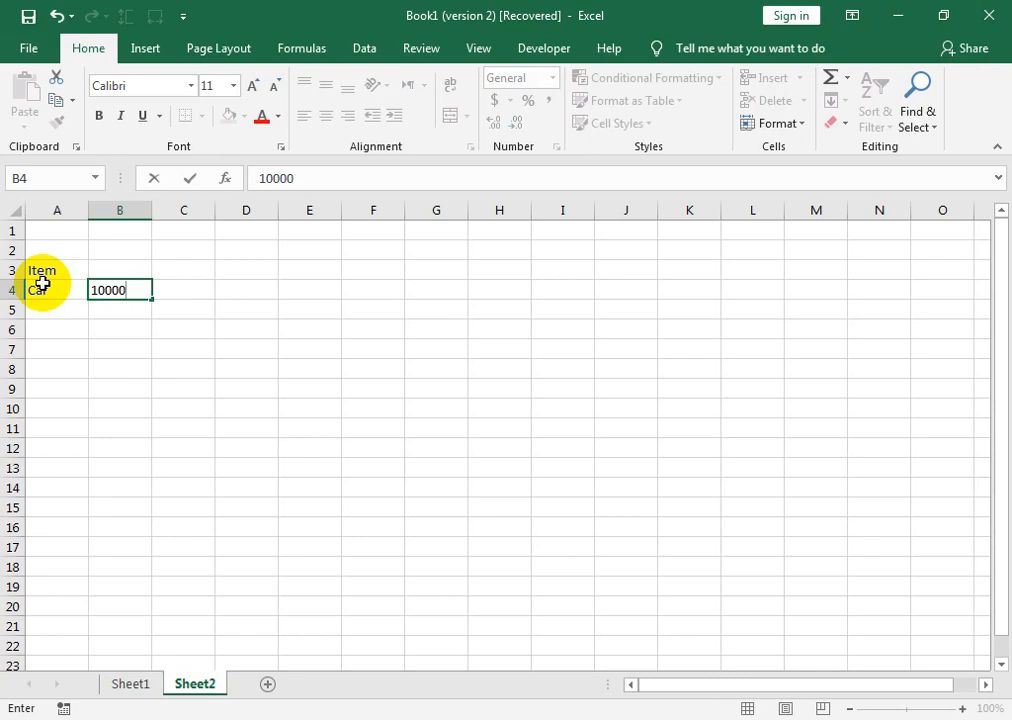
{"action": "type", "text": "00"}
{"action": "key", "text": "Return"}
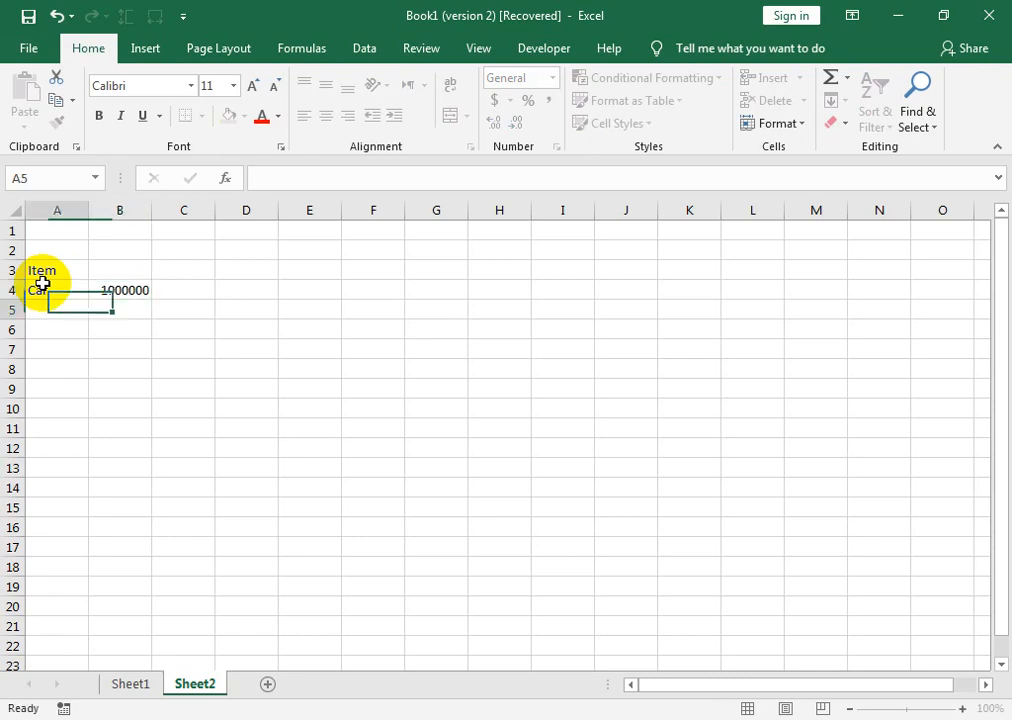
- Enter the label Downpayment in A5 and fit column A's width to its text
{"action": "left_click", "coordinate": [43, 285]}
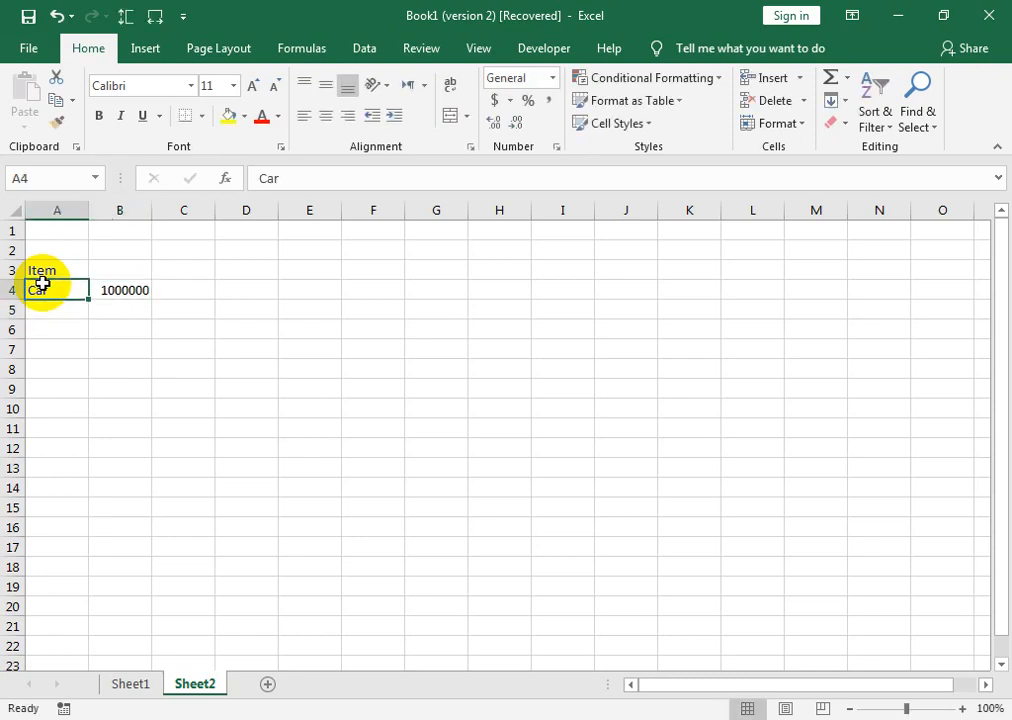
{"action": "key", "text": "Down"}
{"action": "type", "text": "Down"}
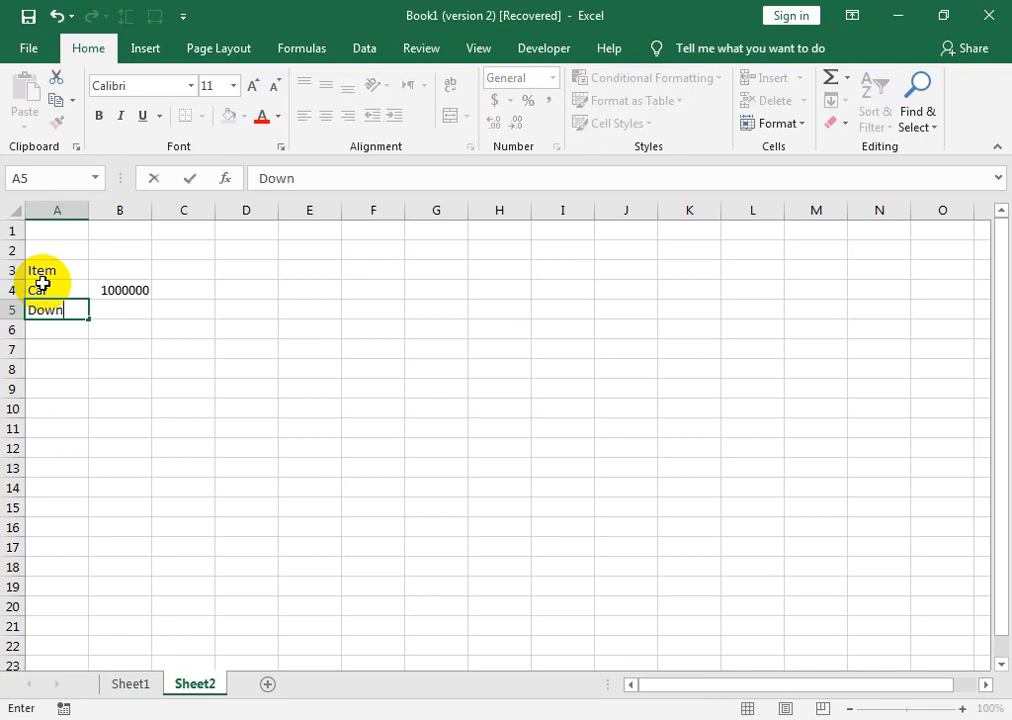
{"action": "type", "text": "payment"}
{"action": "left_click", "coordinate": [118, 348]}
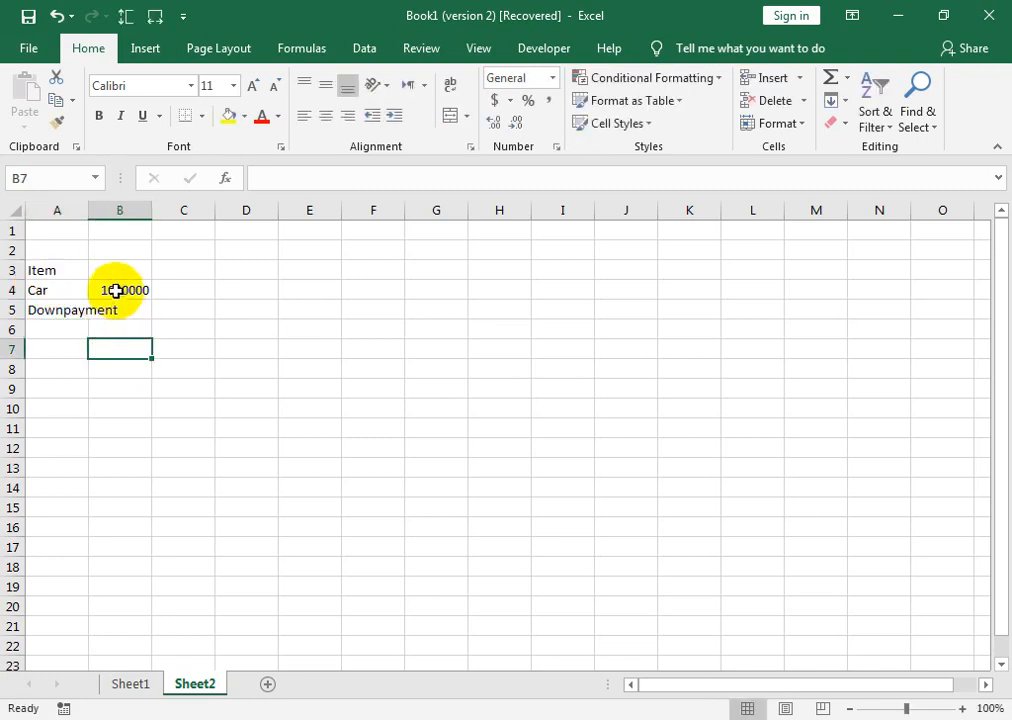
{"action": "double_click", "coordinate": [89, 210]}
{"action": "left_click_drag", "start_coordinate": [906, 709], "coordinate": [924, 709]}
- Enter 200000 as the down payment amount in B5
{"action": "key", "text": "Up"}
{"action": "key", "text": "Up"}
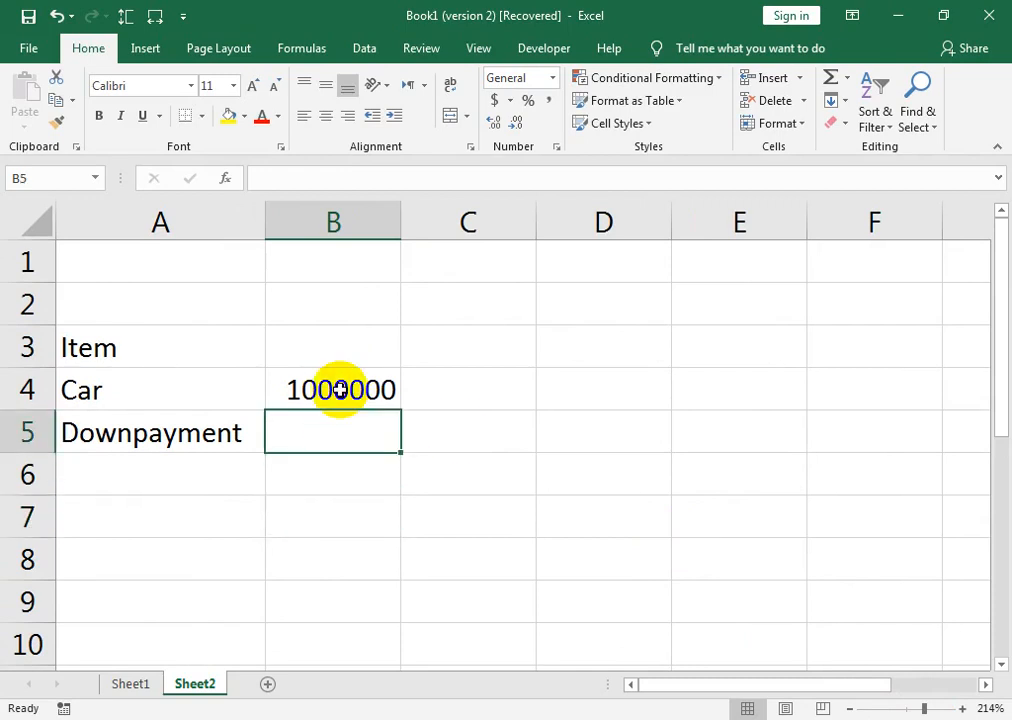
{"action": "type", "text": "200000"}
{"action": "key", "text": "Return"}
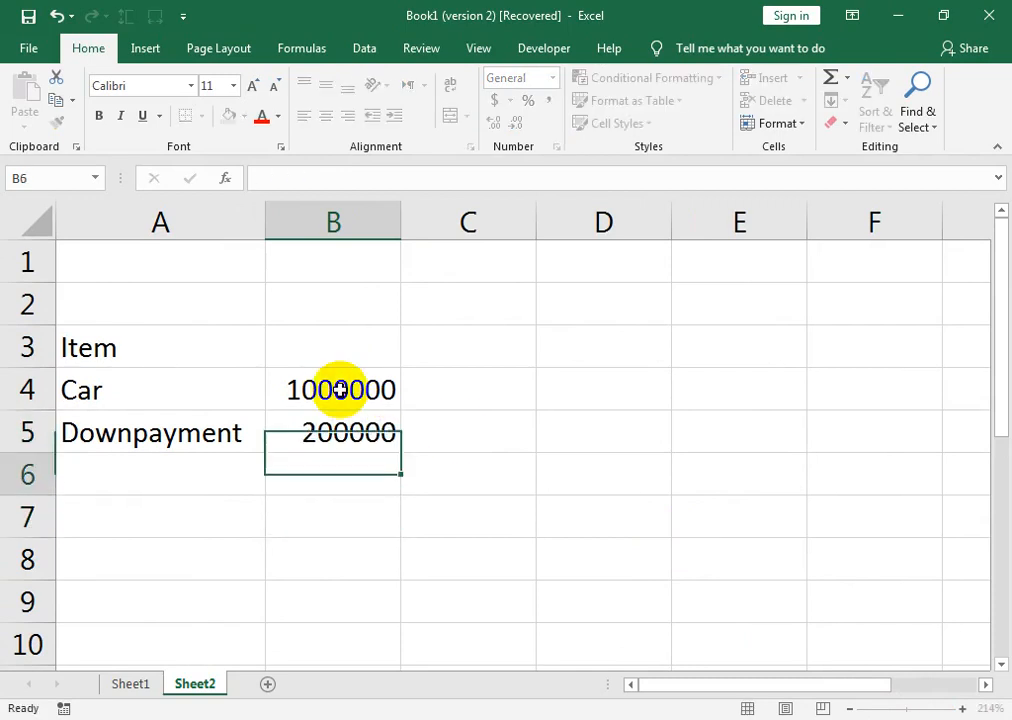
- Enter the label Year in A6 and the value 3 in B6
{"action": "key", "text": "Left"}
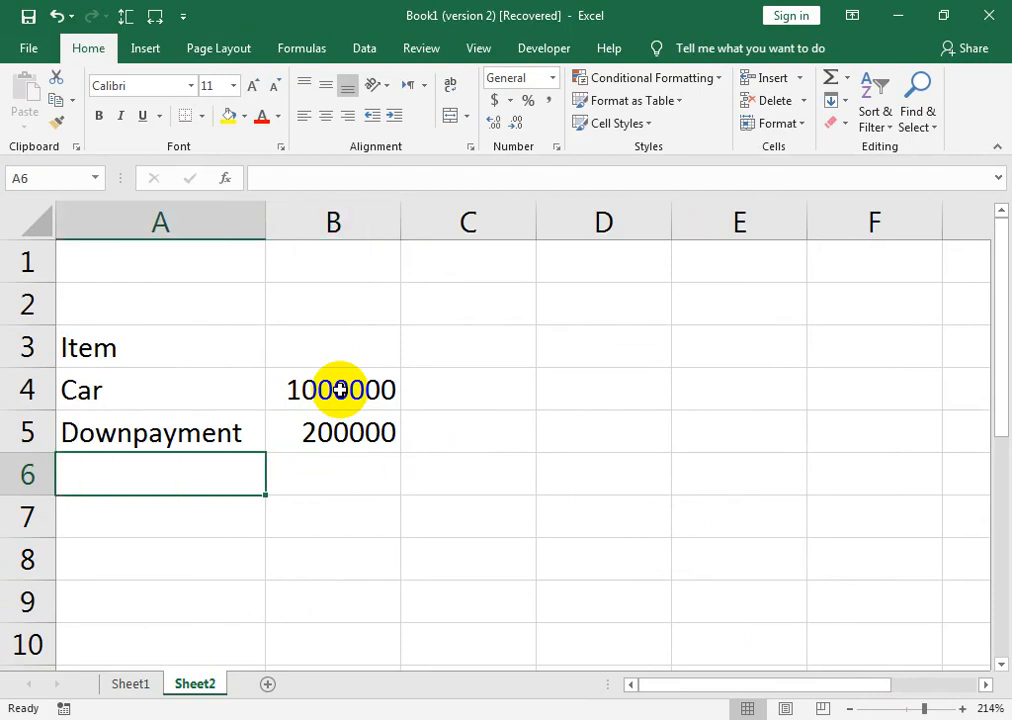
{"action": "type", "text": "Year"}
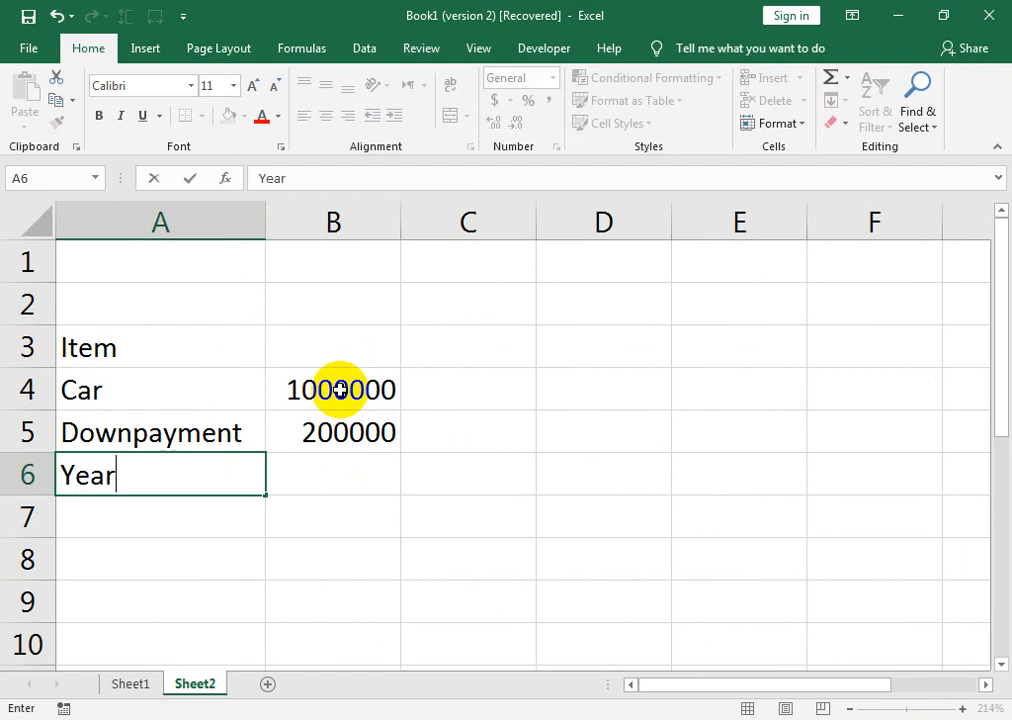
{"action": "key", "text": "Tab"}
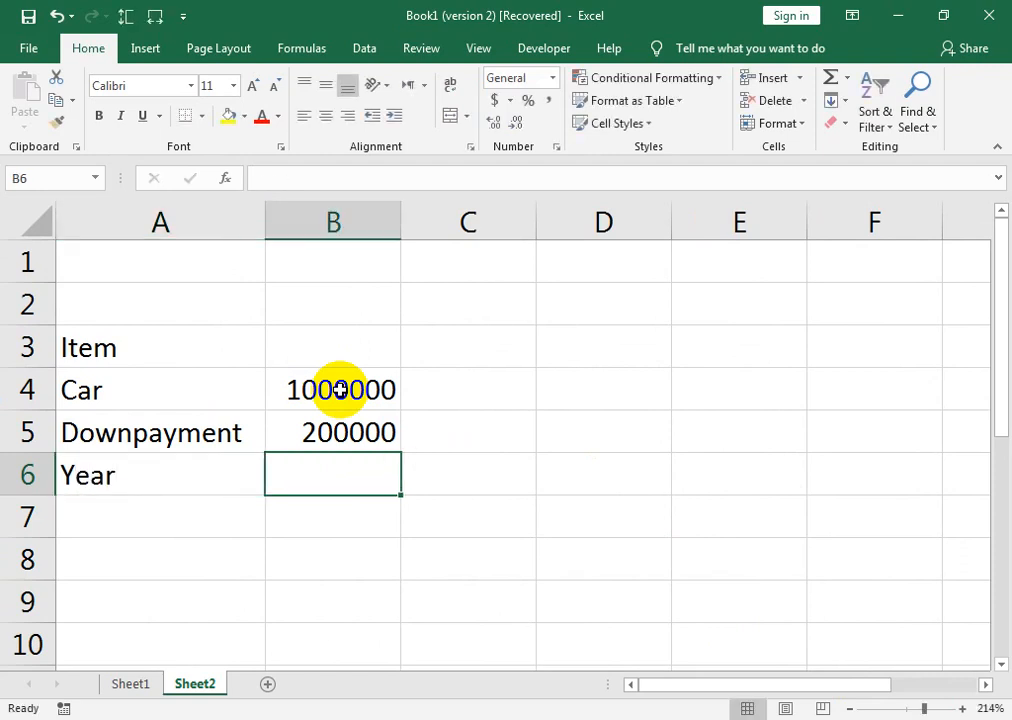
{"action": "type", "text": "3"}
{"action": "key", "text": "Return"}
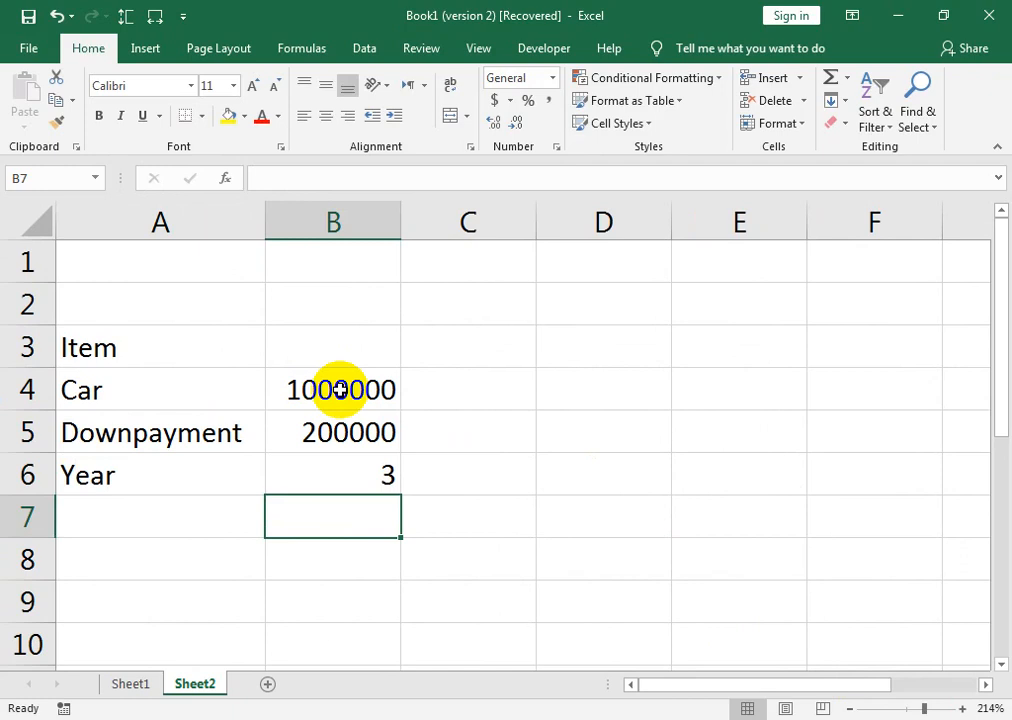
- Enter the label Markup in A7 and the rate 22% in B7
{"action": "key", "text": "Left"}
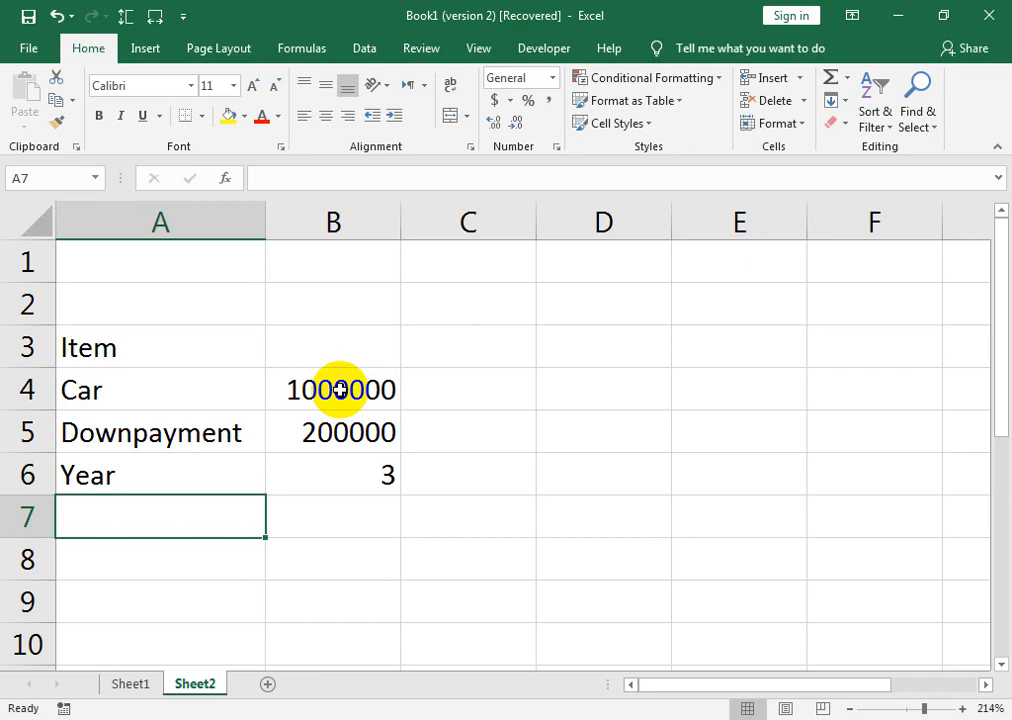
{"action": "type", "text": "Markup"}
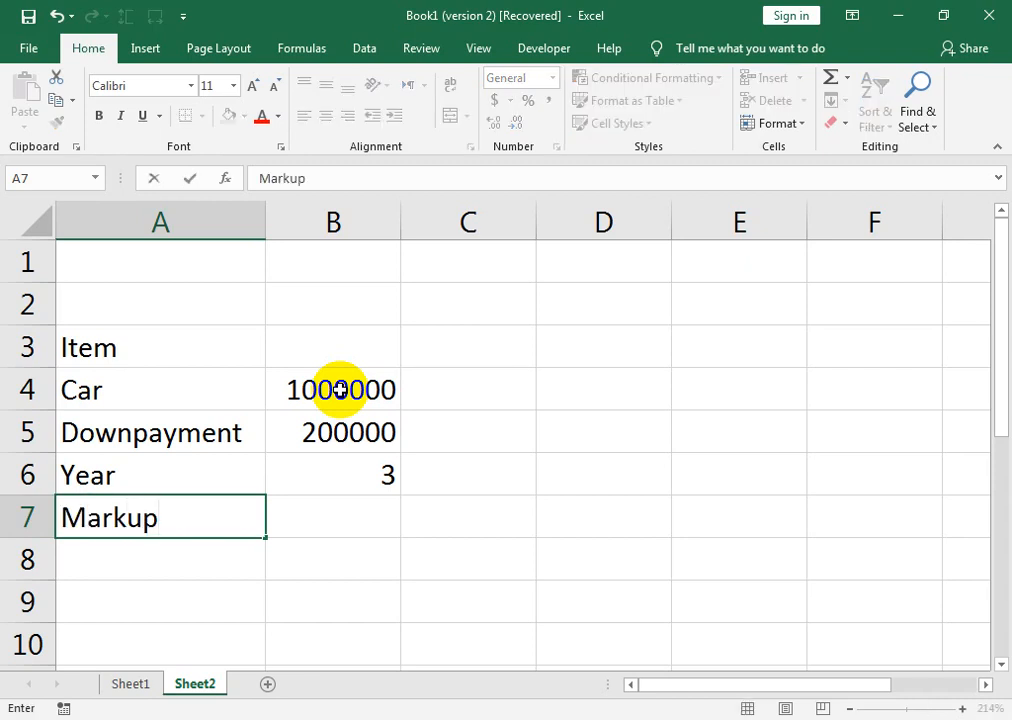
{"action": "key", "text": "Tab"}
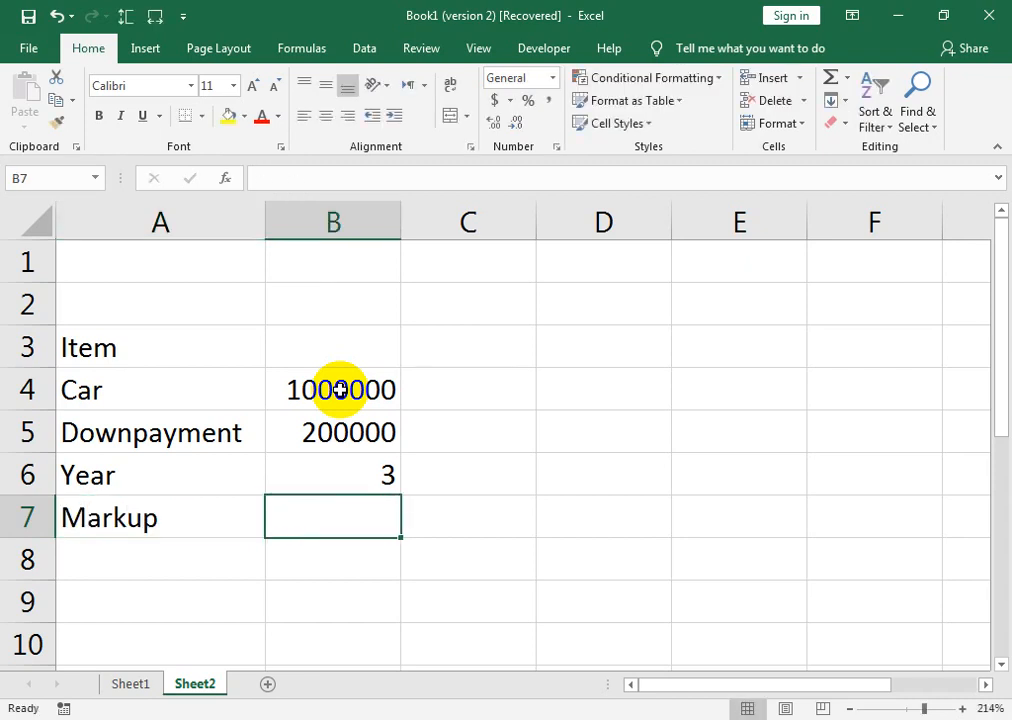
{"action": "type", "text": "22%"}
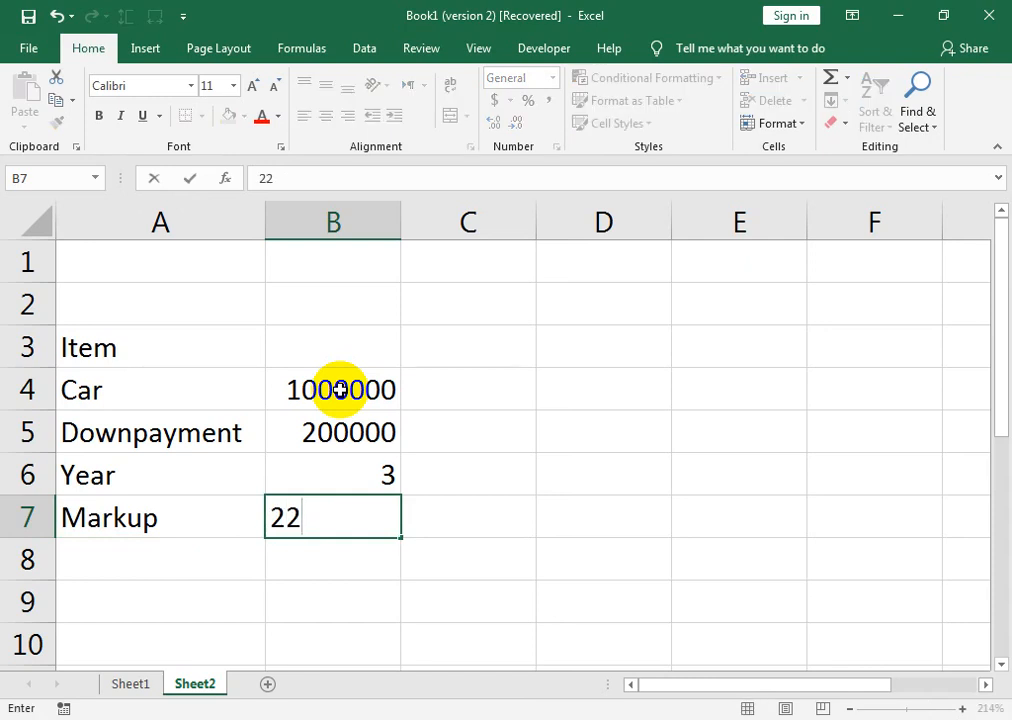
{"action": "key", "text": "Return"}
- Enter the label Monthly Amount in A8 and refit column A's width to the longer text
{"action": "key", "text": "Left"}
{"action": "type", "text": "Mo"}
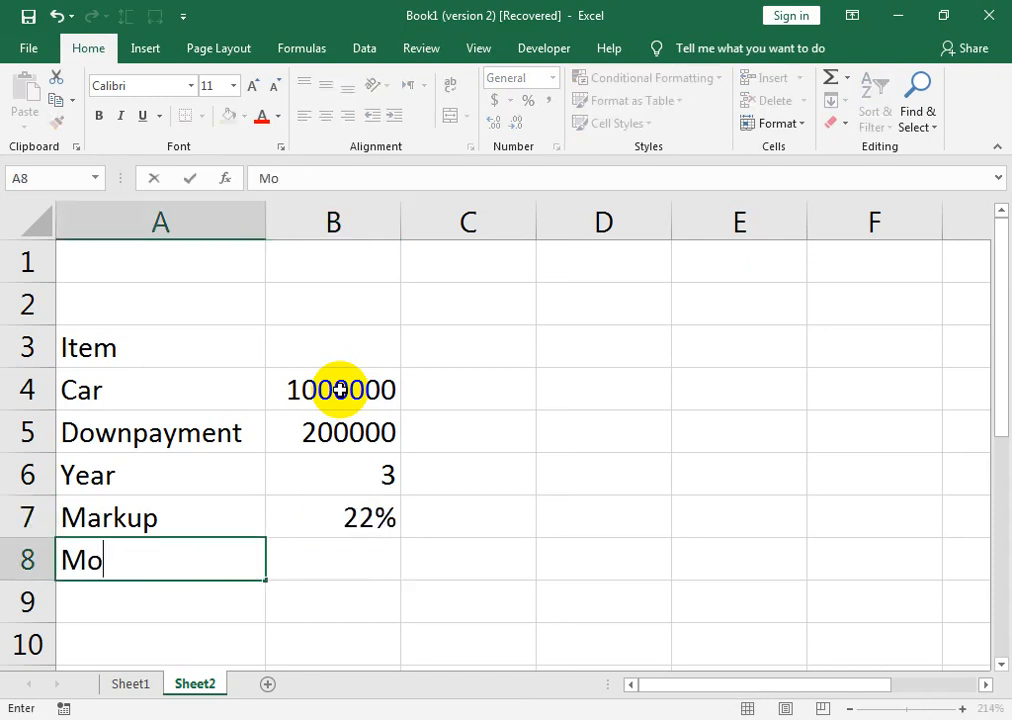
{"action": "type", "text": "lnthly"}
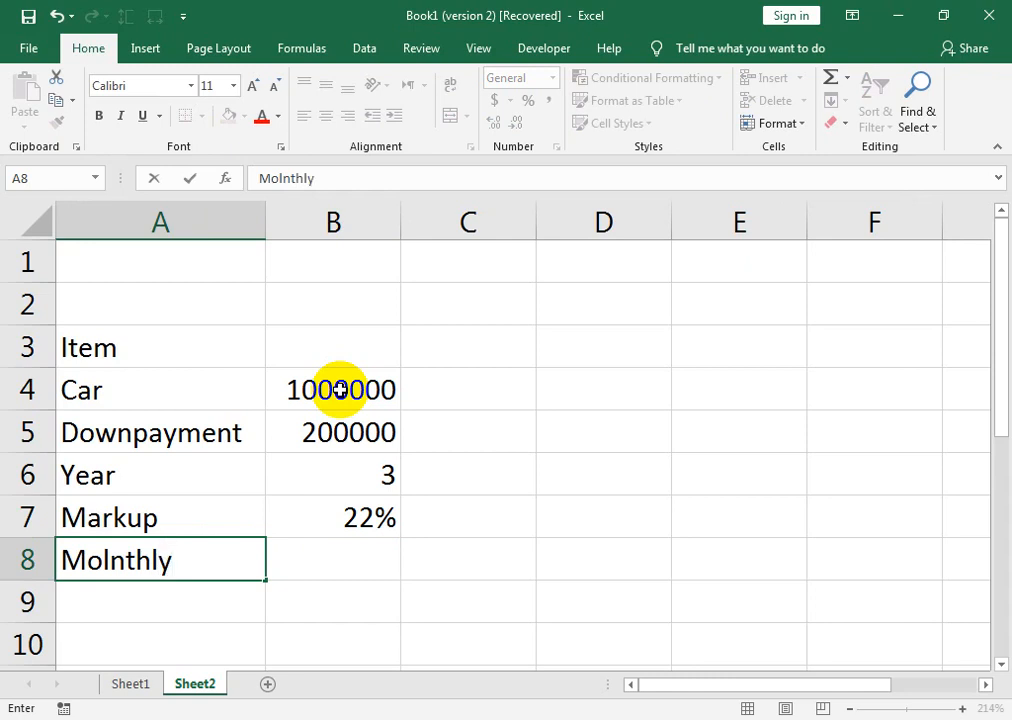
{"action": "key", "text": "BackSpace"}
{"action": "key", "text": "BackSpace"}
{"action": "key", "text": "BackSpace"}
{"action": "key", "text": "BackSpace"}
{"action": "key", "text": "BackSpace"}
{"action": "key", "text": "BackSpace"}
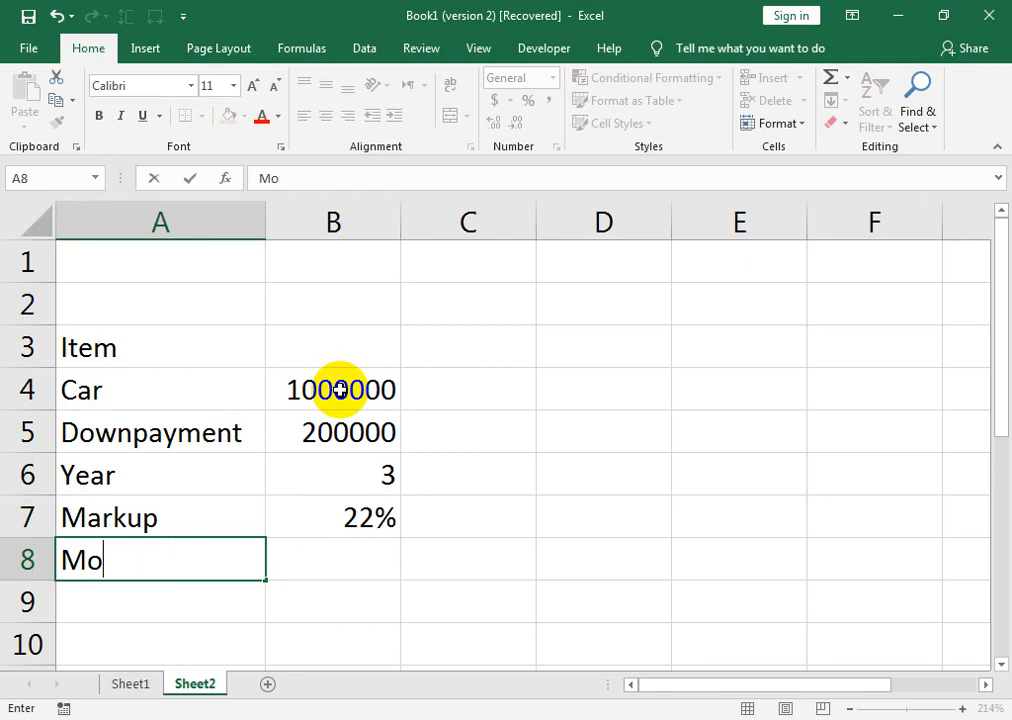
{"action": "type", "text": "nthly "}
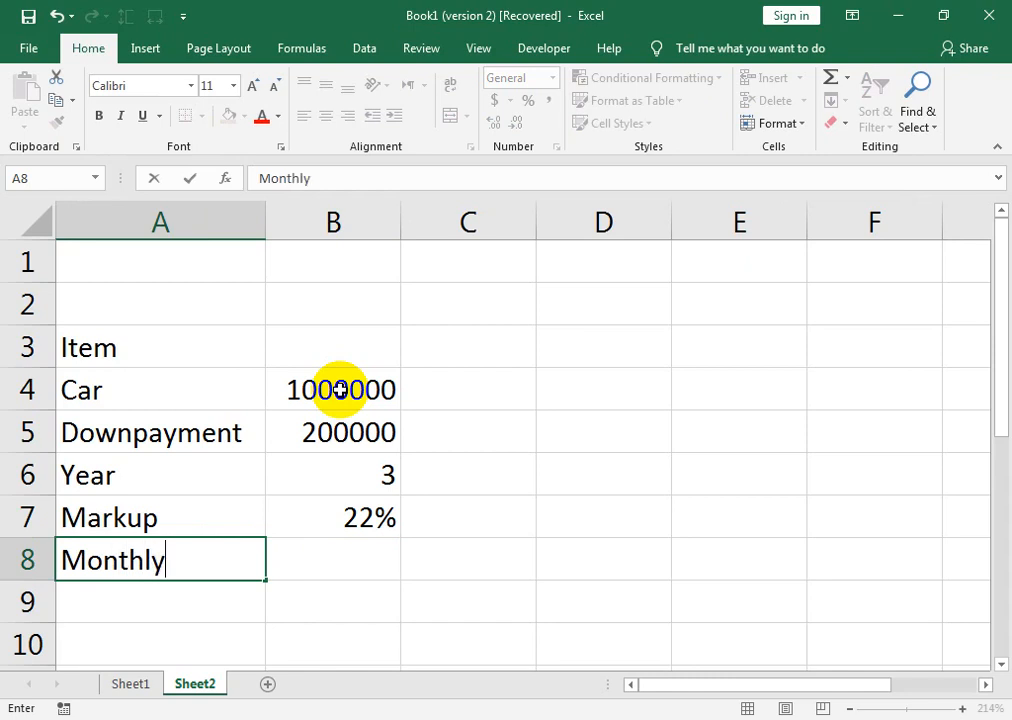
{"action": "type", "text": "Amount"}
{"action": "key", "text": "Tab"}
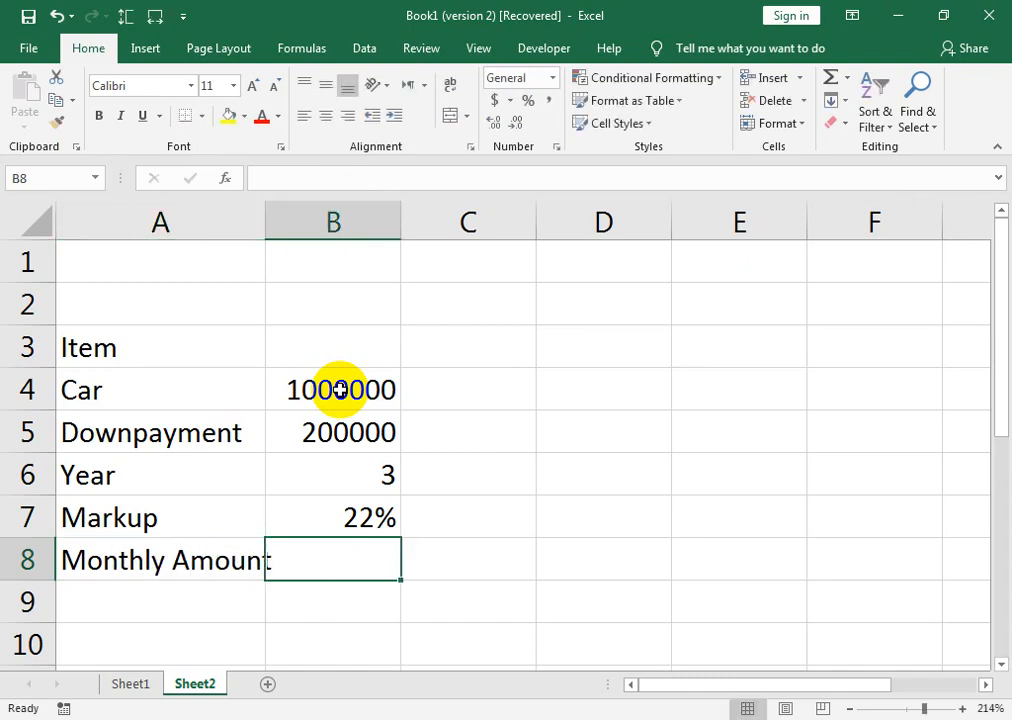
{"action": "double_click", "coordinate": [264, 221]}
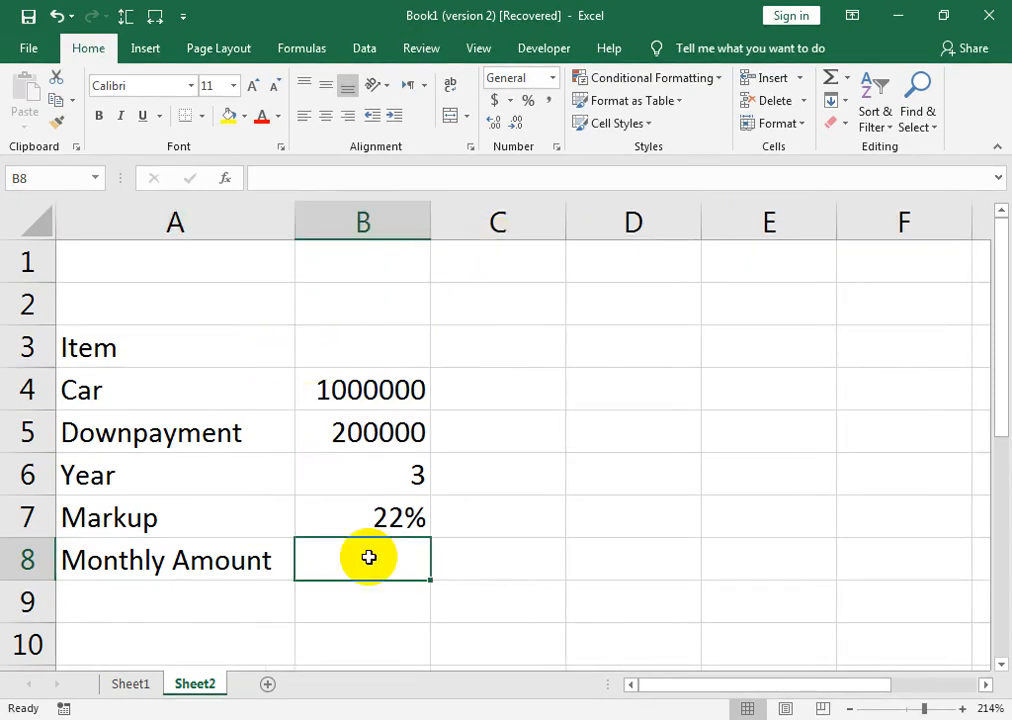
- Calculate the monthly payment in B8 with the formula =PMT(B7/12,B6*12,B4-B5)
{"action": "type", "text": "=pmt("}
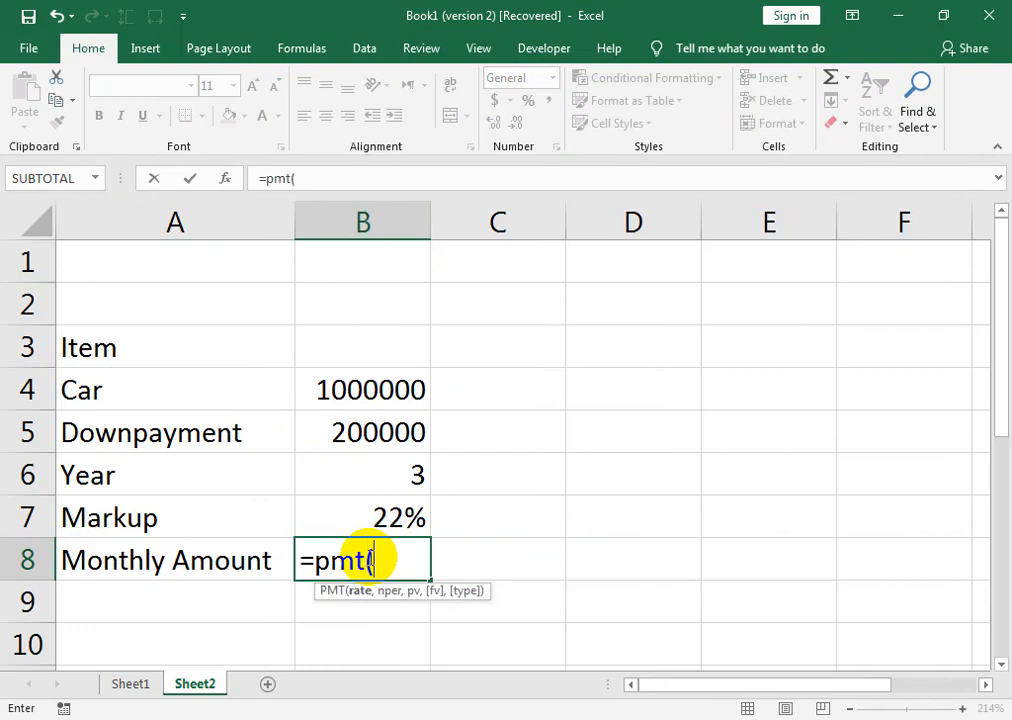
{"action": "key", "text": "Up"}
{"action": "type", "text": "/12,"}
{"action": "key", "text": "Up"}
{"action": "key", "text": "Up"}
{"action": "type", "text": "*12,"}
{"action": "key", "text": "Up"}
{"action": "key", "text": "Up"}
{"action": "key", "text": "Up"}
{"action": "key", "text": "Up"}
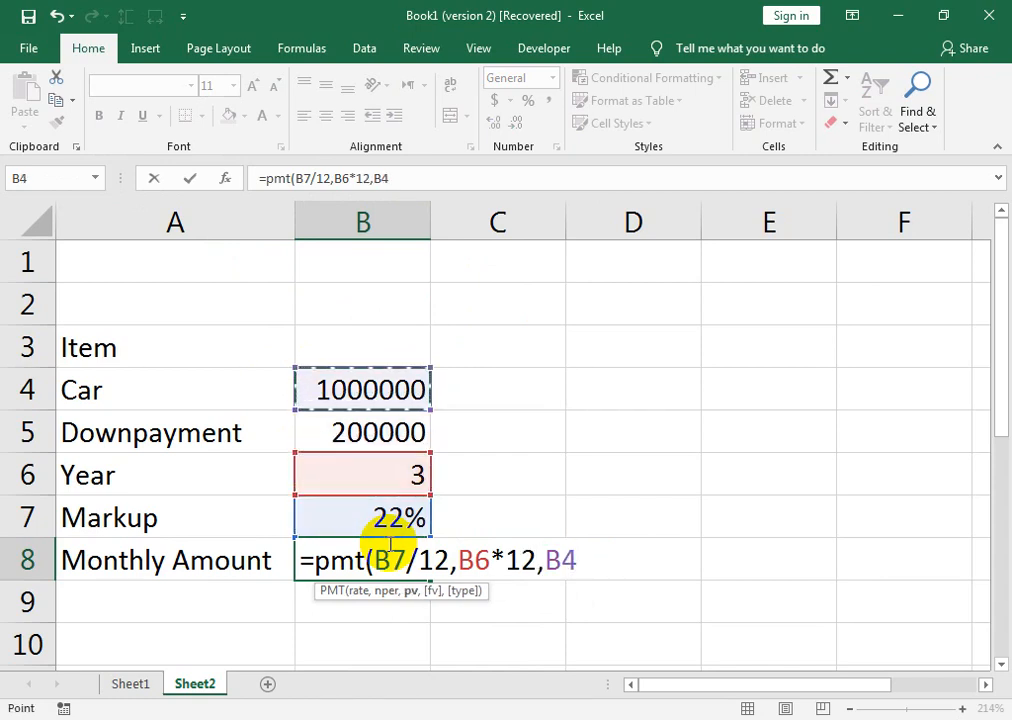
{"action": "type", "text": "-"}
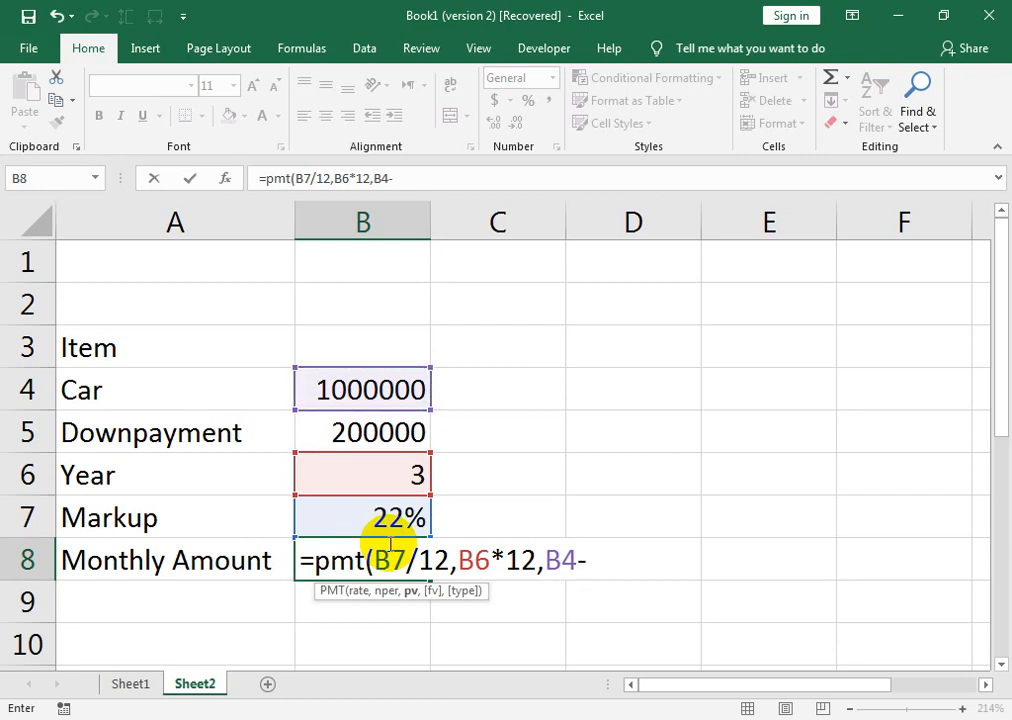
{"action": "key", "text": "Up"}
{"action": "key", "text": "Up"}
{"action": "key", "text": "Down"}
{"action": "key", "text": "Return"}
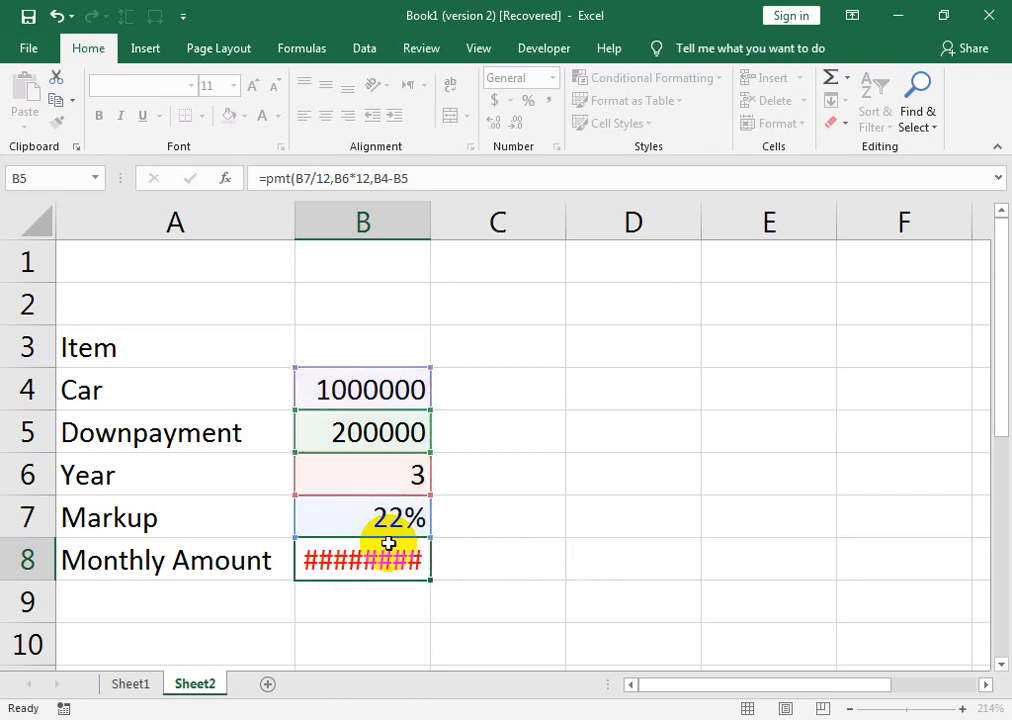
- Check the total repayment over 36 months with =B8*36 in C8, and clear that cell again
{"action": "key", "text": "Right"}
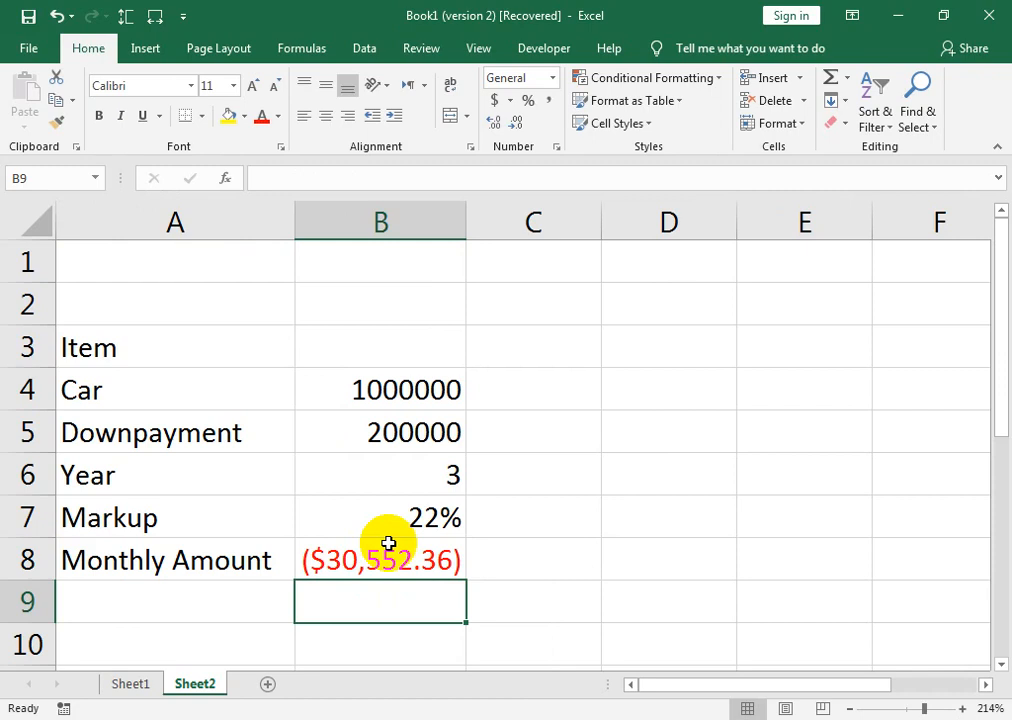
{"action": "key", "text": "Right"}
{"action": "key", "text": "Up"}
{"action": "type", "text": "="}
{"action": "left_click", "coordinate": [388, 543]}
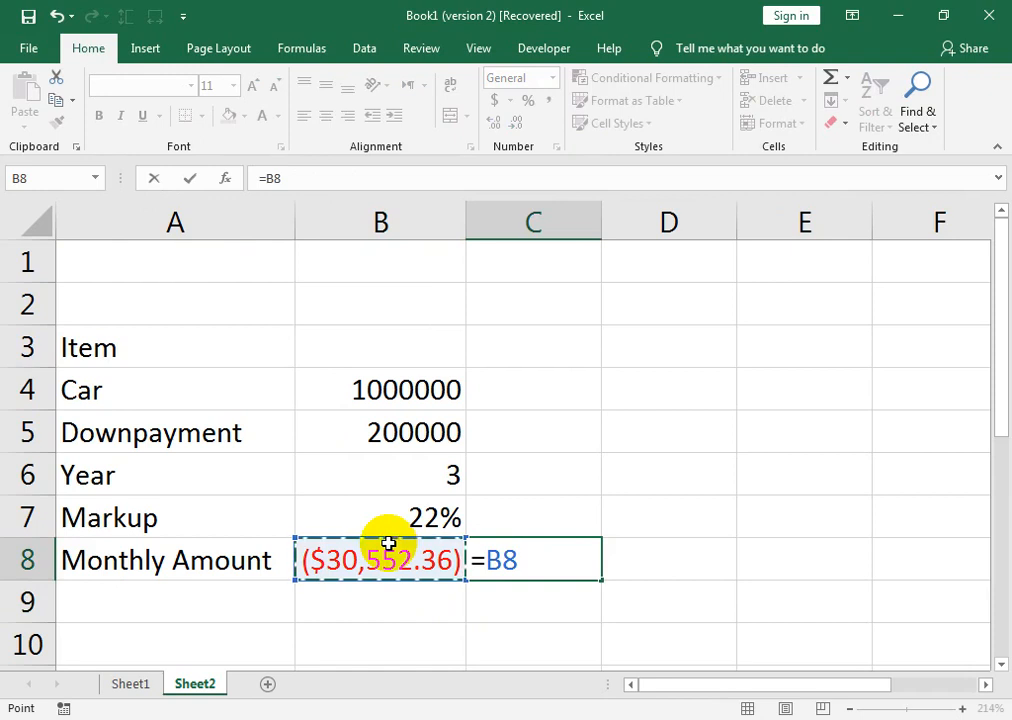
{"action": "type", "text": "*"}
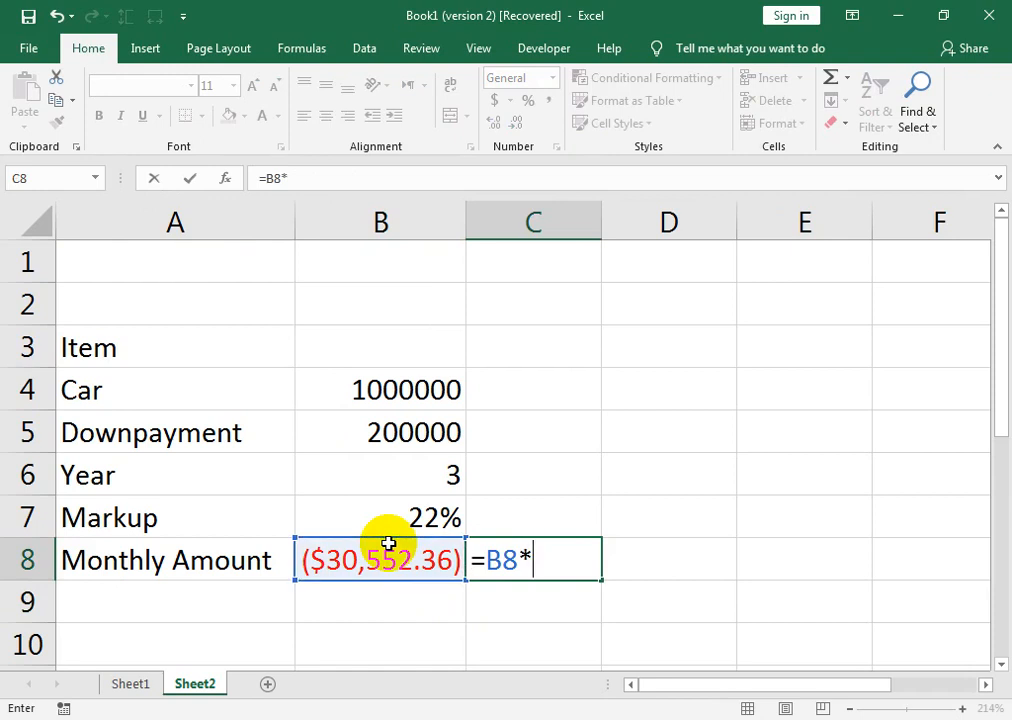
{"action": "type", "text": "36"}
{"action": "key", "text": "Return"}
{"action": "key", "text": "Up"}
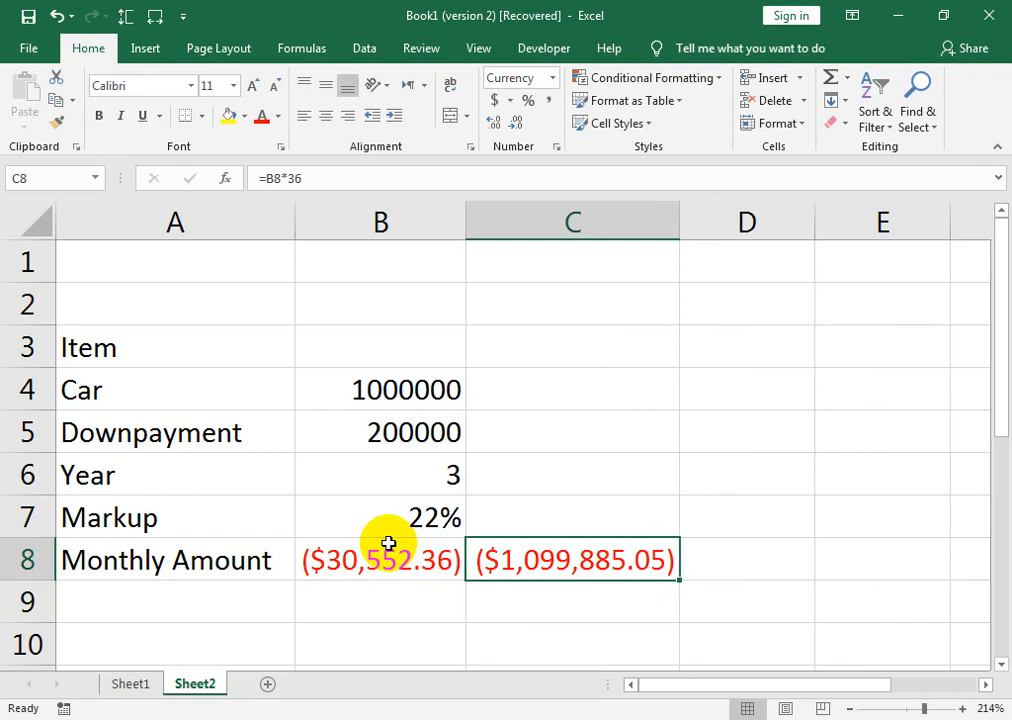
{"action": "key", "text": "Delete"}
{"action": "left_click", "coordinate": [388, 543]}
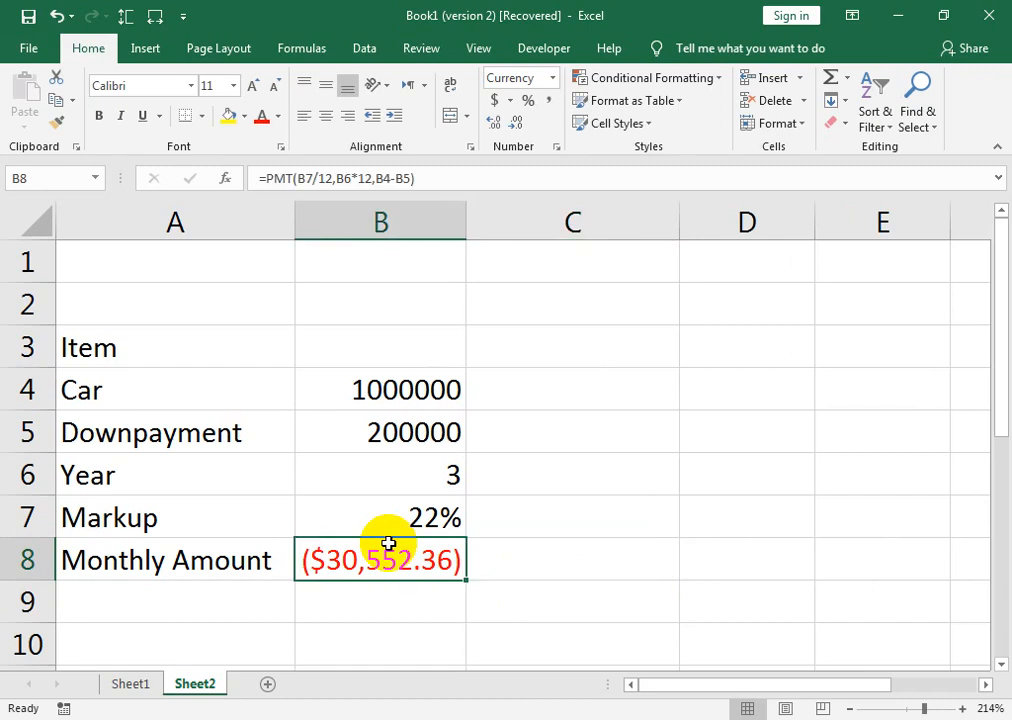
- Set the loan term in B6 to 5 years
{"action": "key", "text": "Up"}
{"action": "key", "text": "Up"}
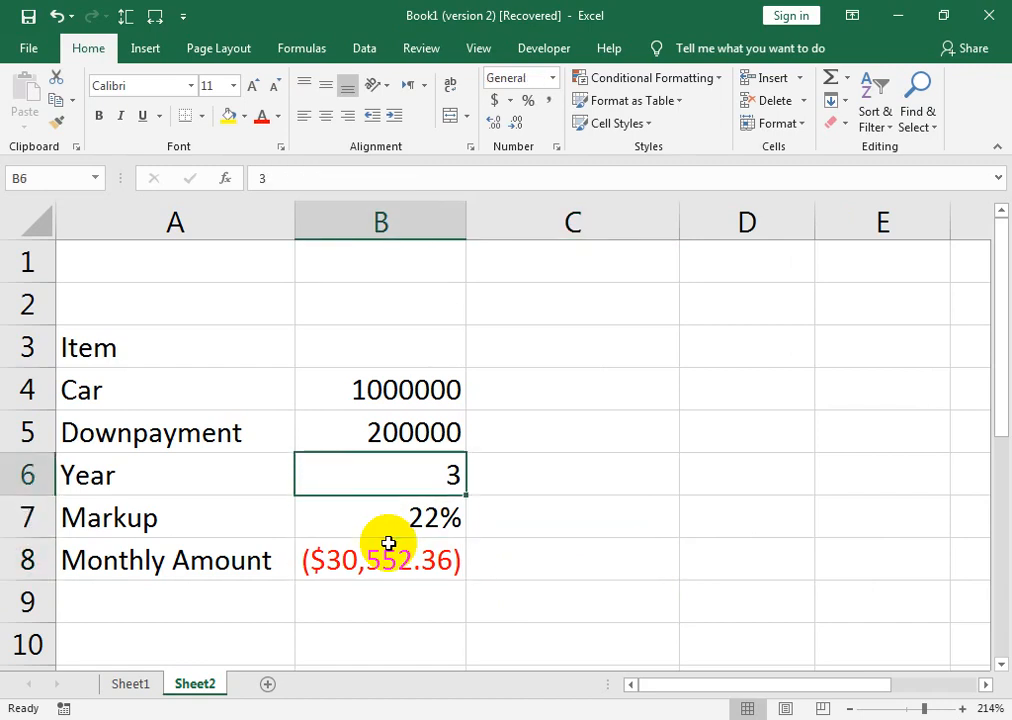
{"action": "type", "text": "5"}
{"action": "key", "text": "Return"}
{"action": "left_click", "coordinate": [388, 543]}
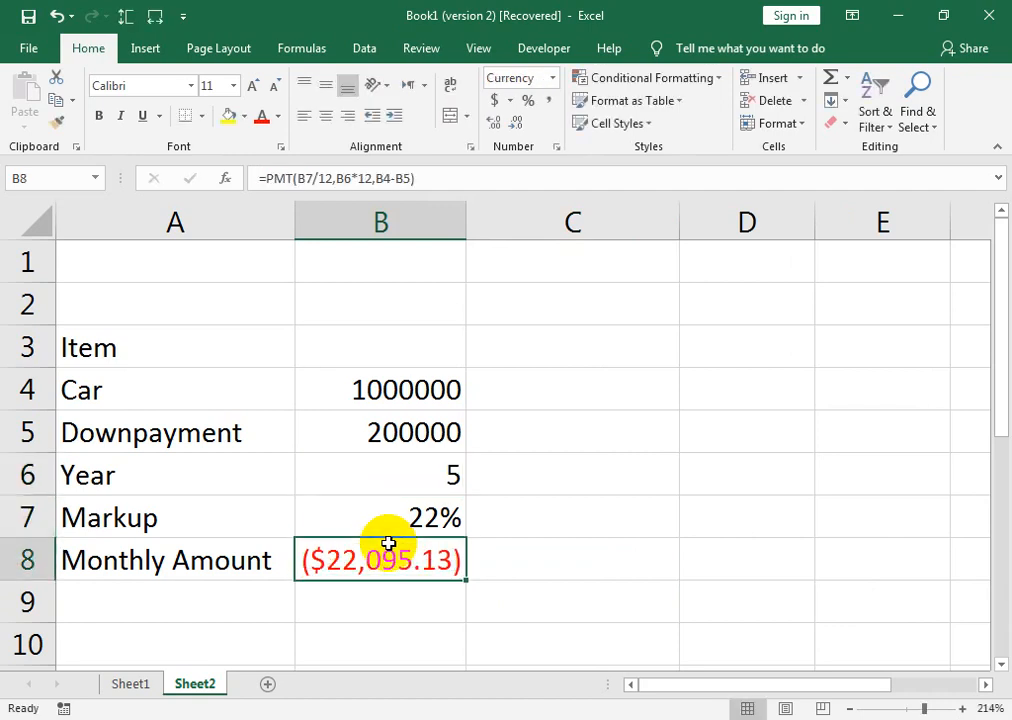
- Test two markup rates in B7, first 15% and then 10%
{"action": "key", "text": "Up"}
{"action": "type", "text": "154"}
{"action": "key", "text": "BackSpace"}
{"action": "key", "text": "Return"}
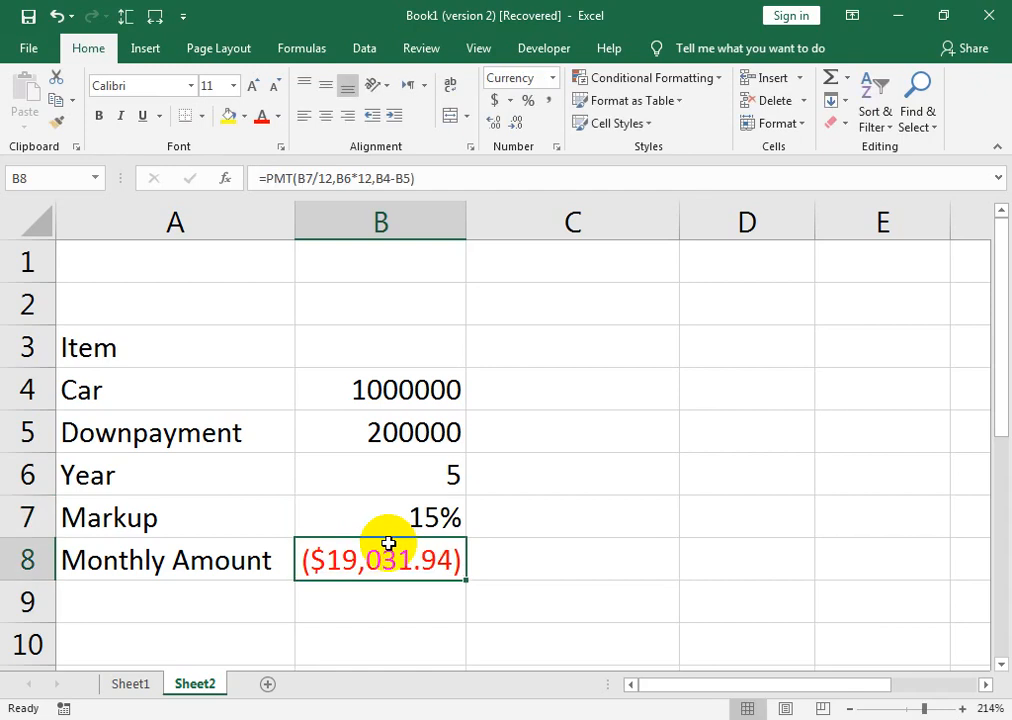
{"action": "key", "text": "Up"}
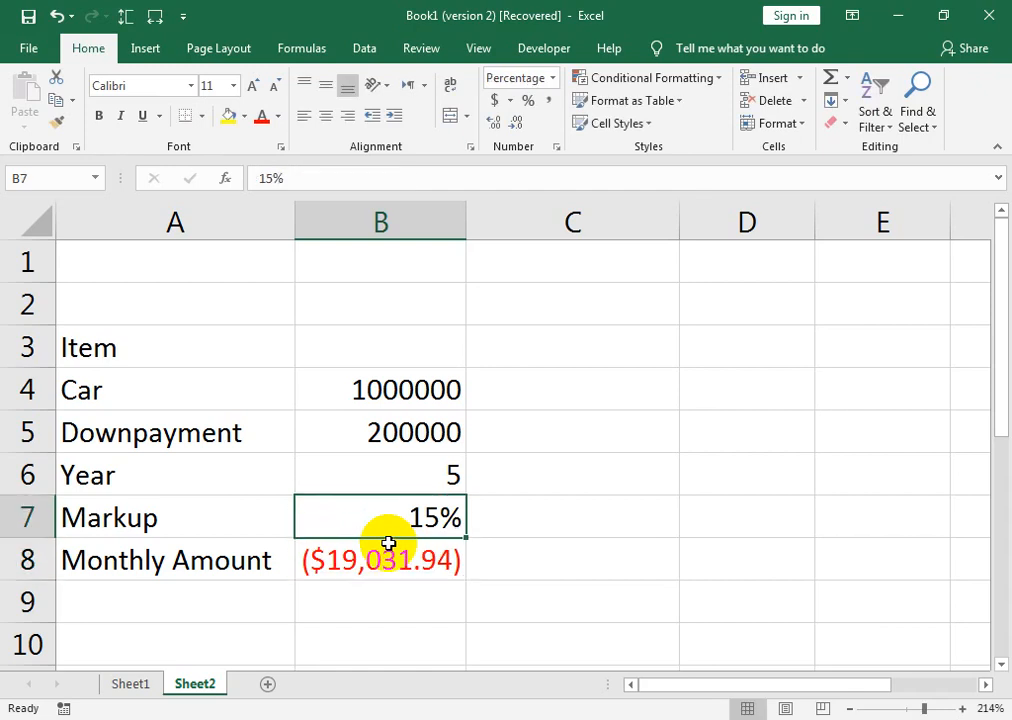
{"action": "type", "text": "10"}
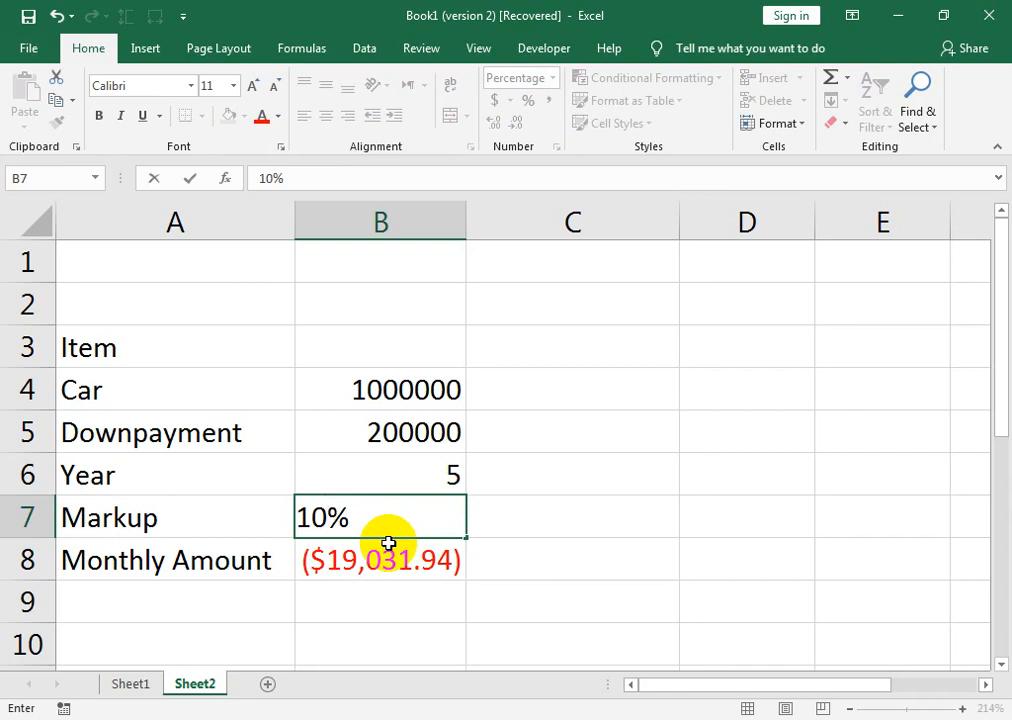
{"action": "key", "text": "Return"}
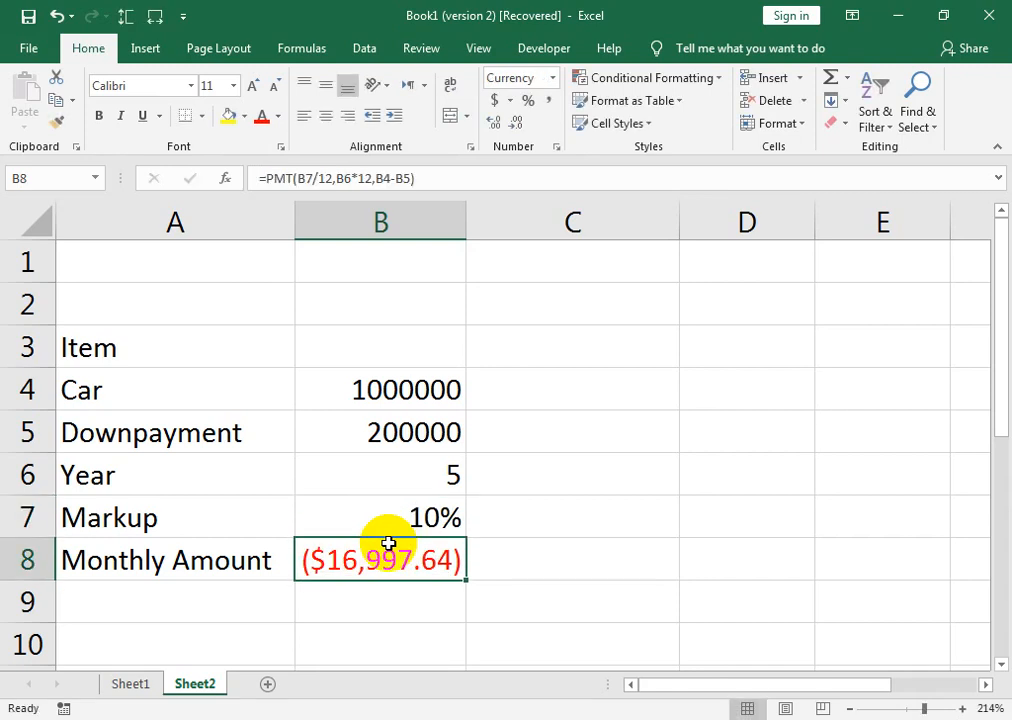
- Set the down payment in B5 to 300000
{"action": "key", "text": "Up"}
{"action": "key", "text": "Up"}
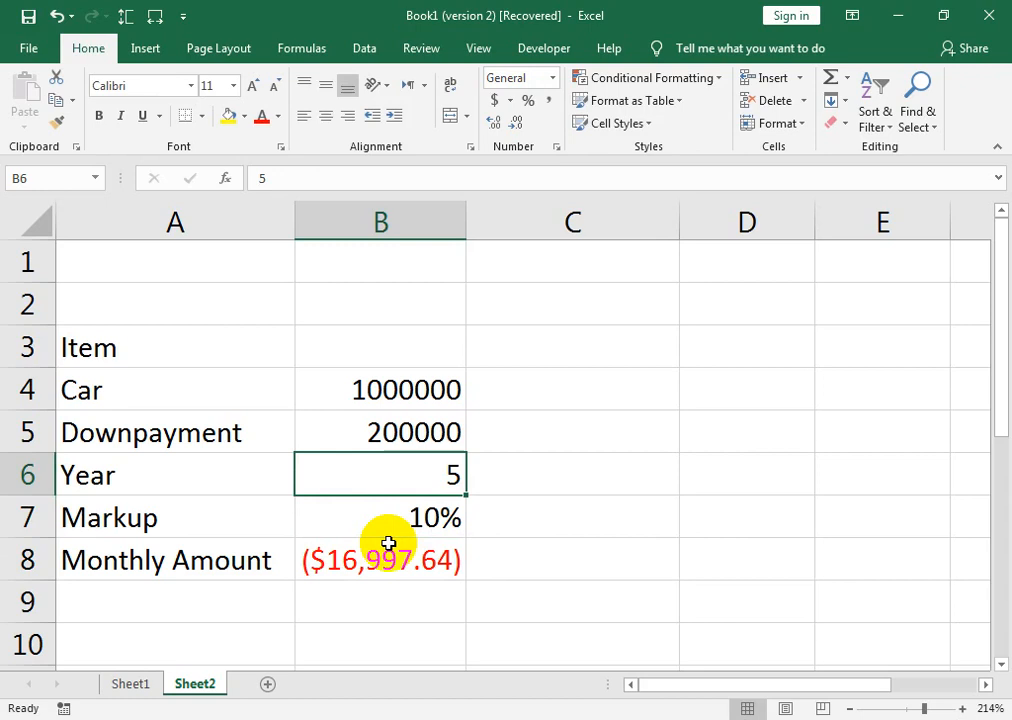
{"action": "key", "text": "Down"}
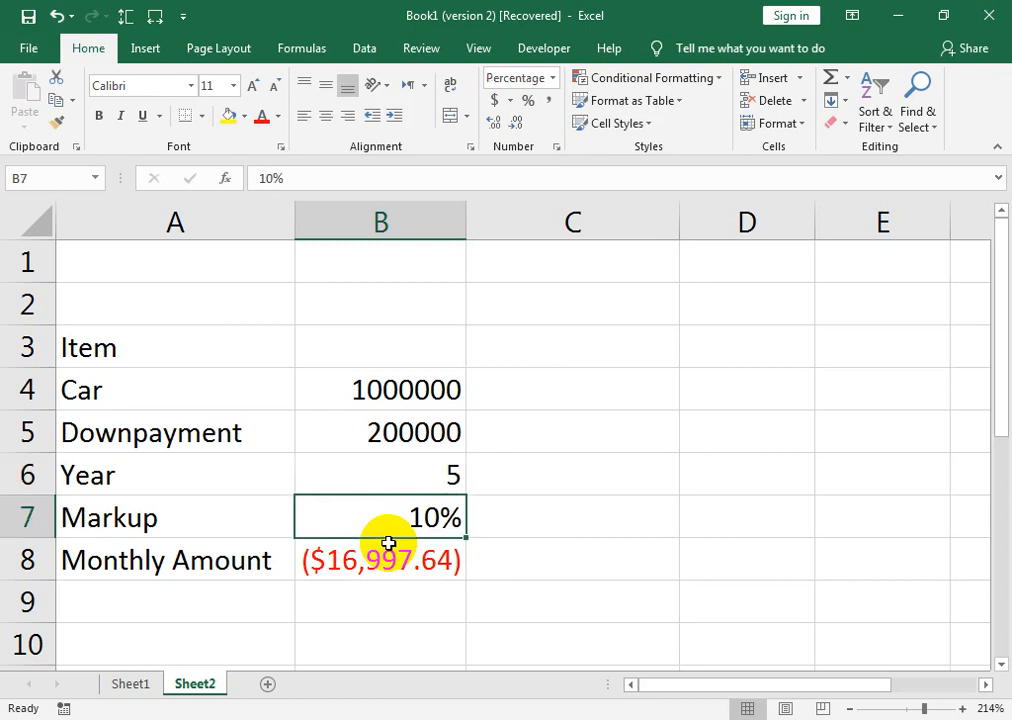
{"action": "key", "text": "Down"}
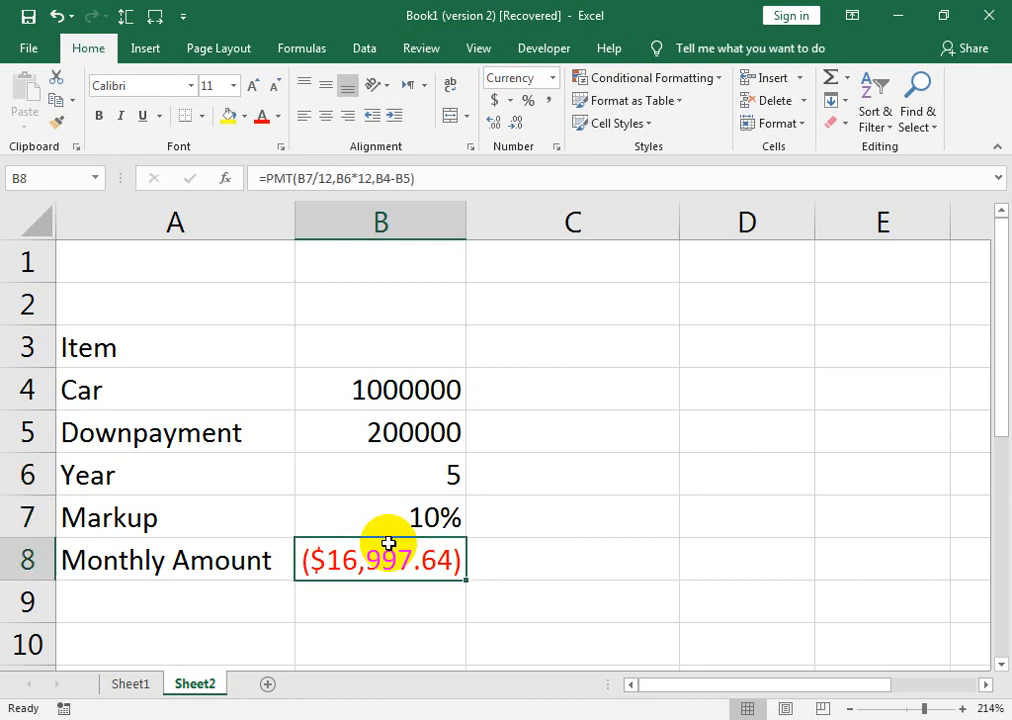
{"action": "key", "text": "Up"}
{"action": "key", "text": "Up"}
{"action": "key", "text": "Up"}
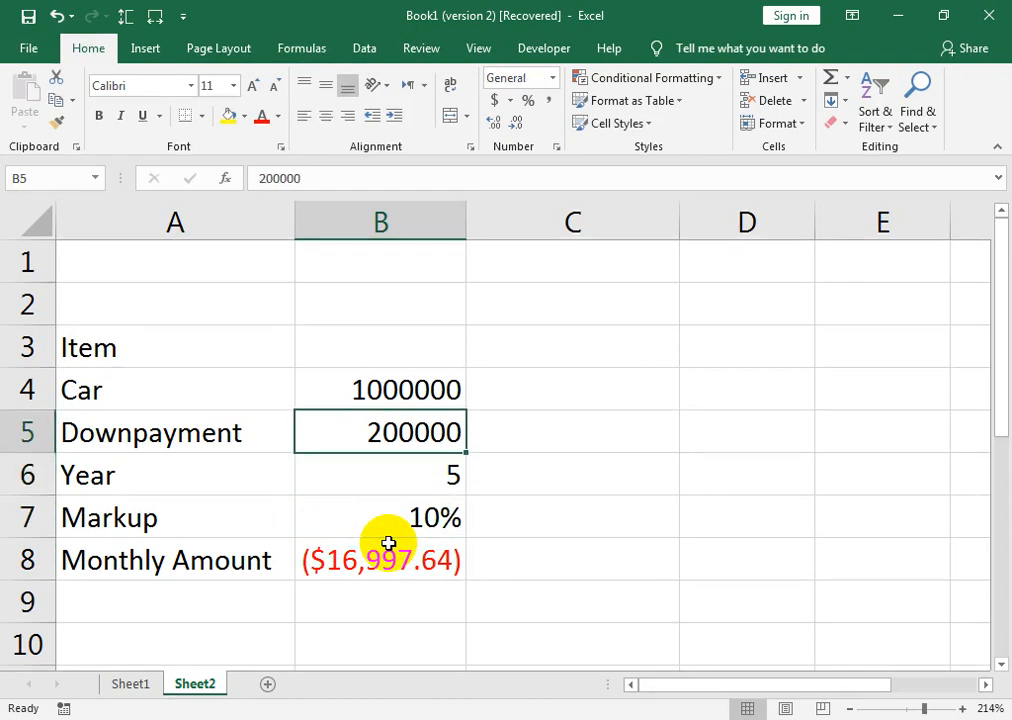
{"action": "type", "text": "300000"}
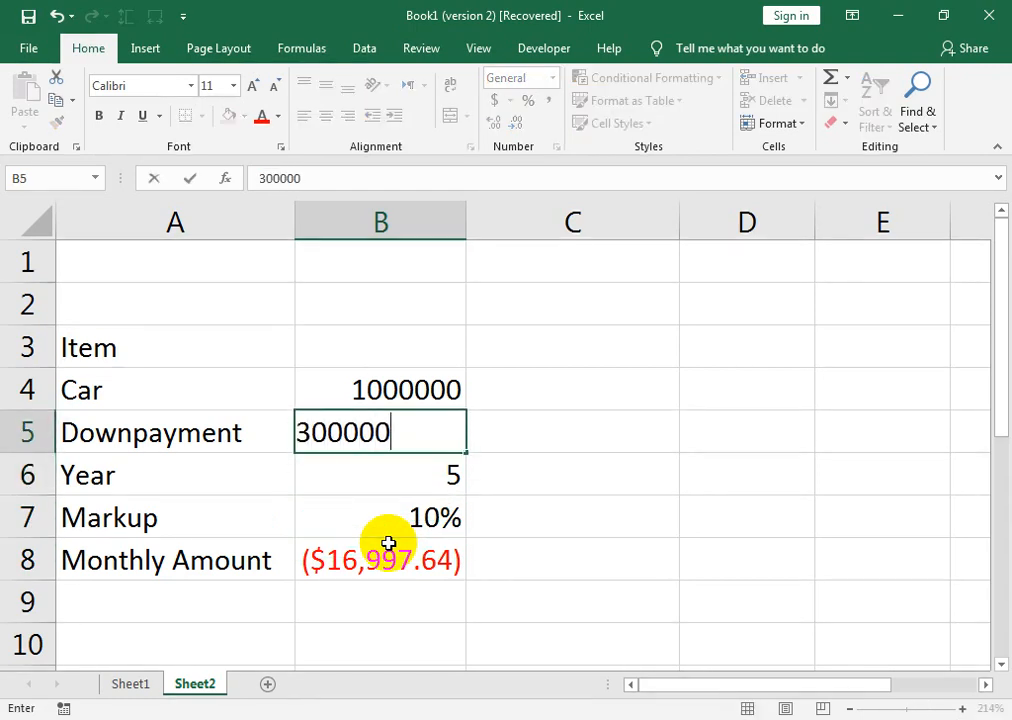
{"action": "key", "text": "Return"}
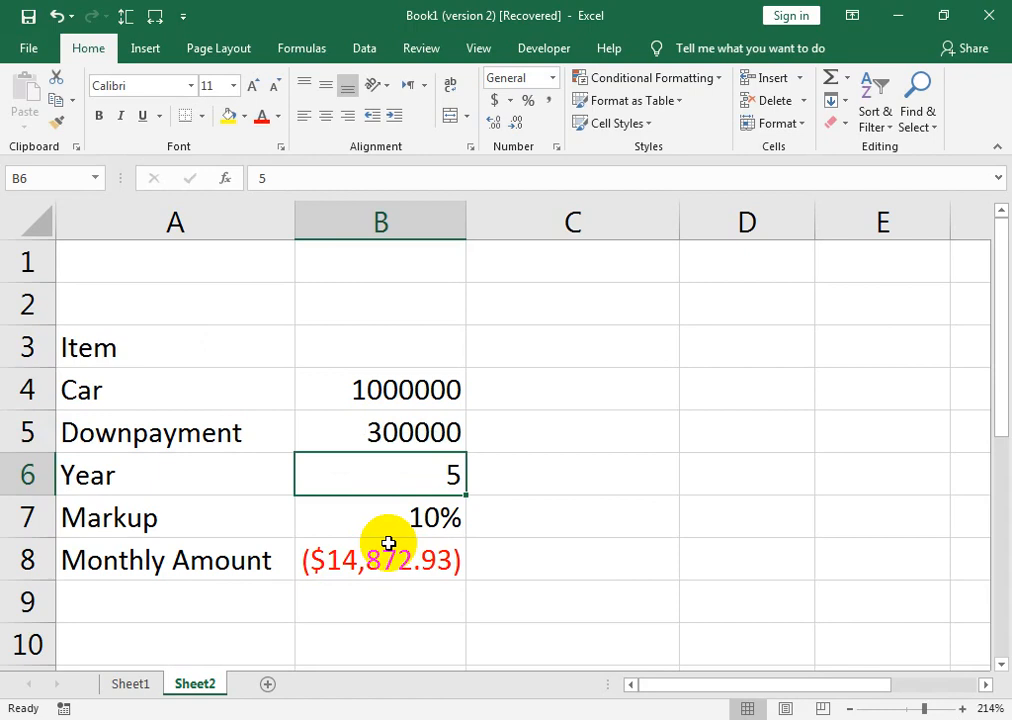
- Set the markup in B7 to 20% and the loan term in B6 to 3 years
{"action": "key", "text": "Down"}
{"action": "type", "text": "20"}
{"action": "key", "text": "Return"}
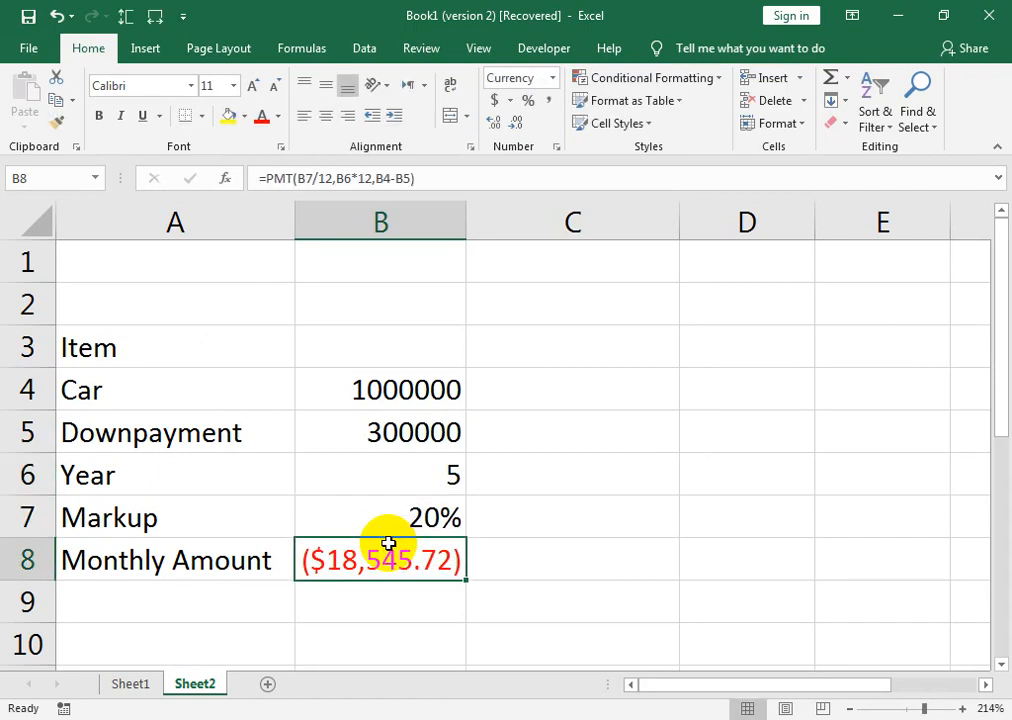
{"action": "key", "text": "Up"}
{"action": "key", "text": "Up"}
{"action": "type", "text": "3"}
{"action": "key", "text": "Return"}
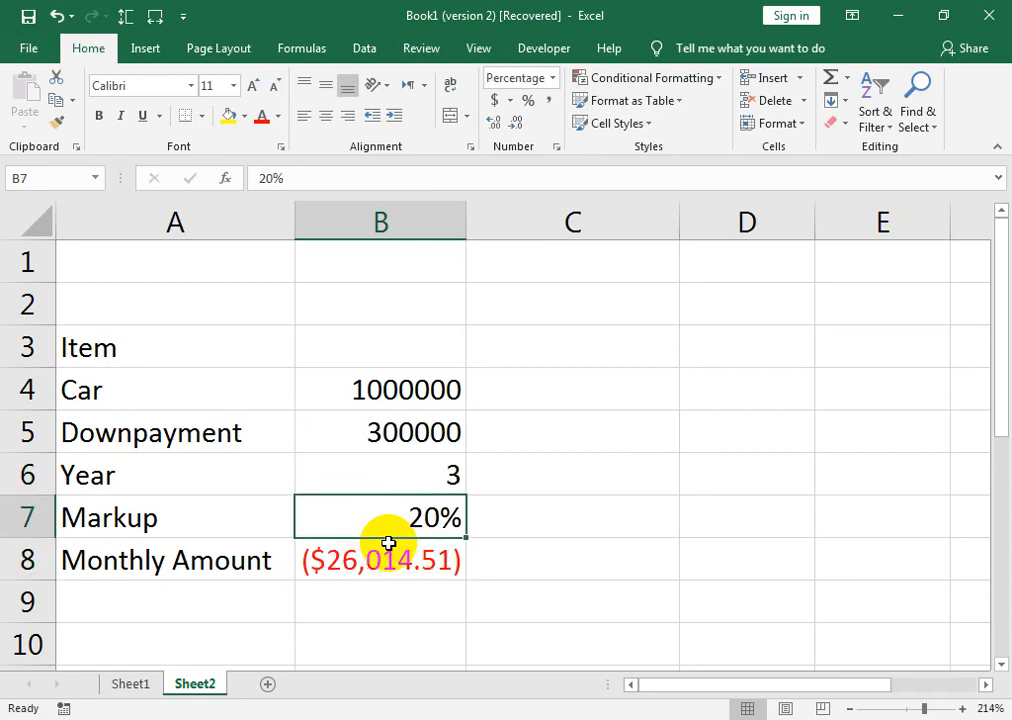
- Replace the label Car in A4 with loan
{"action": "key", "text": "Up"}
{"action": "key", "text": "Up"}
{"action": "key", "text": "Up"}
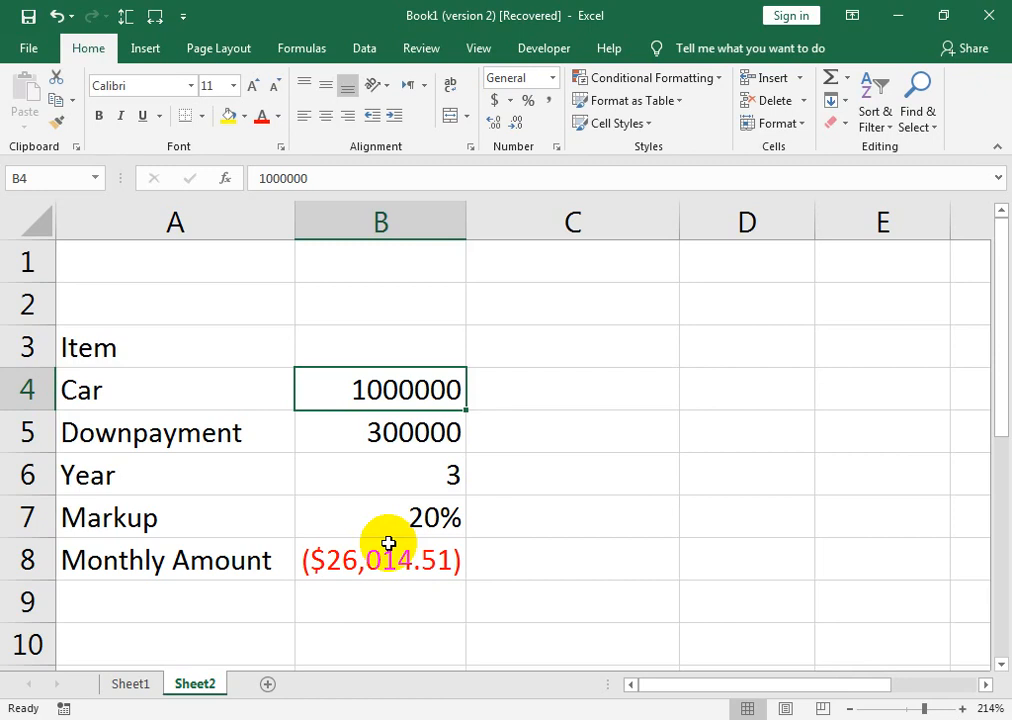
{"action": "key", "text": "Down"}
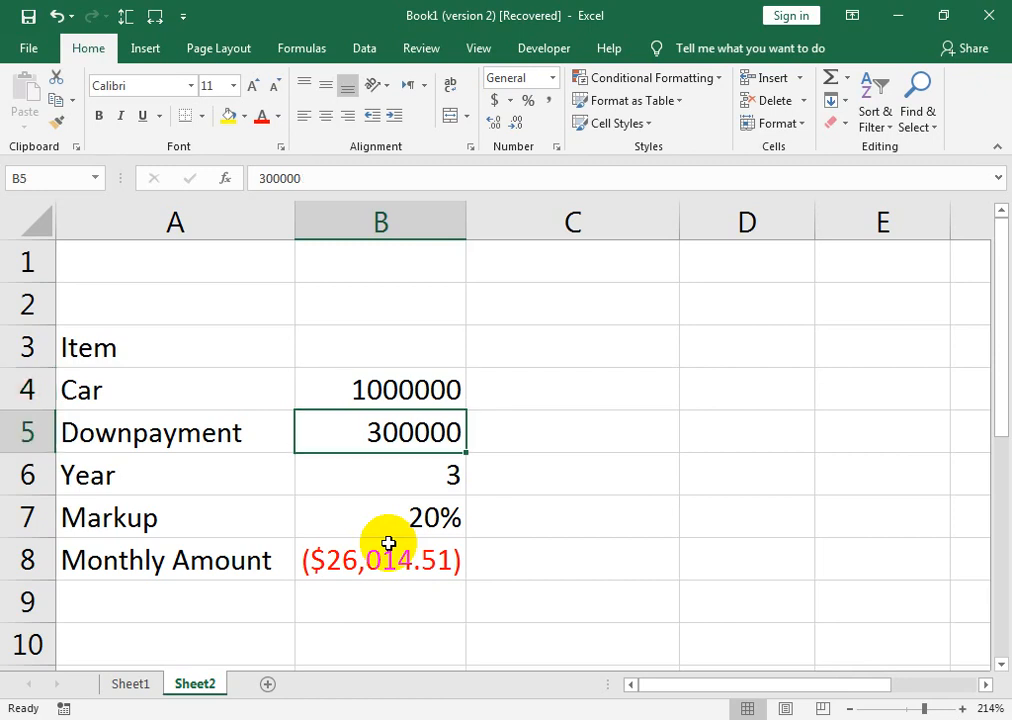
{"action": "key", "text": "Left"}
{"action": "key", "text": "Up"}
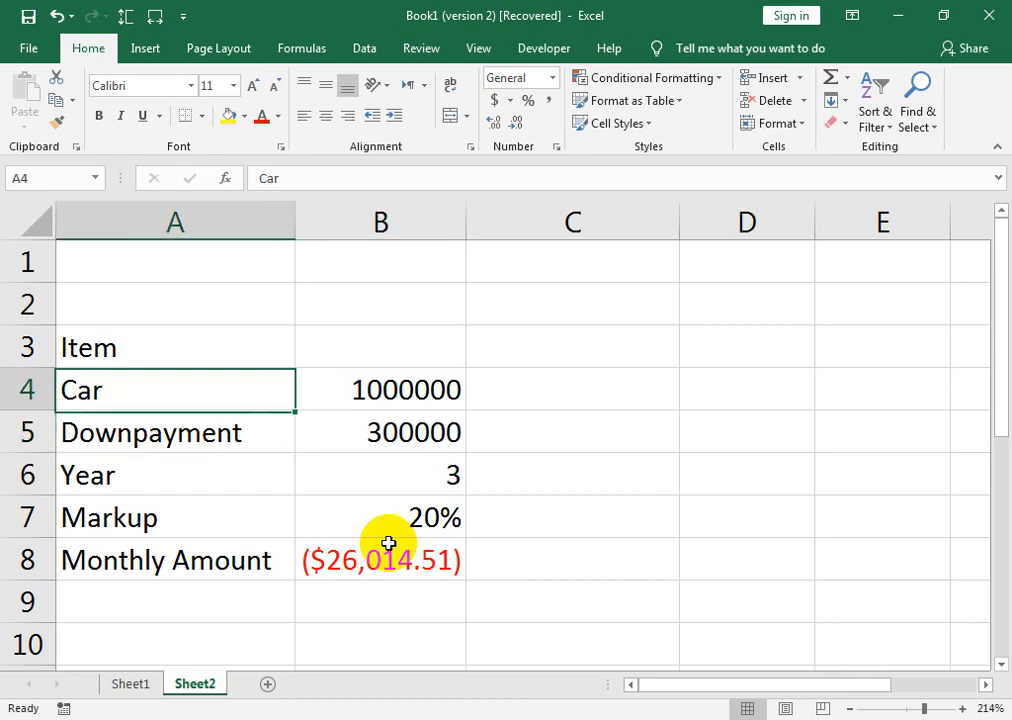
{"action": "type", "text": "Ioan"}
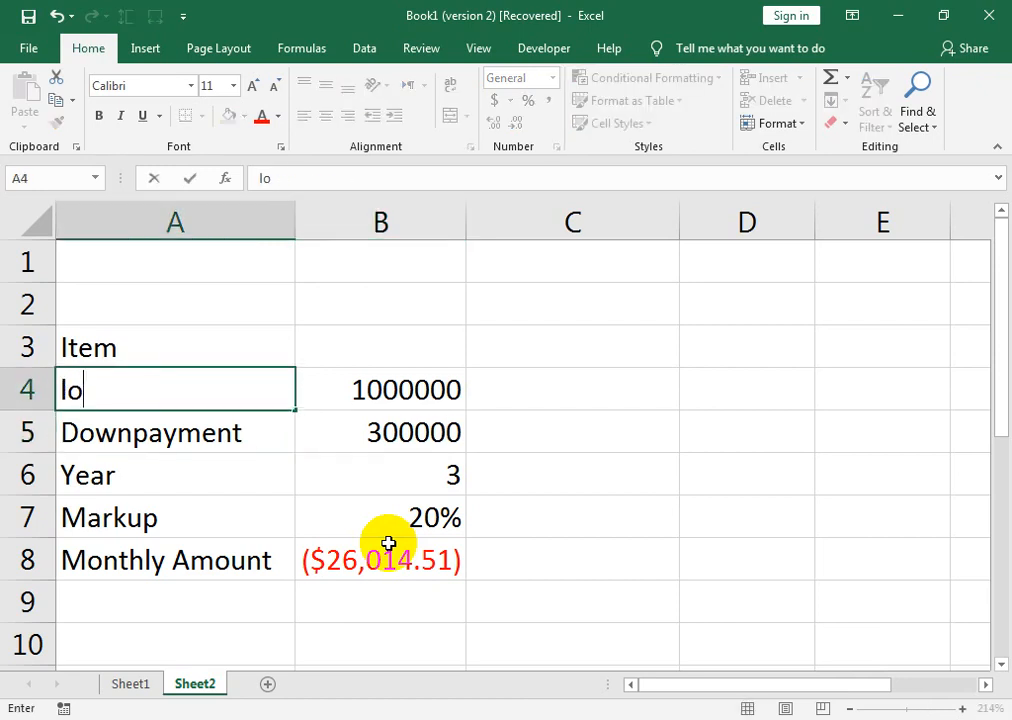
{"action": "key", "text": "Right"}
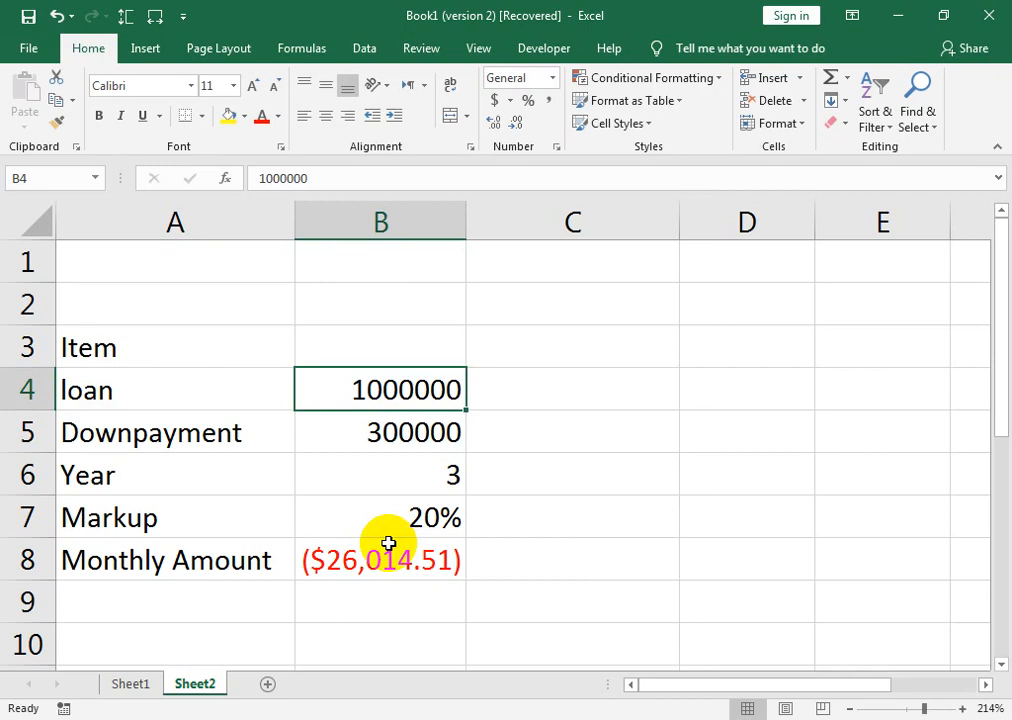
- Clear the down payment amount from B5
{"action": "key", "text": "Down"}
{"action": "key", "text": "Left"}
{"action": "key", "text": "Right"}
{"action": "key", "text": "Delete"}
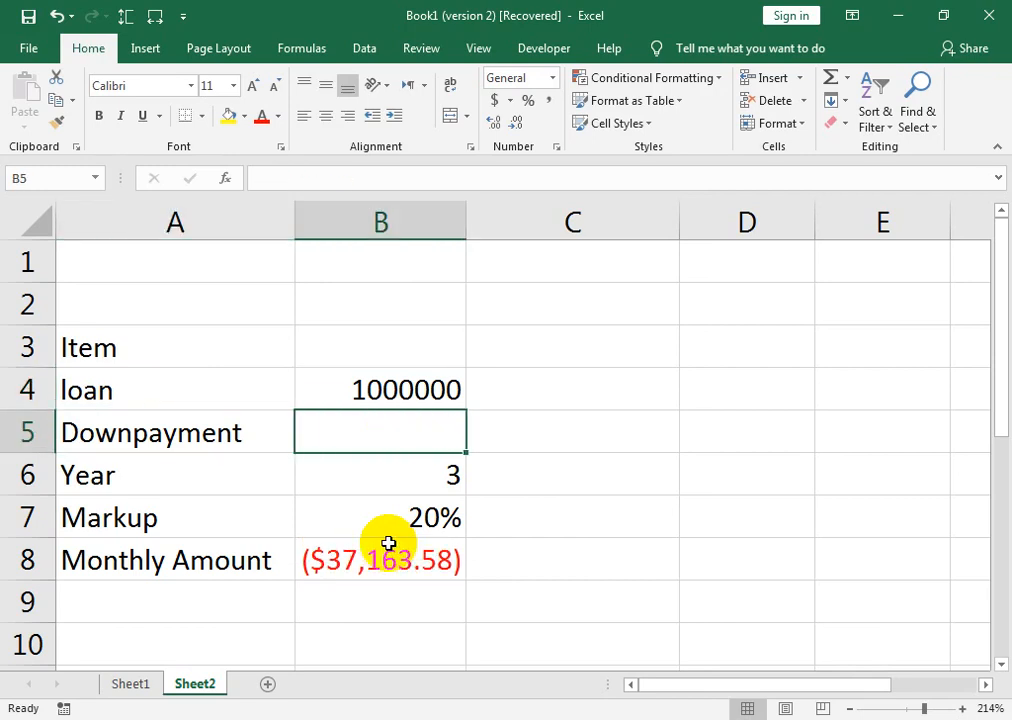
- Set the markup in B7 to 5% and the loan term in B6 to 10 years
{"action": "key", "text": "Down"}
{"action": "key", "text": "Down"}
{"action": "type", "text": "5"}
{"action": "key", "text": "Return"}
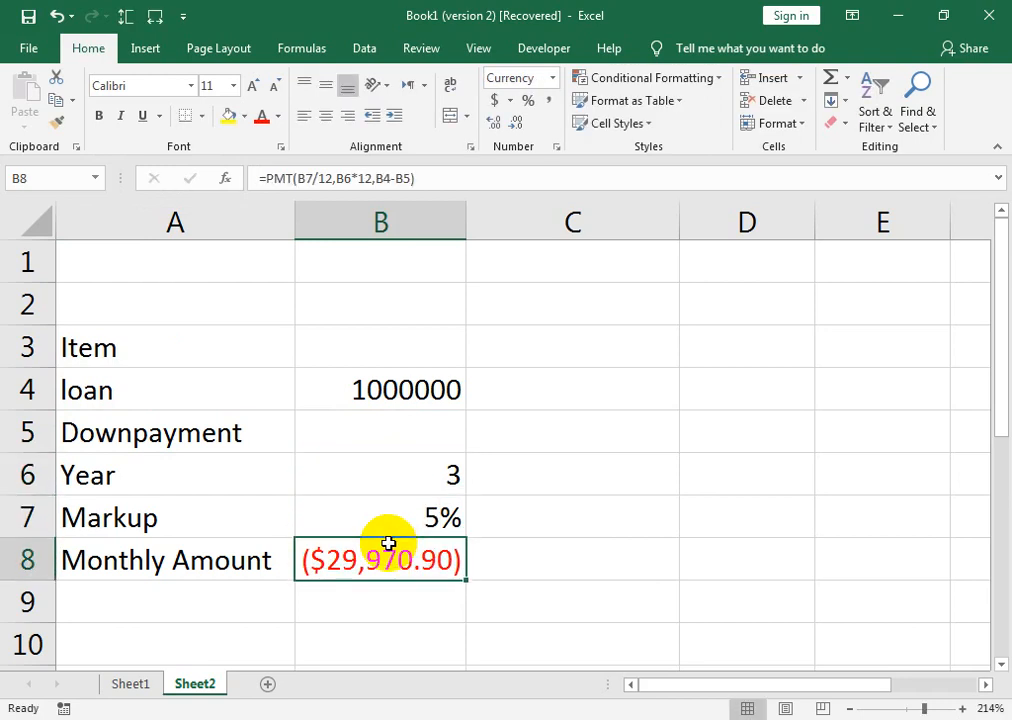
{"action": "key", "text": "Up"}
{"action": "key", "text": "Up"}
{"action": "type", "text": "10"}
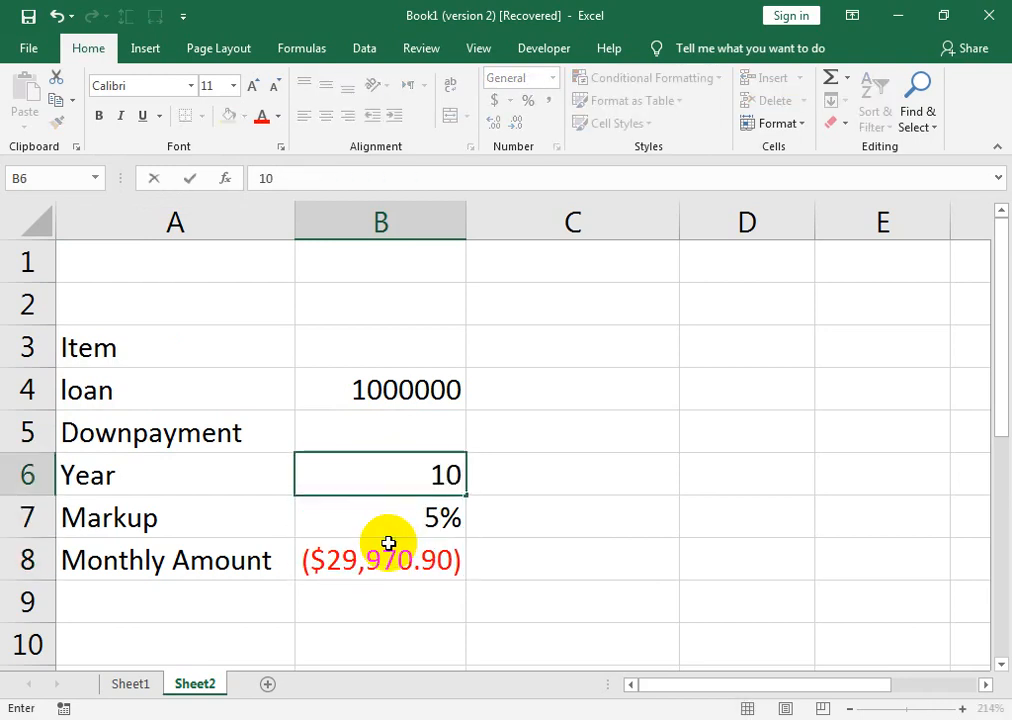
{"action": "key", "text": "Return"}
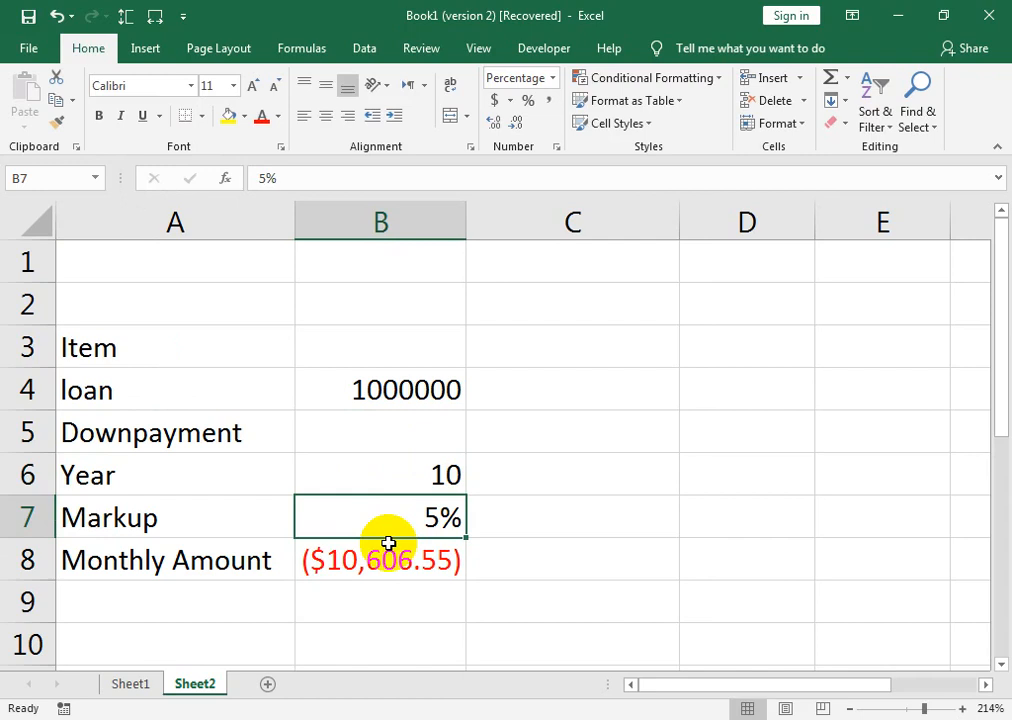
- Review the loan, down payment, year and markup inputs and the monthly payment formula in B8
{"action": "key", "text": "Up"}
{"action": "key", "text": "Up"}
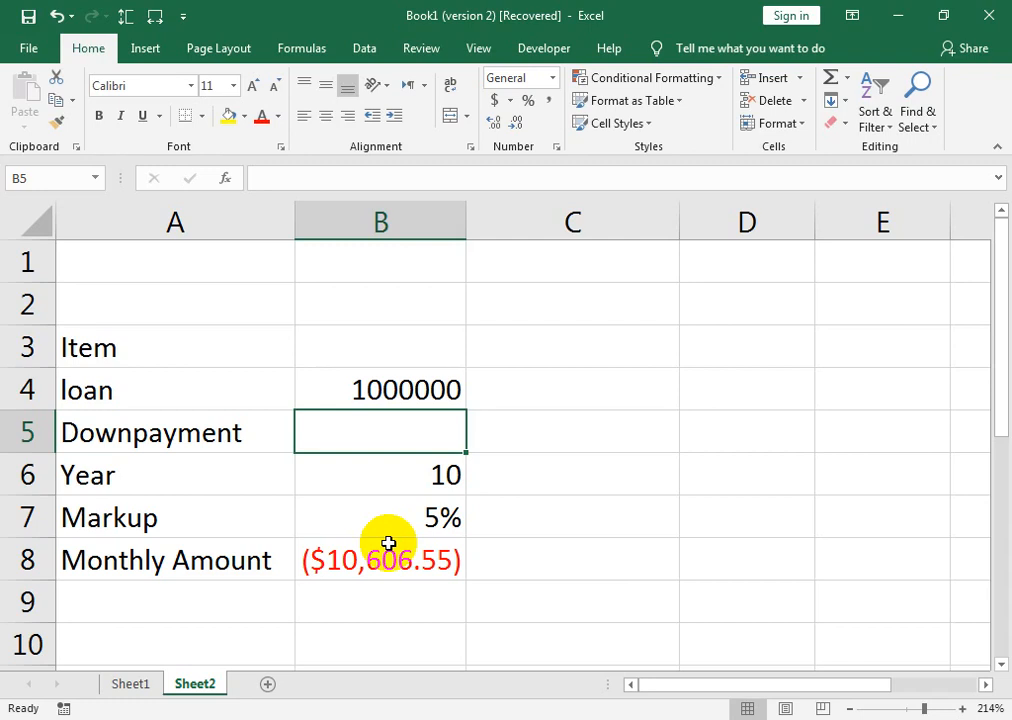
{"action": "key", "text": "Down"}
{"action": "key", "text": "Down"}
{"action": "key", "text": "Down"}
{"action": "key", "text": "Up"}
{"action": "key", "text": "Up"}
{"action": "key", "text": "Up"}
{"action": "key", "text": "Up"}
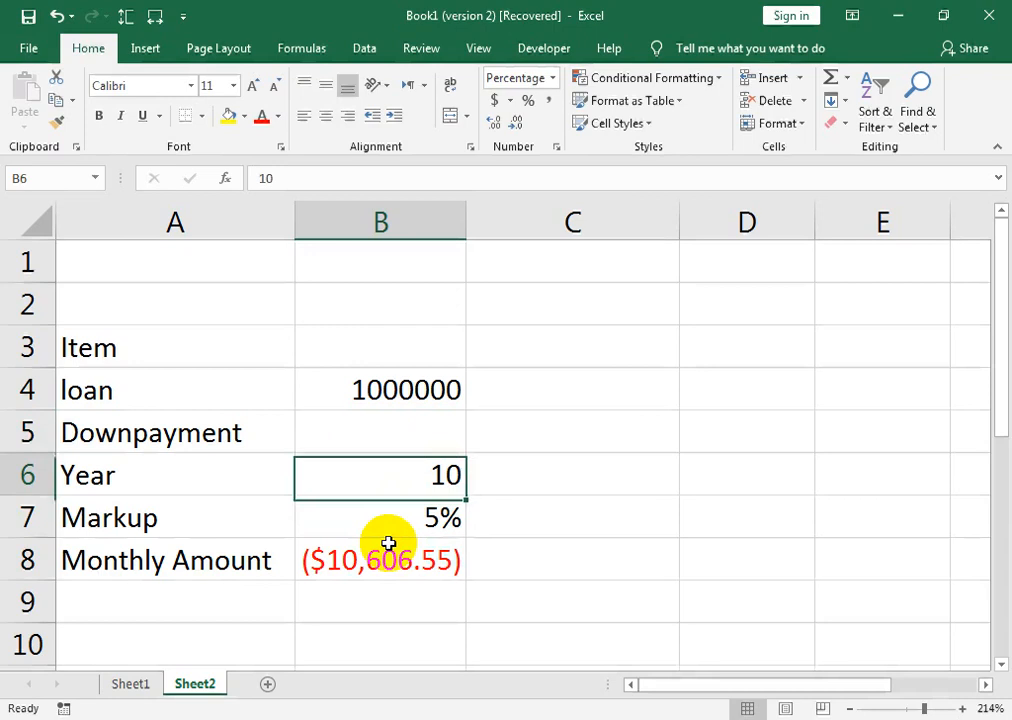
{"action": "key", "text": "Down"}
{"action": "key", "text": "Down"}
{"action": "key", "text": "Down"}
{"action": "key", "text": "Down"}
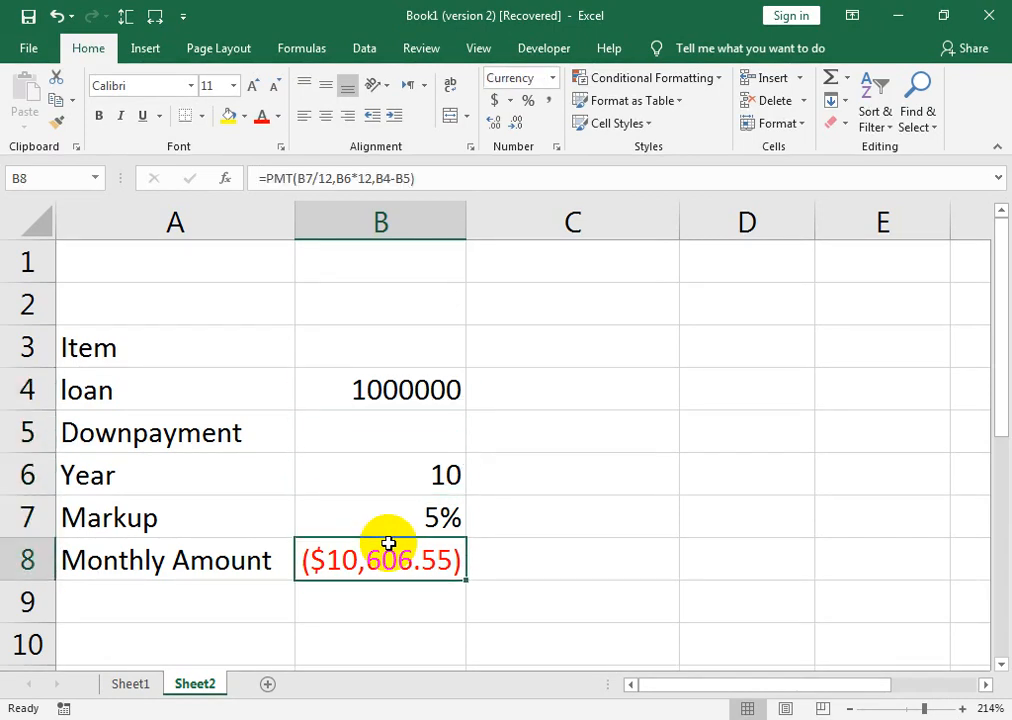
{"action": "key", "text": "Up"}
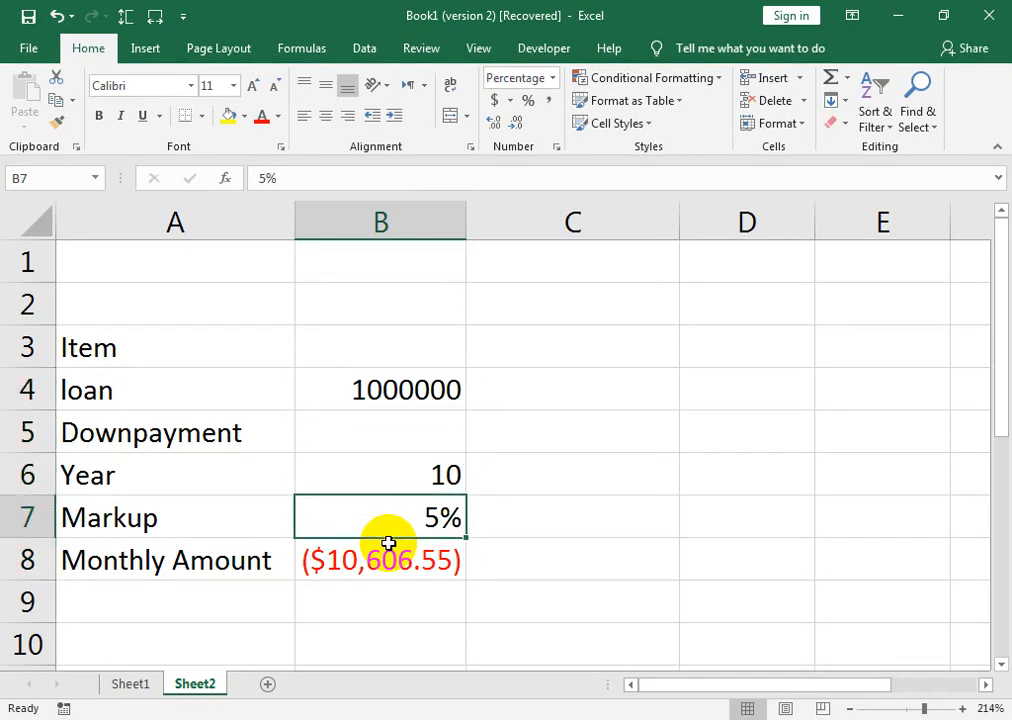
{"action": "key", "text": "Down"}
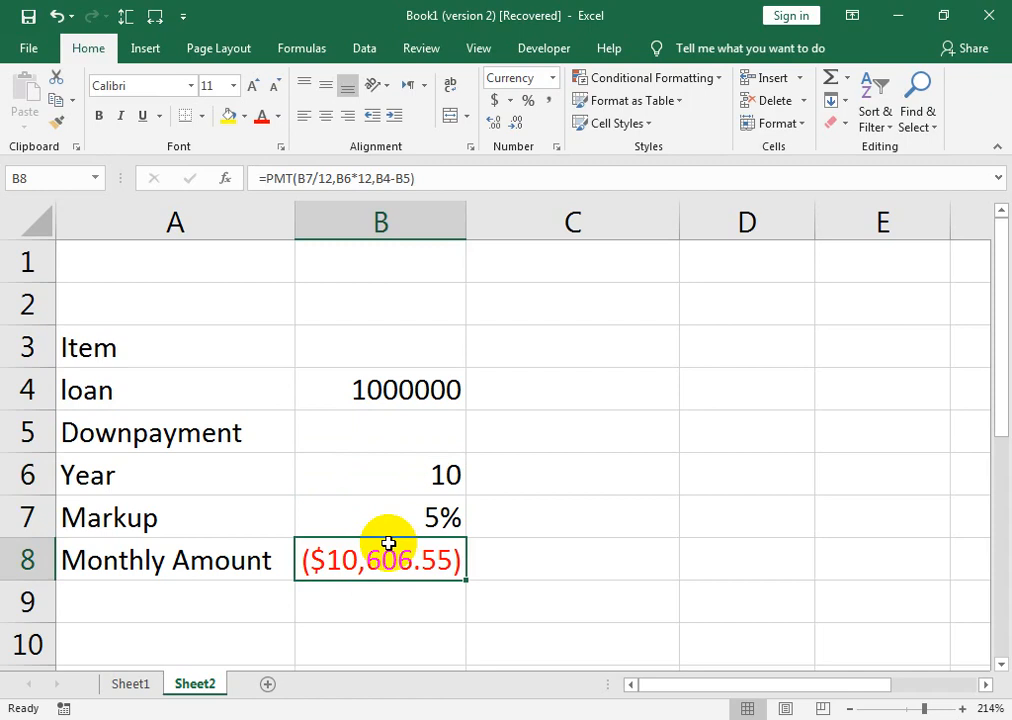
{"action": "key", "text": "Down"}
{"action": "key", "text": "Down"}
{"action": "key", "text": "Down"}
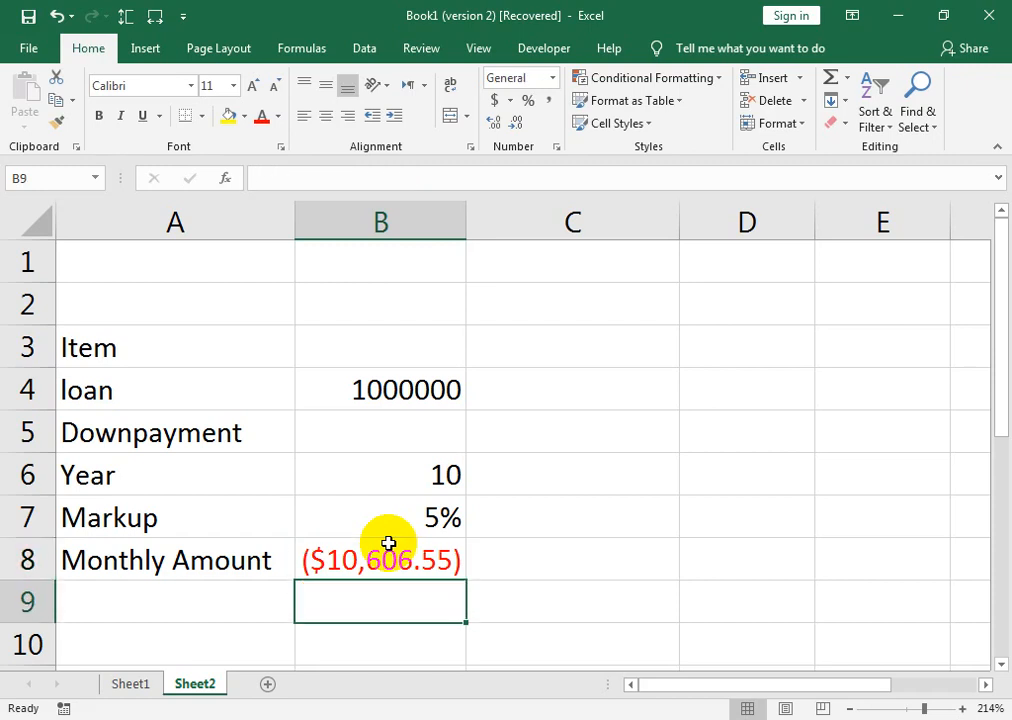
{"action": "key", "text": "Left"}
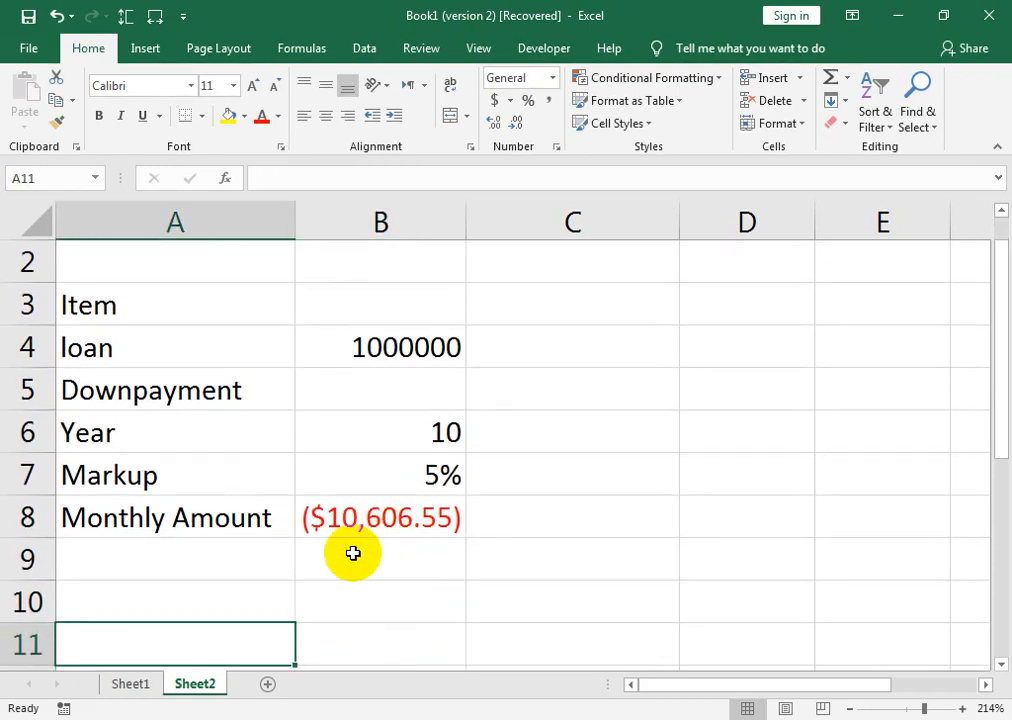
- Add a new worksheet and enter the headings S no in A4 and Name in B4
{"action": "left_click", "coordinate": [268, 688]}
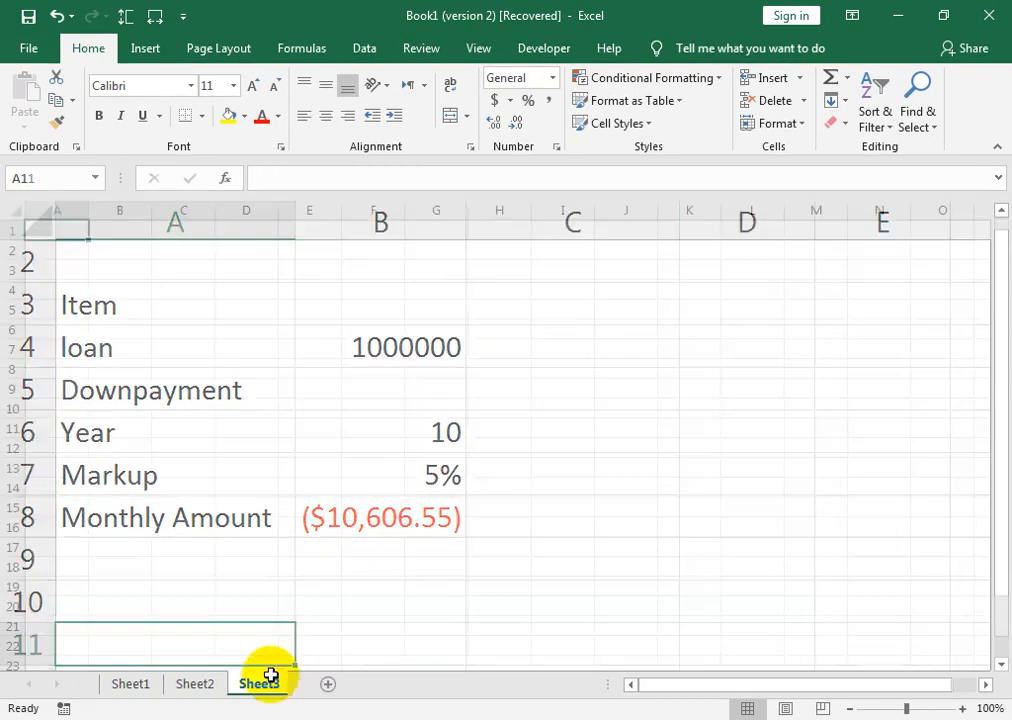
{"action": "left_click", "coordinate": [938, 708]}
{"action": "left_click", "coordinate": [221, 465]}
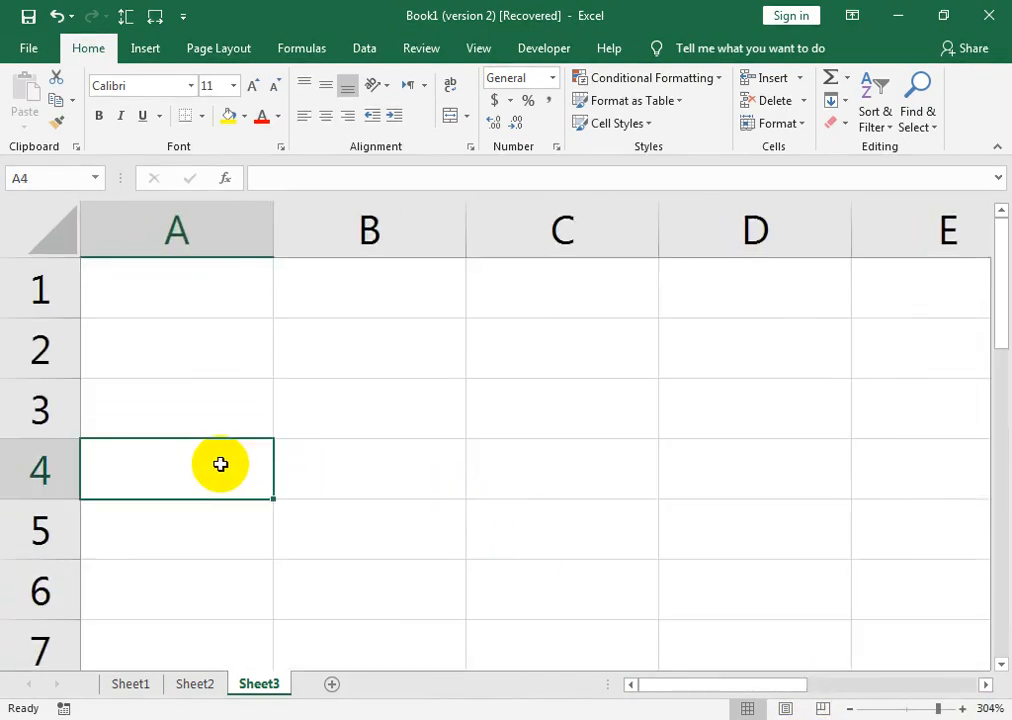
{"action": "type", "text": "S n o"}
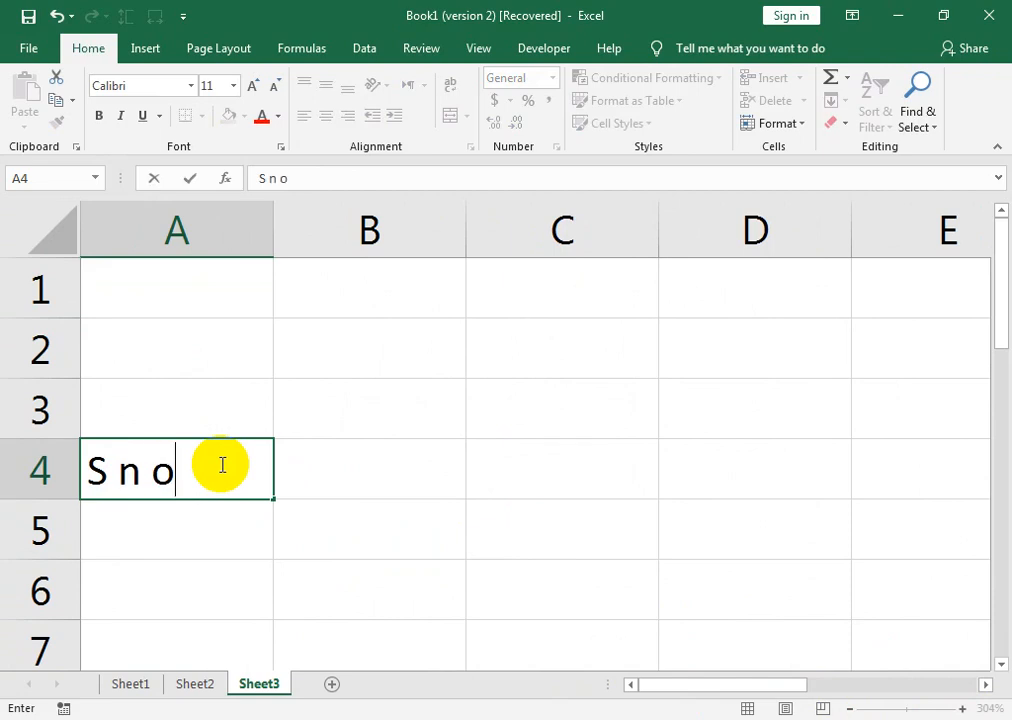
{"action": "key", "text": "Tab"}
{"action": "left_click", "coordinate": [221, 465]}
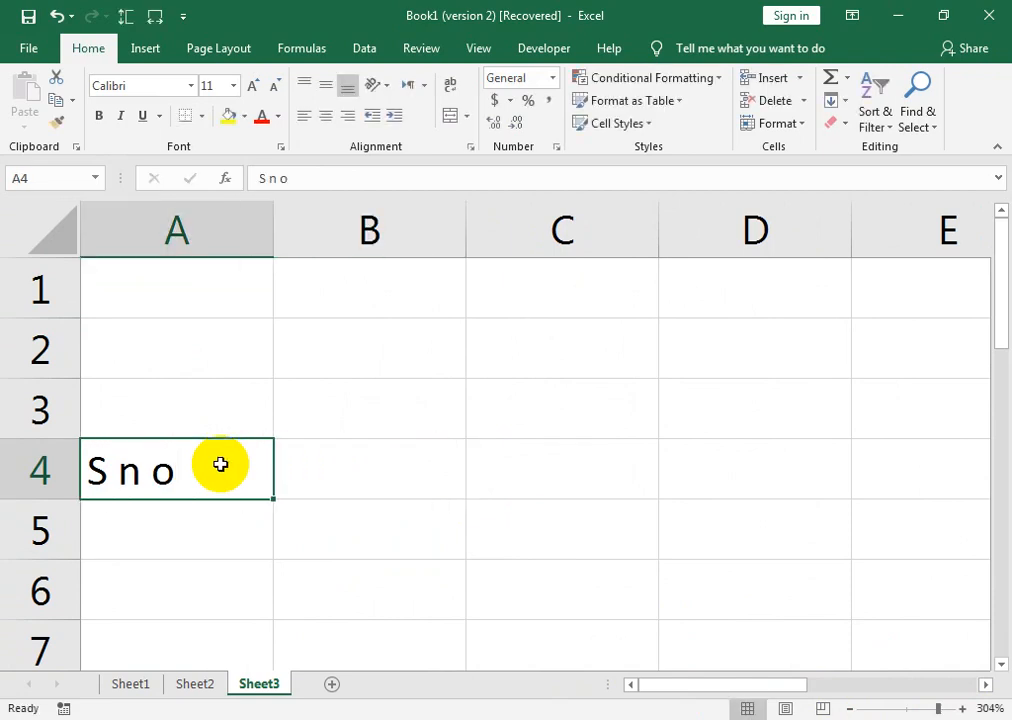
{"action": "type", "text": "S N"}
{"action": "key", "text": "BackSpace"}
{"action": "type", "text": "no"}
{"action": "key", "text": "Tab"}
{"action": "type", "text": "Name"}
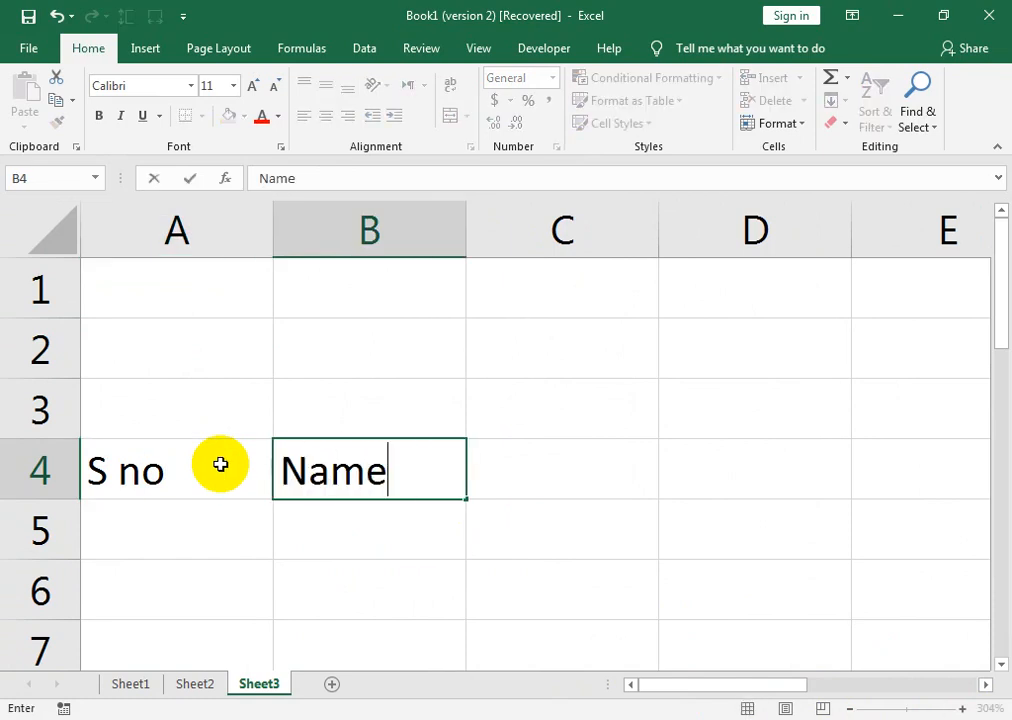
{"action": "key", "text": "Tab"}
- Enter the heading Bank Name in C4 and autofit the width of column C
{"action": "type", "text": "Bak"}
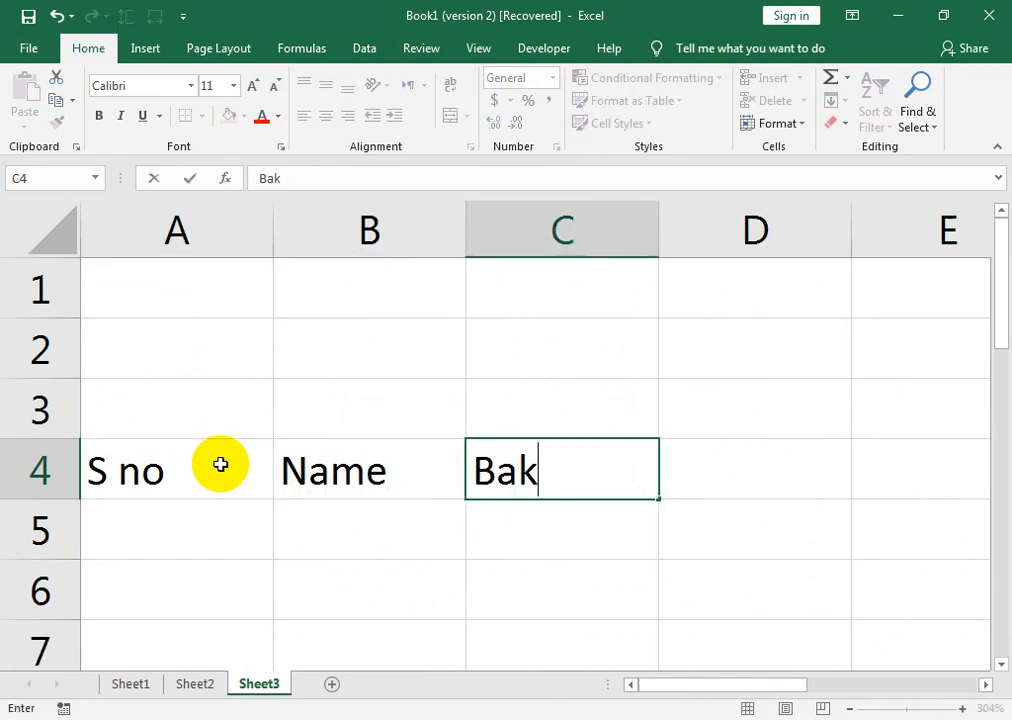
{"action": "key", "text": "BackSpace"}
{"action": "type", "text": "na"}
{"action": "key", "text": "BackSpace"}
{"action": "type", "text": "k N"}
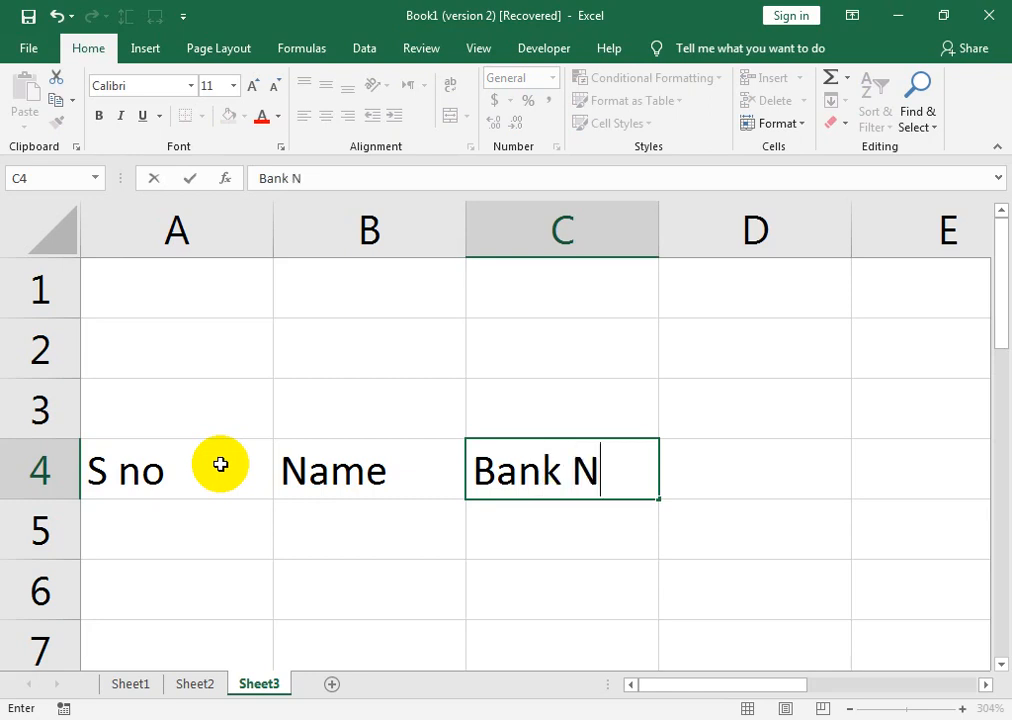
{"action": "type", "text": "ame"}
{"action": "key", "text": "Tab"}
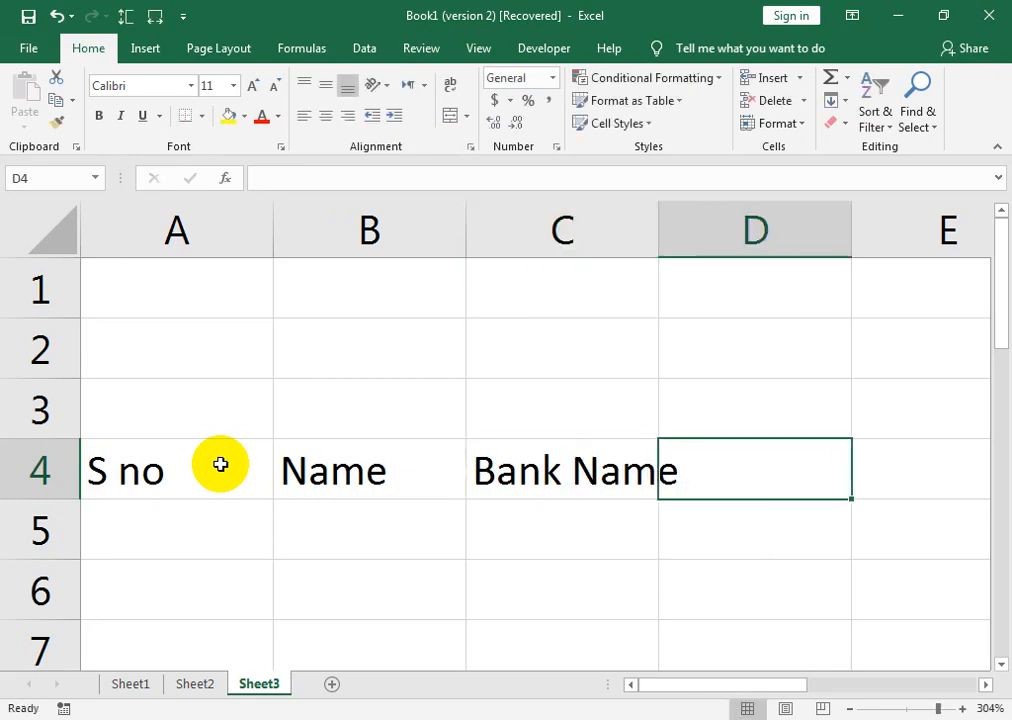
{"action": "double_click", "coordinate": [659, 230]}
- Enter the headings Loan, Int Rate and Month in D4 to F4
{"action": "type", "text": "Loa"}
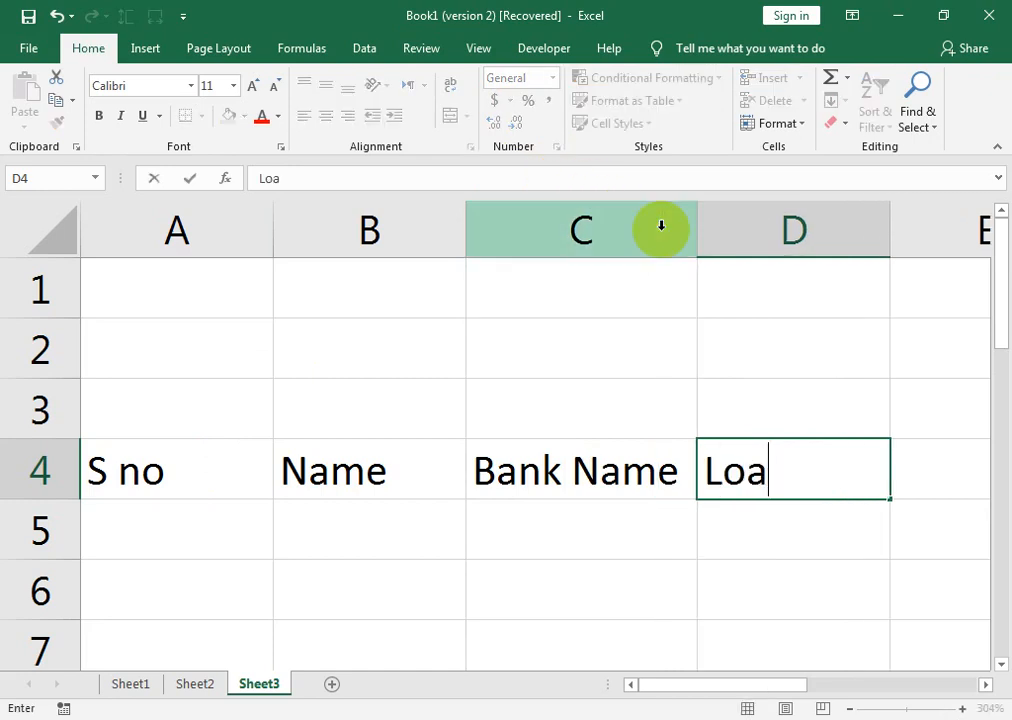
{"action": "type", "text": "n"}
{"action": "key", "text": "Tab"}
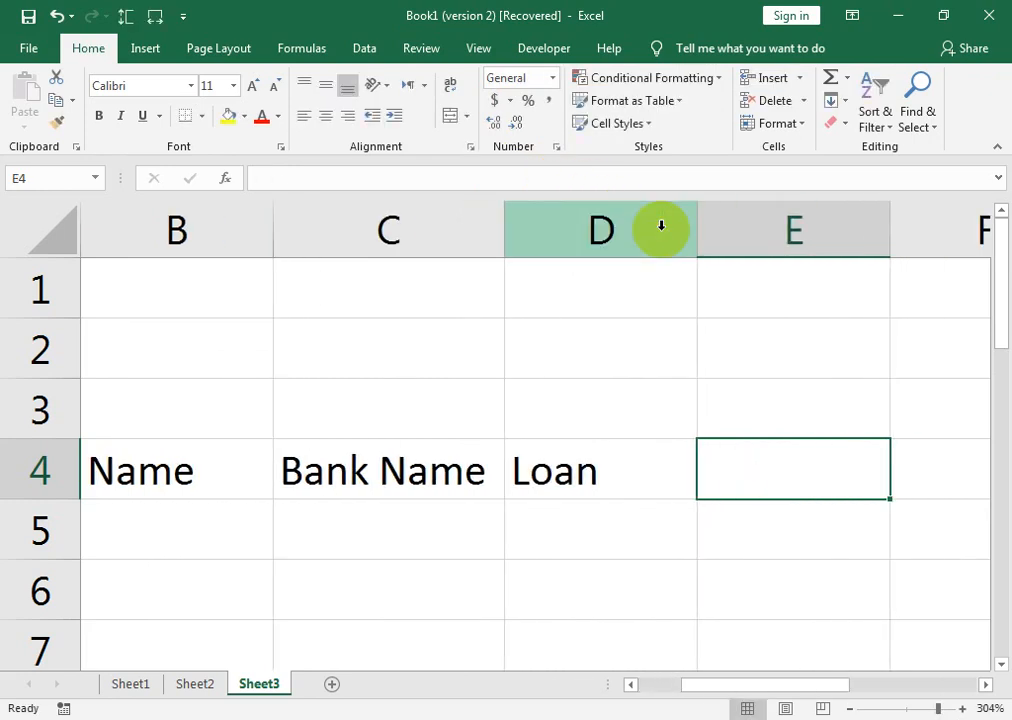
{"action": "type", "text": "Int Rat"}
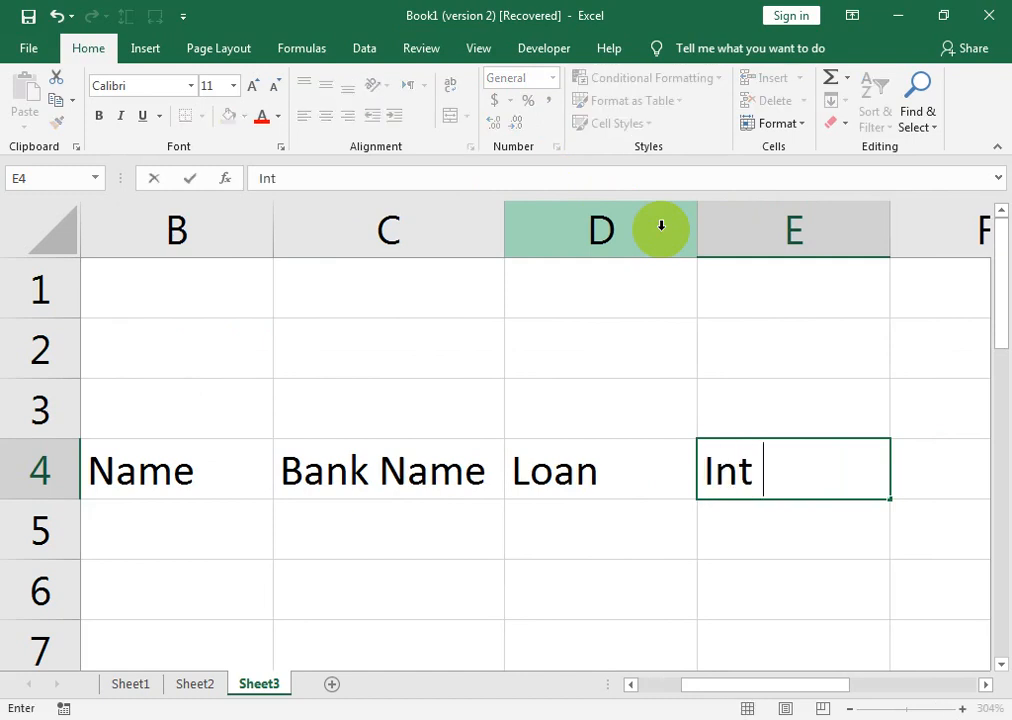
{"action": "type", "text": "e"}
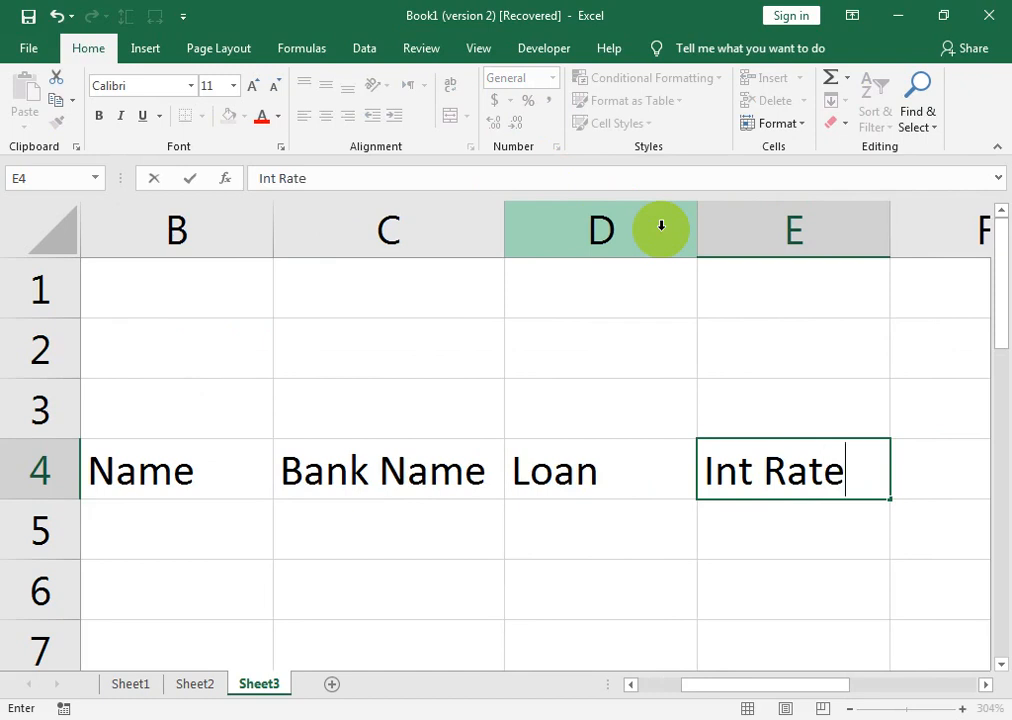
{"action": "key", "text": "Tab"}
{"action": "type", "text": "Month"}
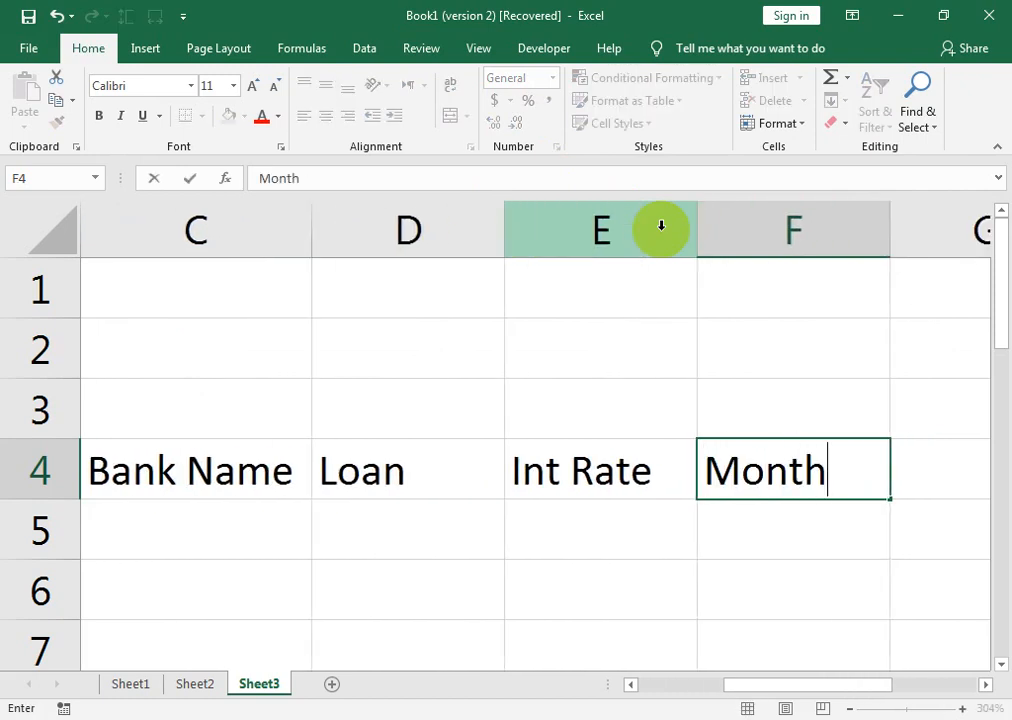
{"action": "key", "text": "Tab"}
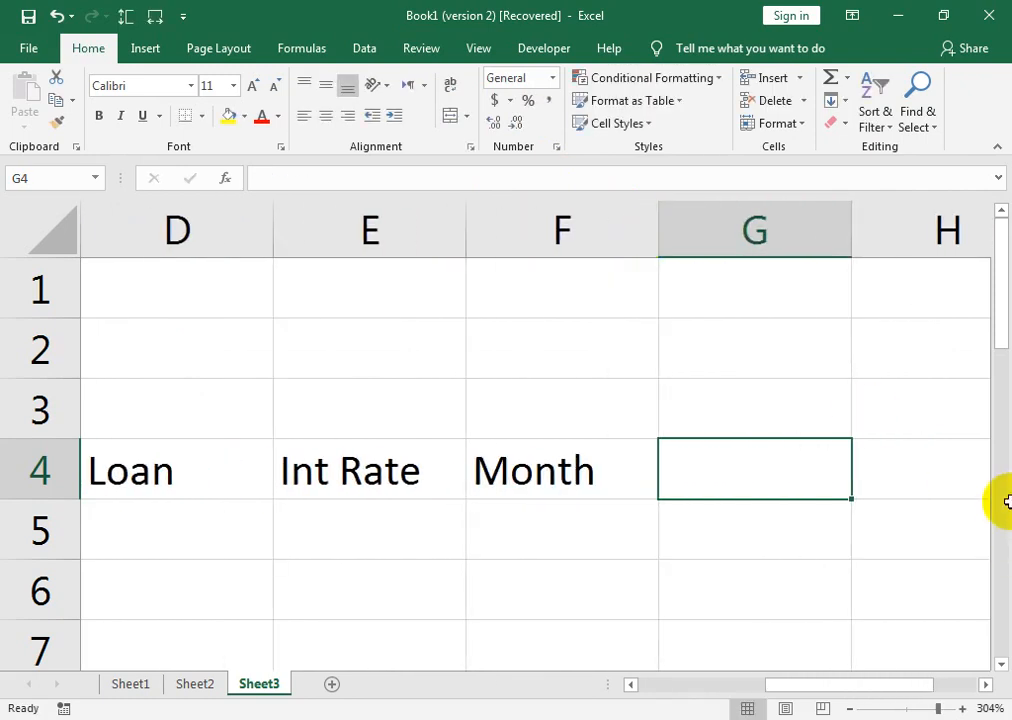
- Enter the heading Pmt in G4
{"action": "left_click", "coordinate": [927, 710]}
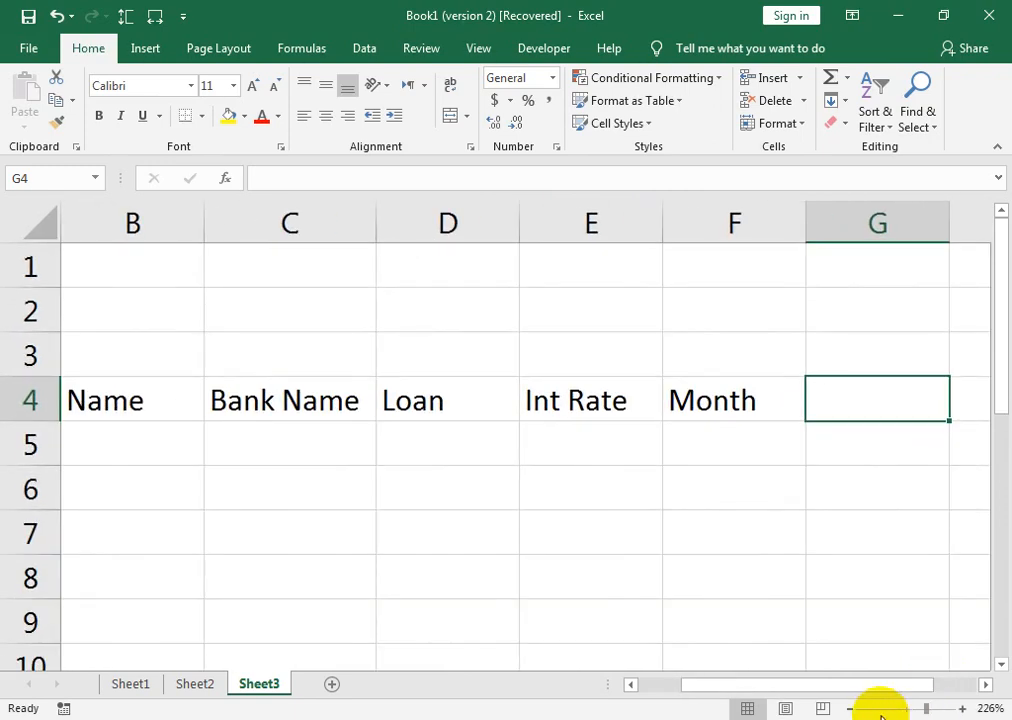
{"action": "left_click", "coordinate": [916, 710]}
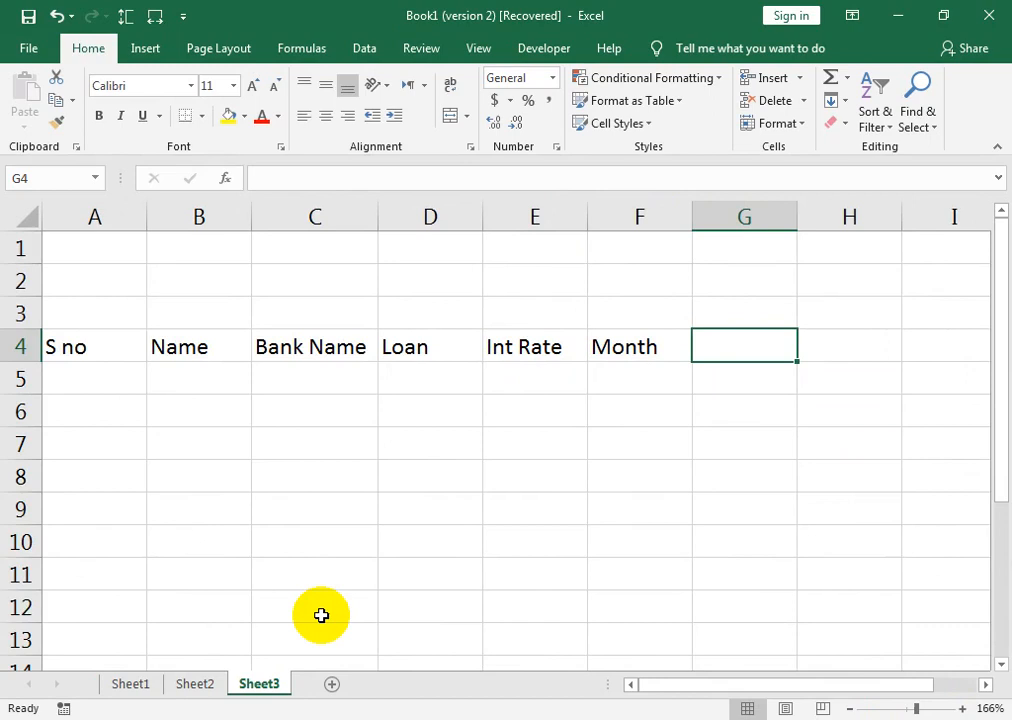
{"action": "type", "text": "pm"}
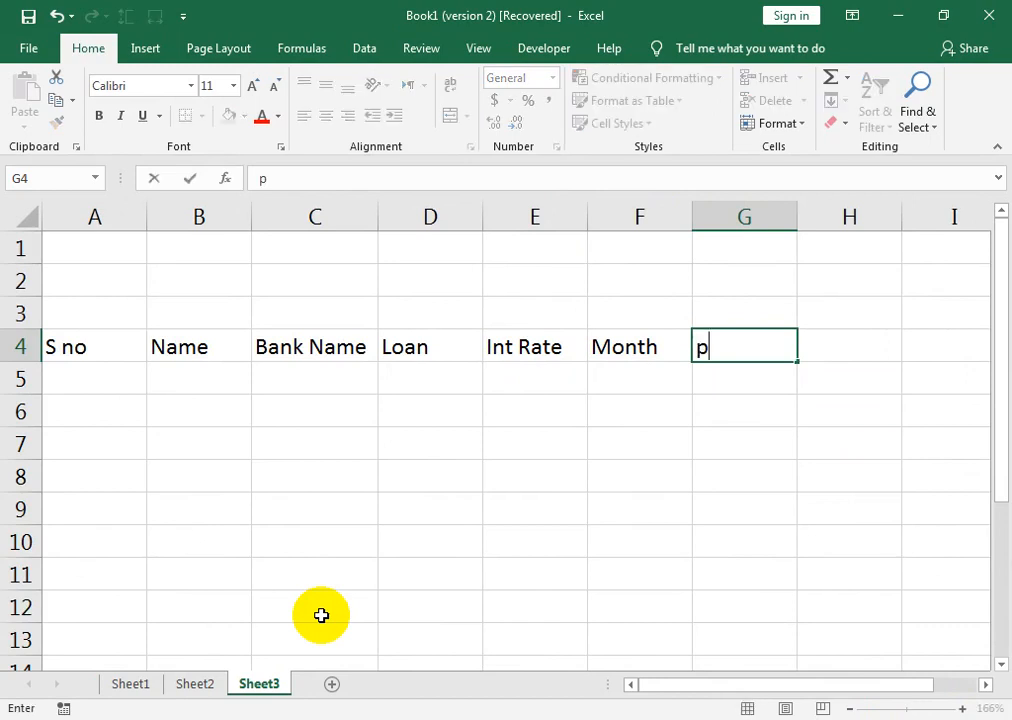
{"action": "key", "text": "BackSpace"}
{"action": "key", "text": "BackSpace"}
{"action": "type", "text": "Pmt"}
{"action": "key", "text": "Tab"}
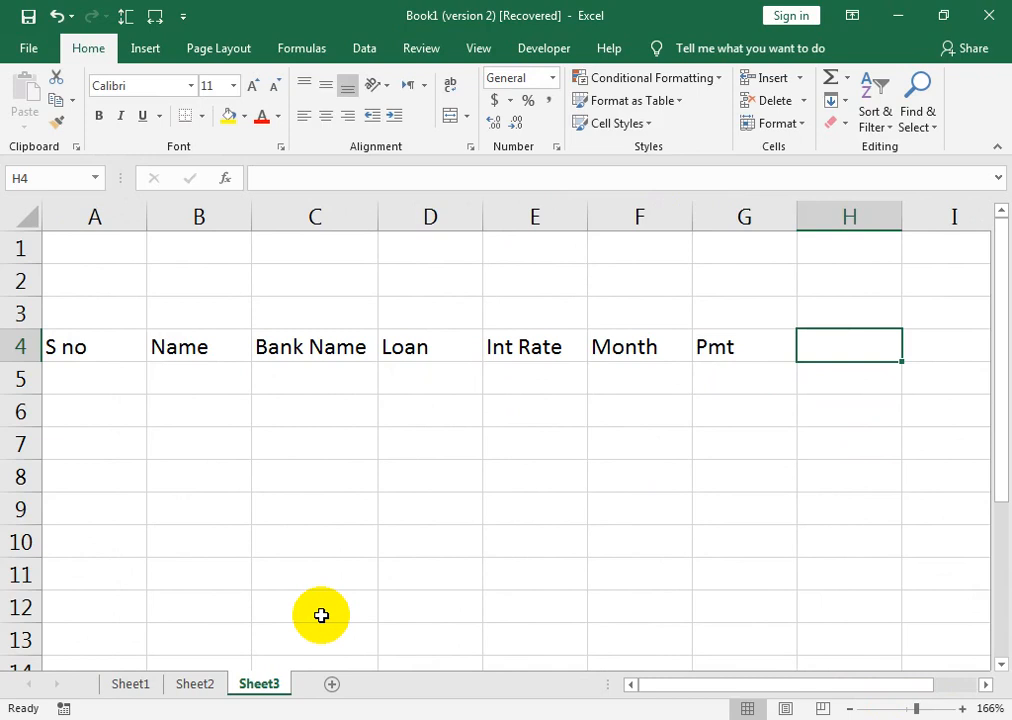
- Enter the headings PPMT, IPMT and TOTAL in H4 to J4
{"action": "type", "text": "PPMT"}
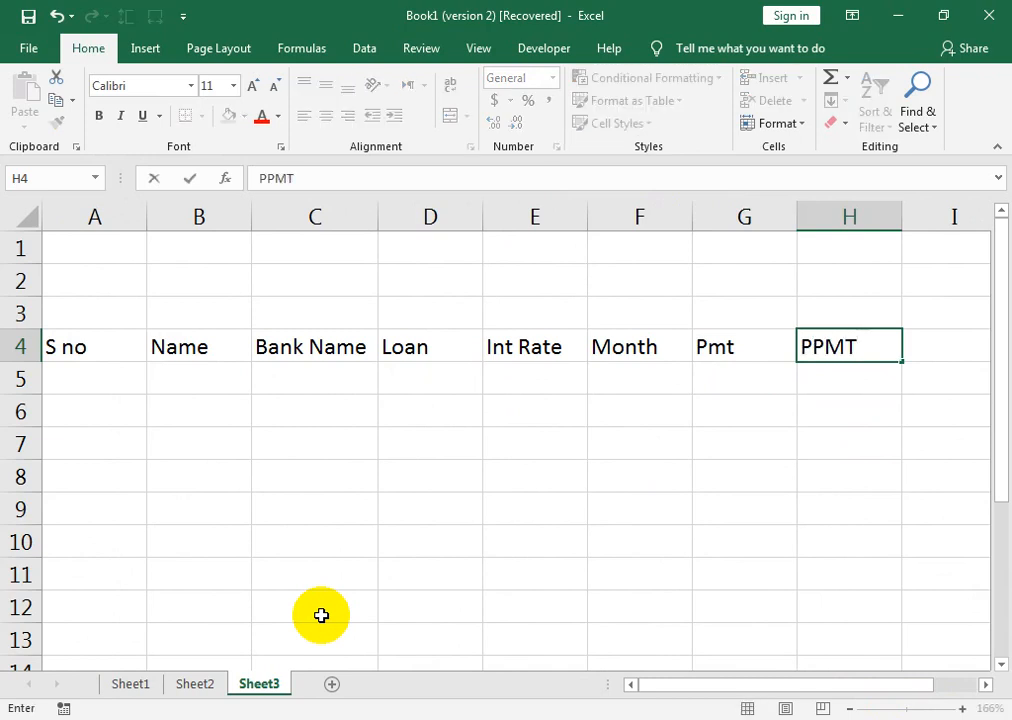
{"action": "key", "text": "Tab"}
{"action": "type", "text": "IM"}
{"action": "key", "text": "BackSpace"}
{"action": "type", "text": "PMT"}
{"action": "key", "text": "Tab"}
{"action": "type", "text": "Tot"}
{"action": "key", "text": "BackSpace"}
{"action": "key", "text": "BackSpace"}
{"action": "type", "text": "OTAL"}
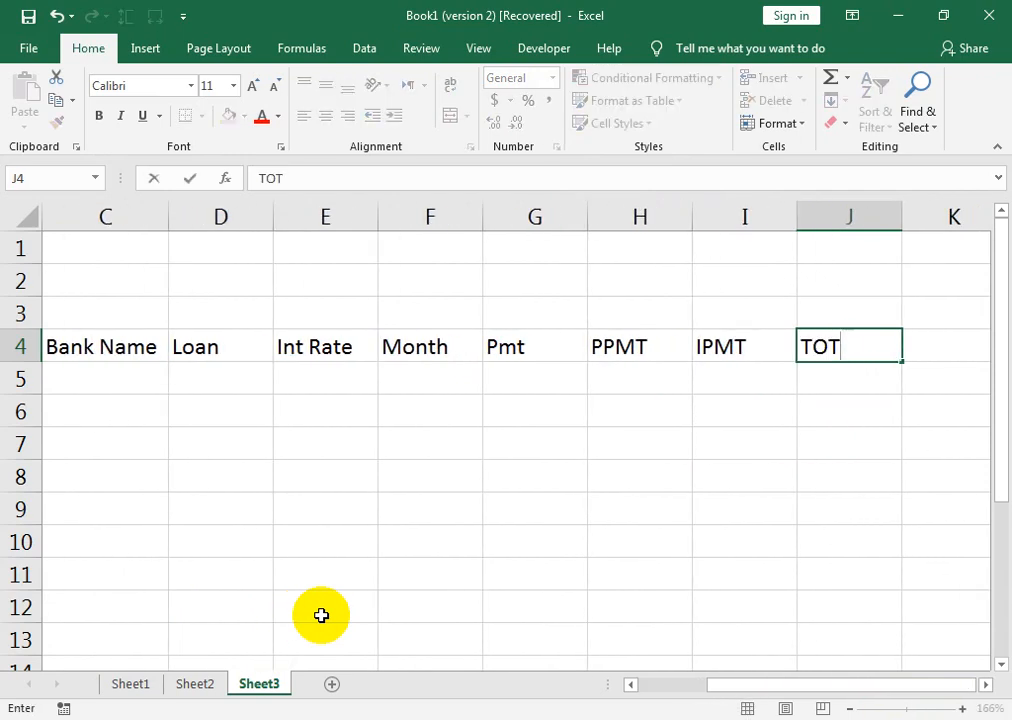
{"action": "key", "text": "ctrl+Return"}
{"action": "key", "text": "Left"}
{"action": "key", "text": "Left"}
{"action": "key", "text": "Left"}
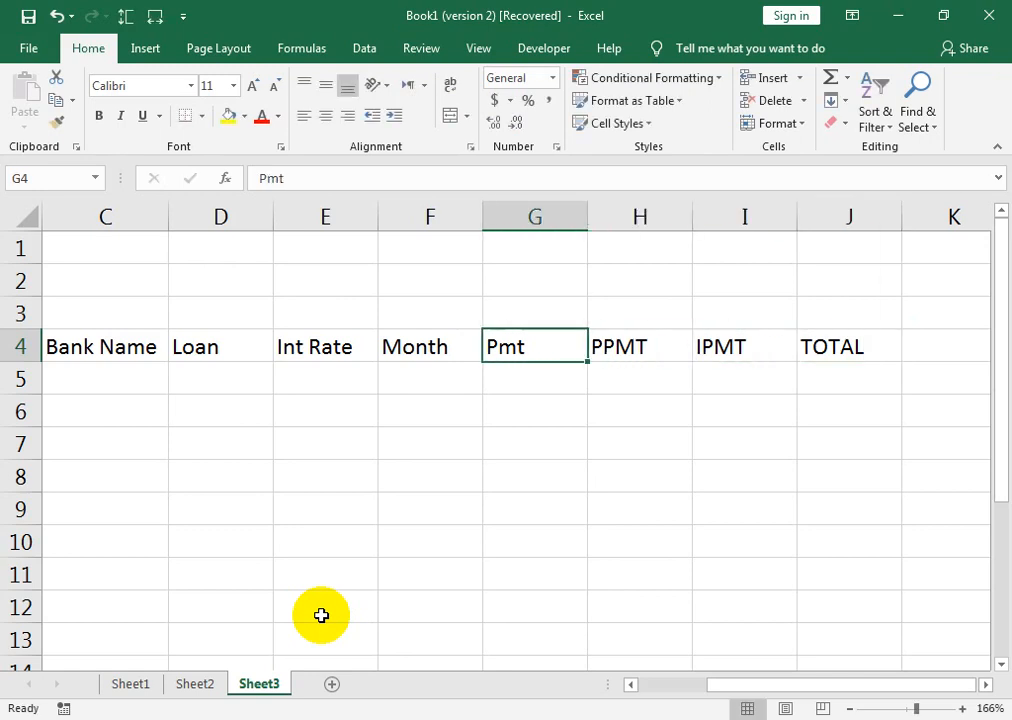
- Enter 1 and 2 in A5 and A6 and fill the serial numbers down to 7 in A11
{"action": "left_click_drag", "start_coordinate": [861, 262], "coordinate": [8, 606]}
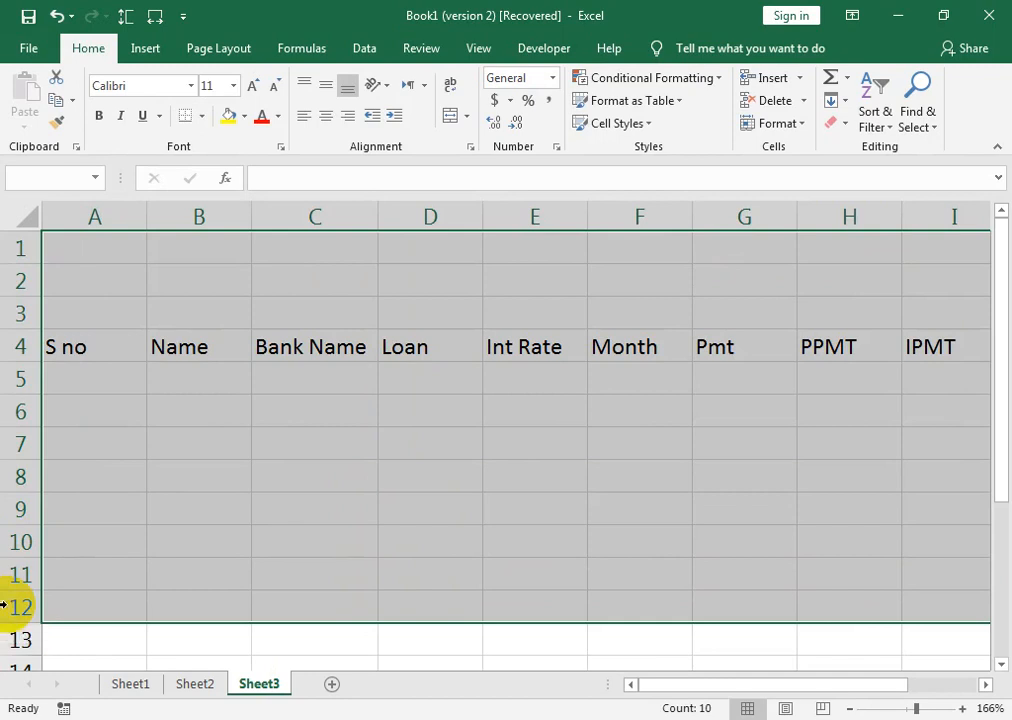
{"action": "left_click", "coordinate": [478, 48]}
{"action": "left_click", "coordinate": [497, 128]}
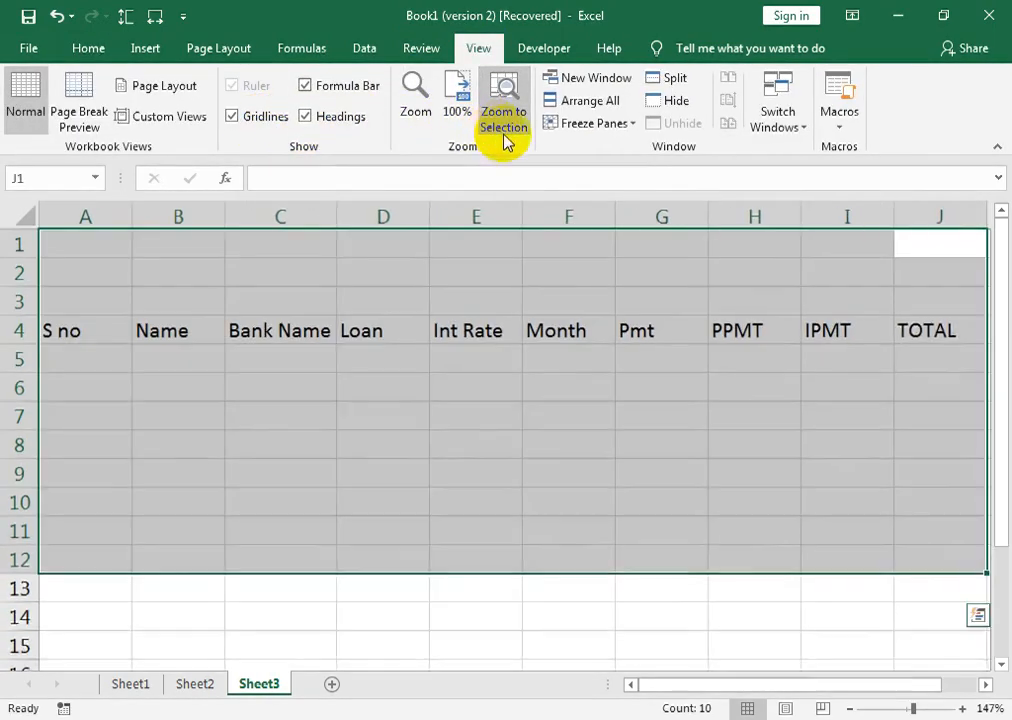
{"action": "left_click", "coordinate": [500, 500]}
{"action": "left_click", "coordinate": [76, 352]}
{"action": "type", "text": "1"}
{"action": "key", "text": "Return"}
{"action": "type", "text": "2"}
{"action": "key", "text": "Return"}
{"action": "left_click_drag", "start_coordinate": [78, 352], "coordinate": [101, 535]}
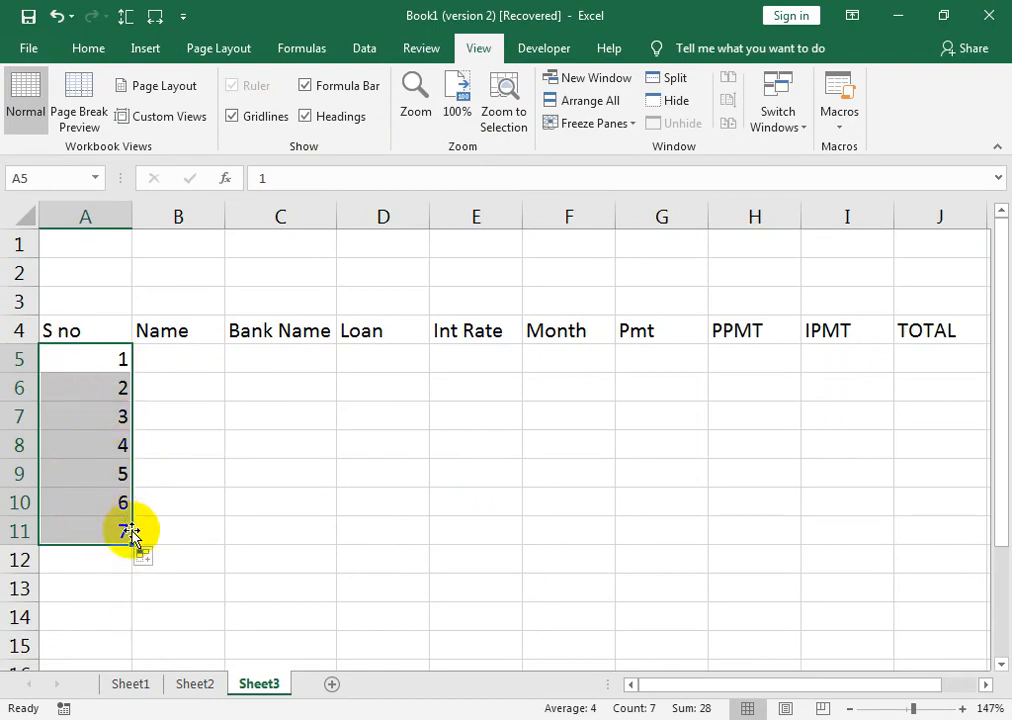
- Fill in the borrowers' first names for serial numbers 1 to 3 in B5 to B7
{"action": "left_click", "coordinate": [174, 371]}
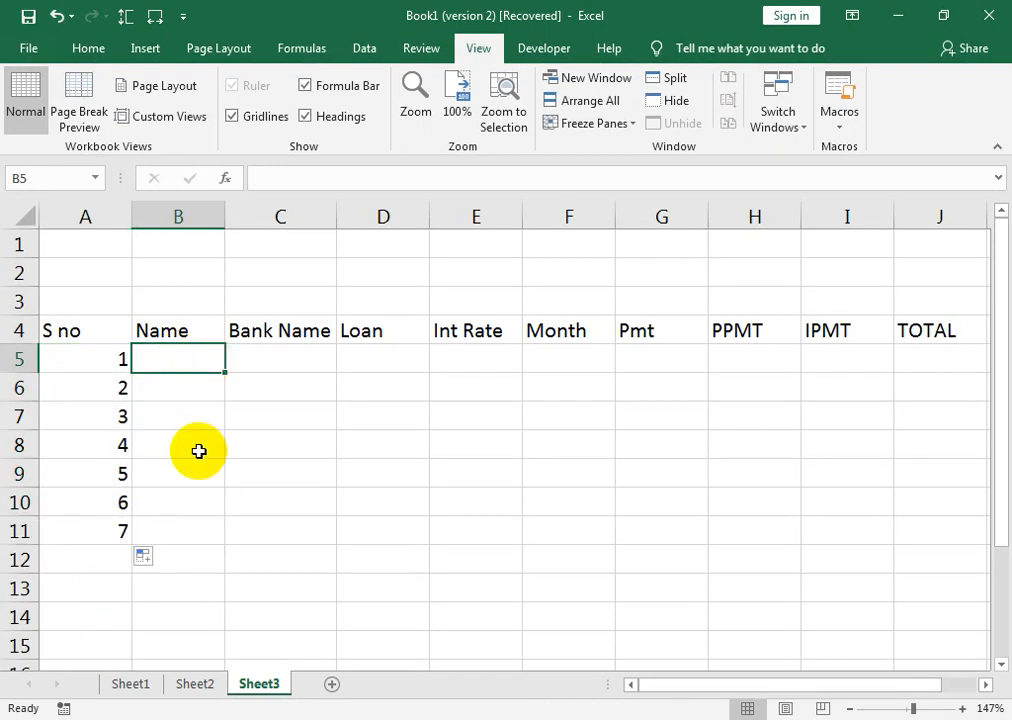
{"action": "type", "text": "ahmwed"}
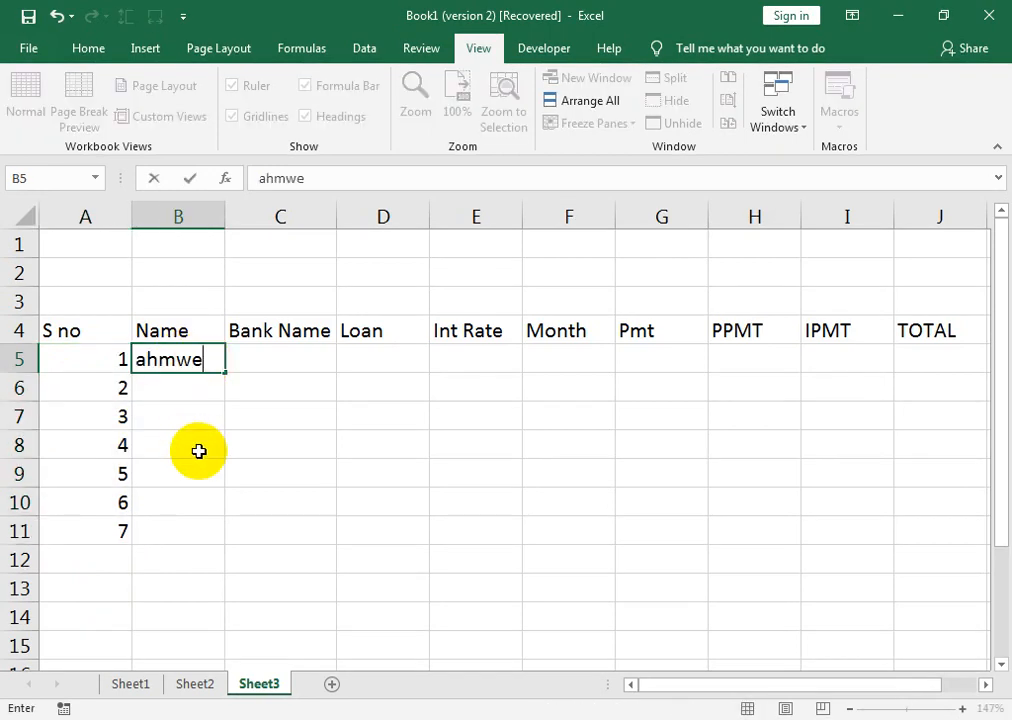
{"action": "key", "text": "Return"}
{"action": "key", "text": "Up"}
{"action": "type", "text": "ahmed"}
{"action": "key", "text": "Return"}
{"action": "type", "text": "asad"}
{"action": "key", "text": "Return"}
{"action": "type", "text": "waqas"}
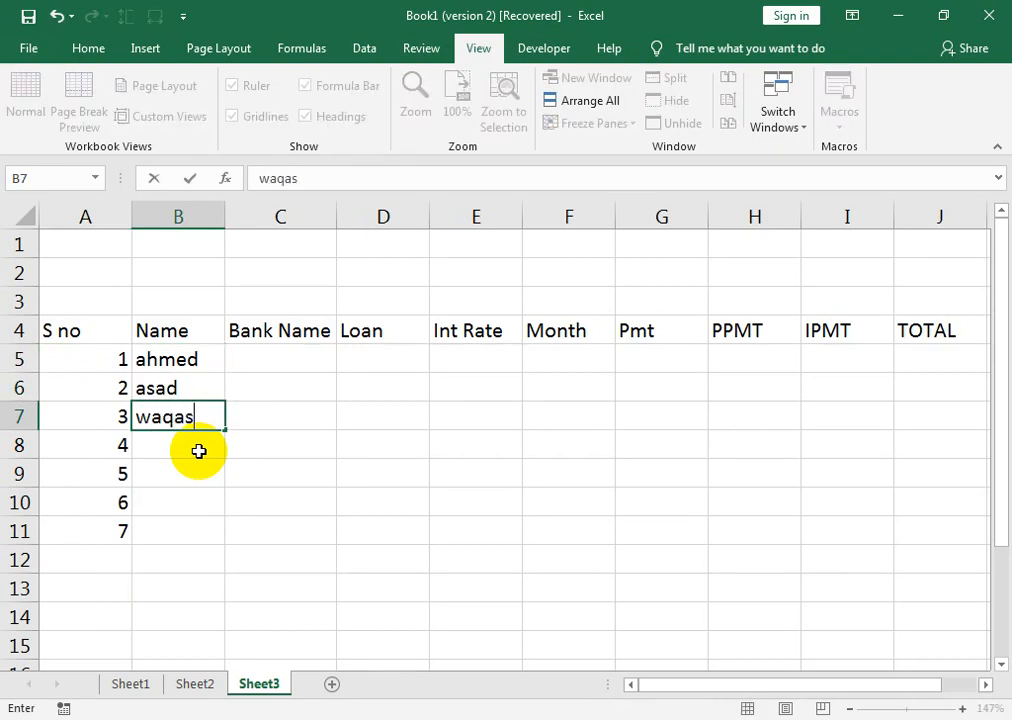
{"action": "key", "text": "Return"}
- Fill in the borrowers' first names for serial numbers 4 to 7 in B8 to B11
{"action": "type", "text": "imran"}
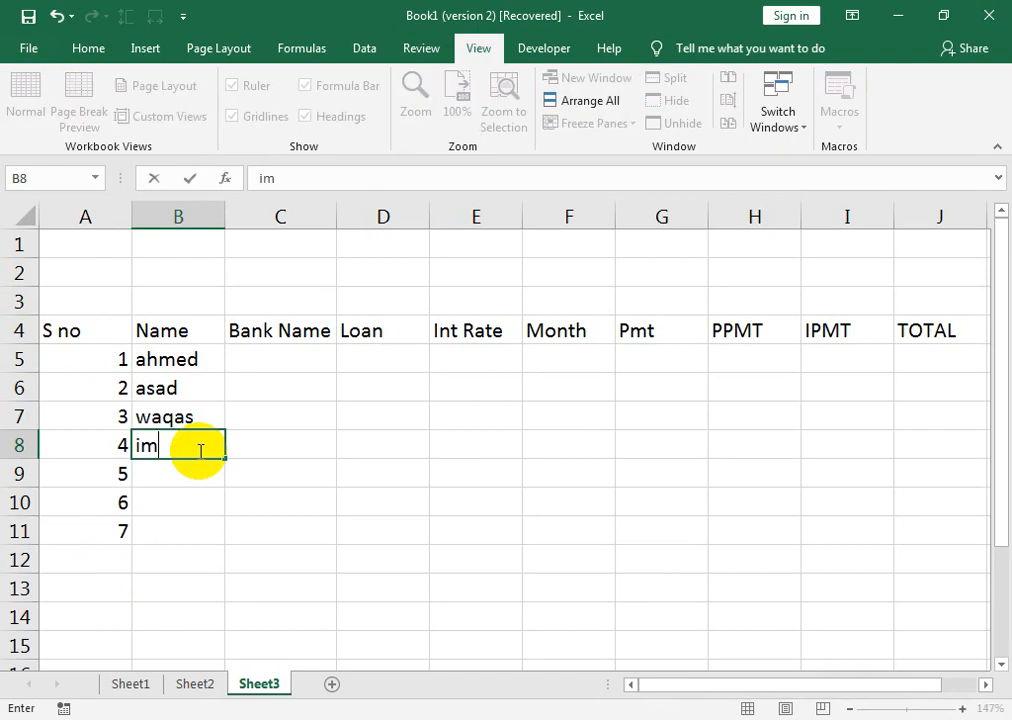
{"action": "key", "text": "Return"}
{"action": "type", "text": "imran"}
{"action": "key", "text": "BackSpace"}
{"action": "key", "text": "BackSpace"}
{"action": "key", "text": "BackSpace"}
{"action": "key", "text": "BackSpace"}
{"action": "type", "text": "rfan"}
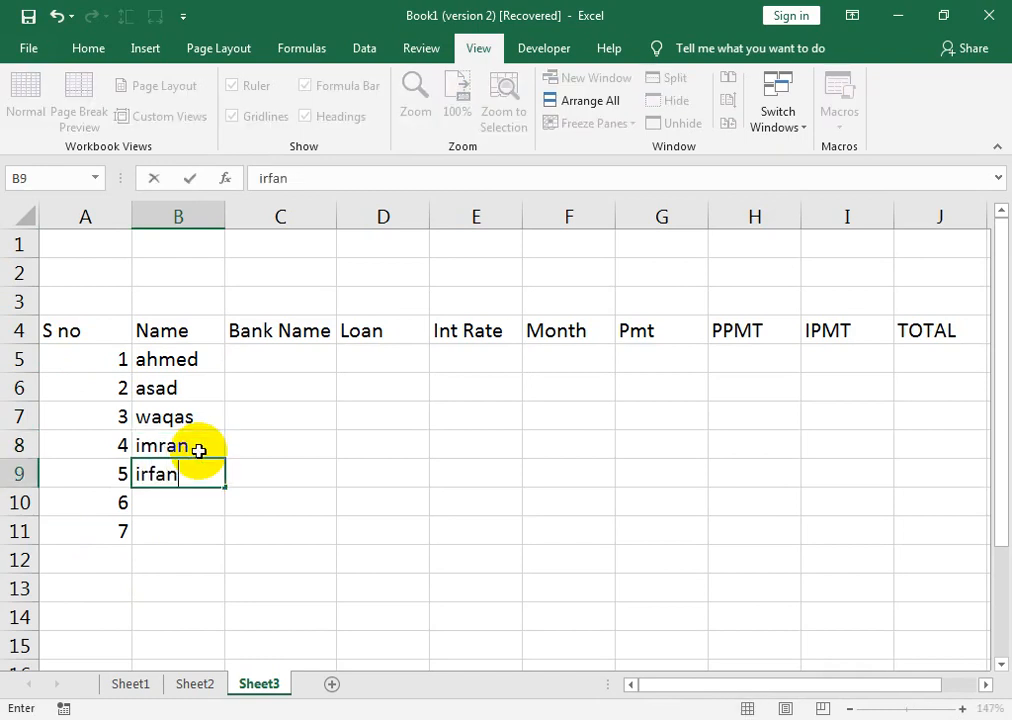
{"action": "key", "text": "Return"}
{"action": "type", "text": "rehan"}
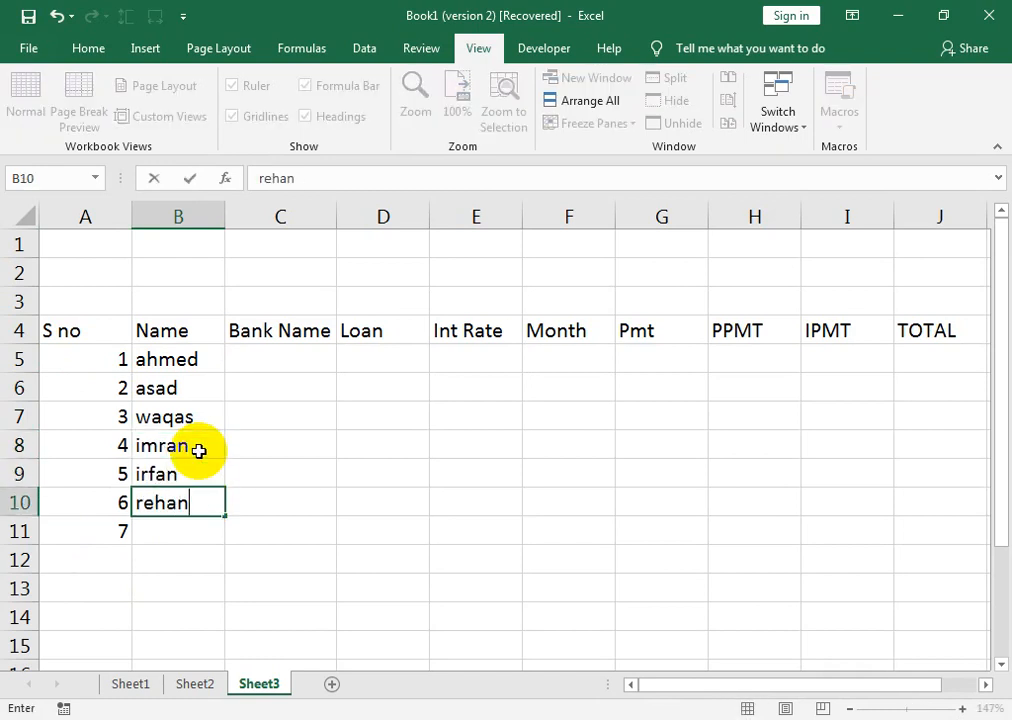
{"action": "key", "text": "Return"}
{"action": "type", "text": "kafeel"}
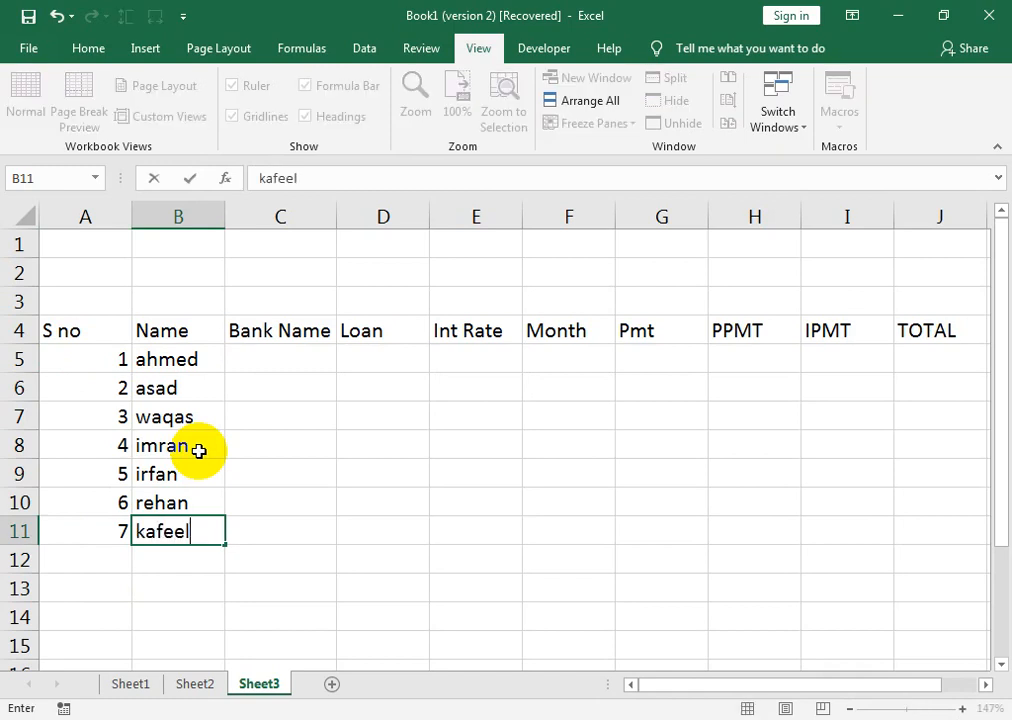
{"action": "key", "text": "Tab"}
- Enter the bank names NIB and UBL in C5 and C6
{"action": "key", "text": "Up"}
{"action": "key", "text": "Up"}
{"action": "key", "text": "Up"}
{"action": "key", "text": "Up"}
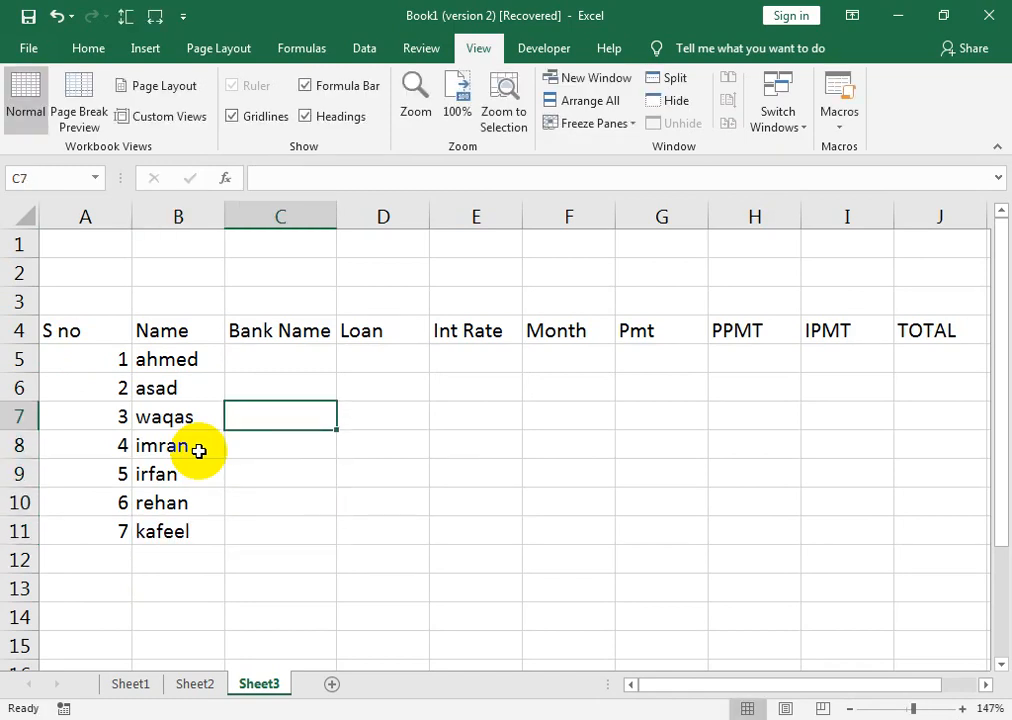
{"action": "key", "text": "Up"}
{"action": "key", "text": "Up"}
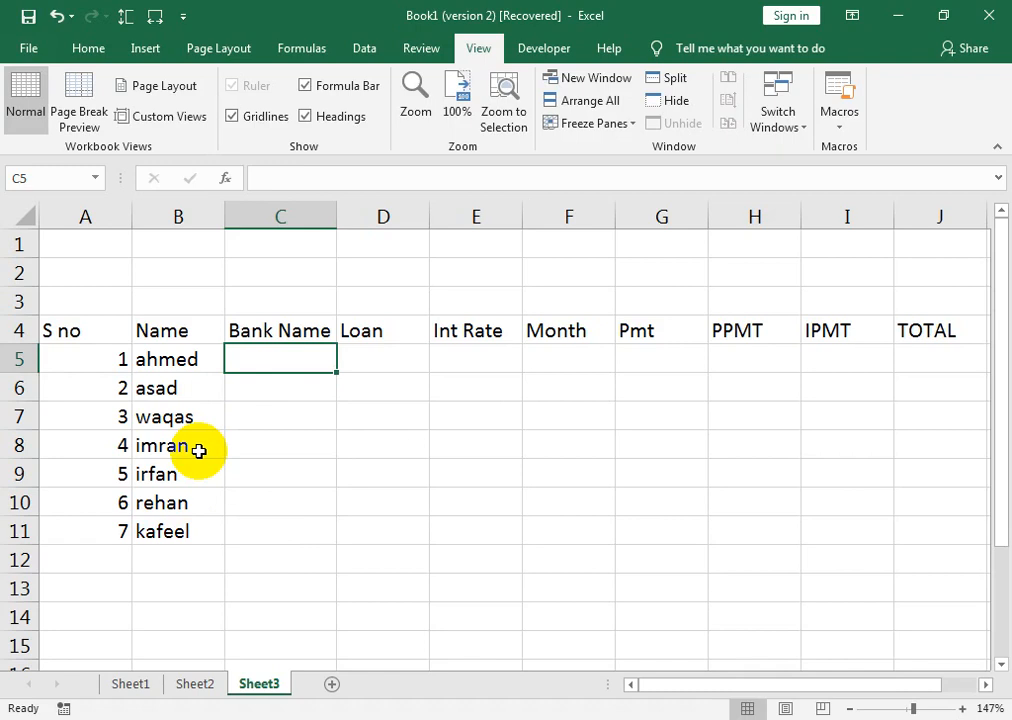
{"action": "type", "text": "ni"}
{"action": "key", "text": "BackSpace"}
{"action": "key", "text": "BackSpace"}
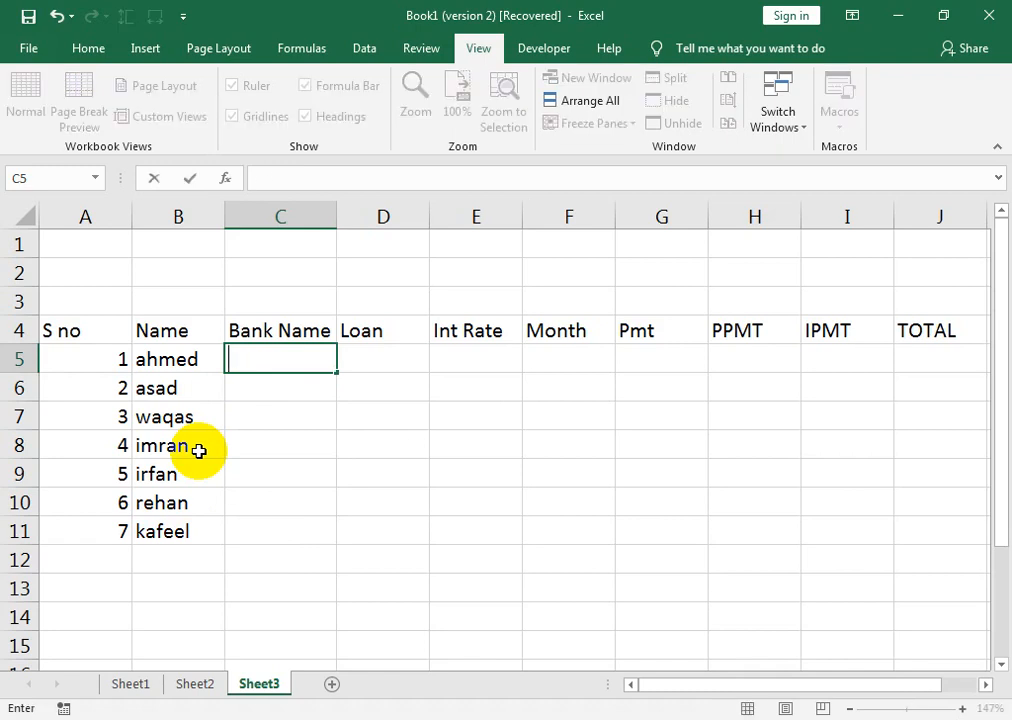
{"action": "type", "text": "NIB"}
{"action": "key", "text": "Return"}
{"action": "type", "text": "U"}
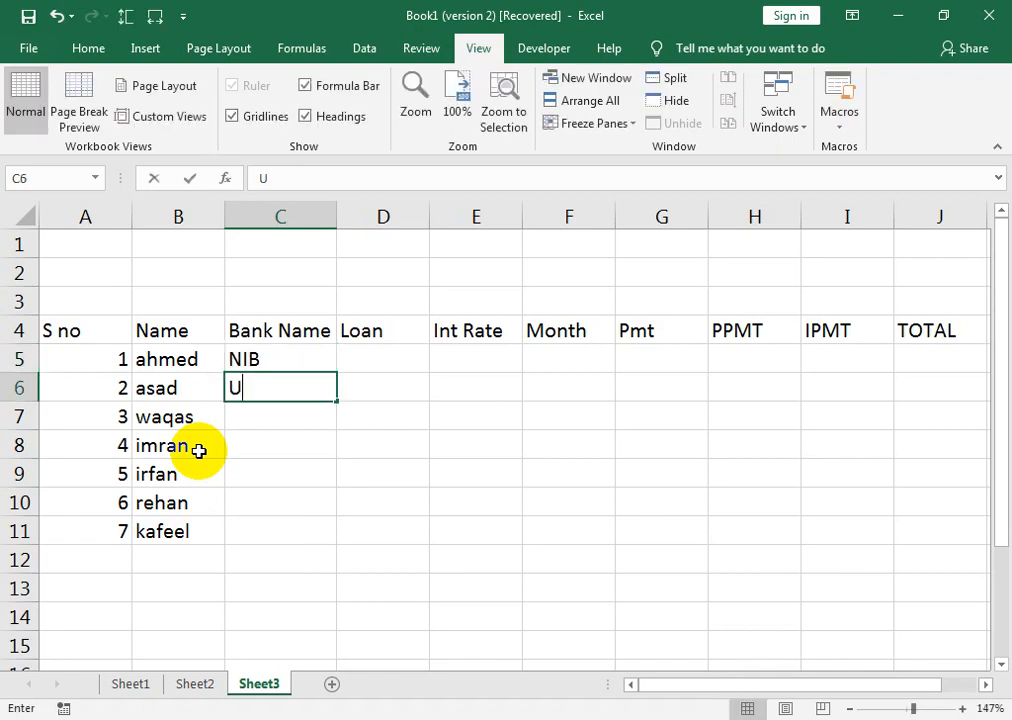
{"action": "type", "text": "BL"}
{"action": "key", "text": "ctrl+Return"}
- Enter the bank names HABIB, JS BANK and SINDH BANK in C7 to C9
{"action": "type", "text": "HABIB"}
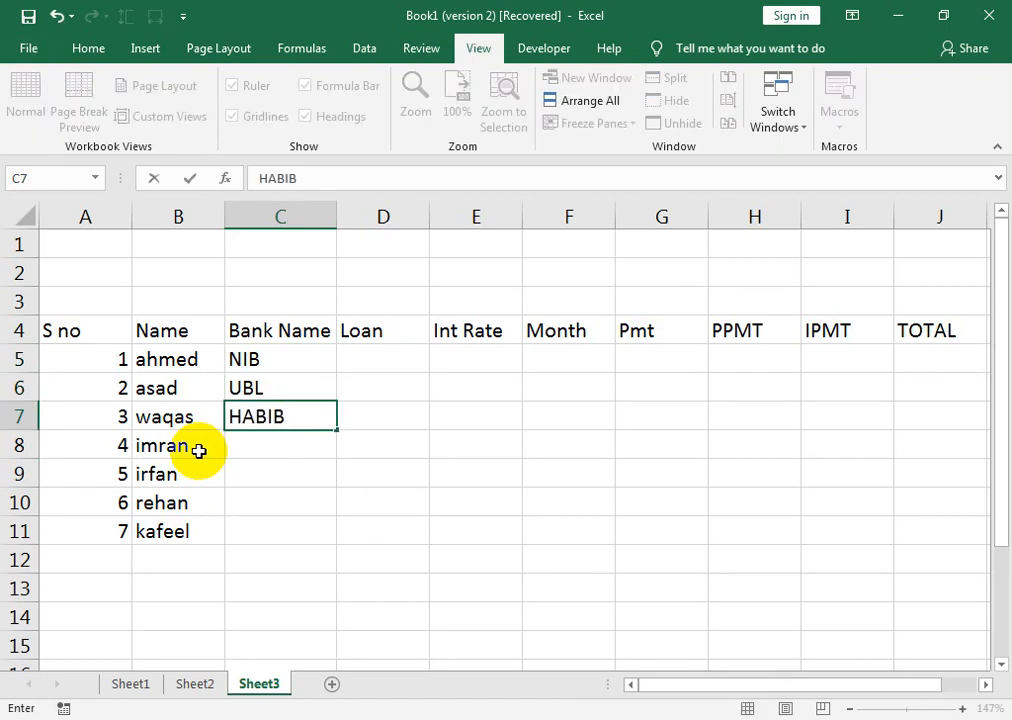
{"action": "key", "text": "Return"}
{"action": "type", "text": "JS BANK"}
{"action": "key", "text": "Return"}
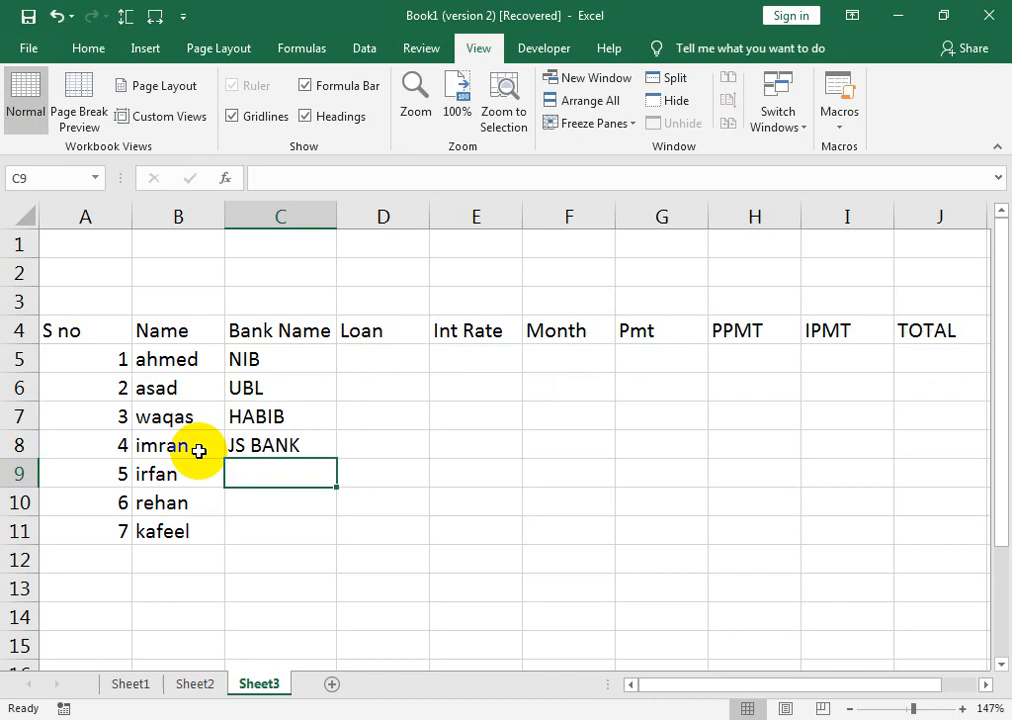
{"action": "type", "text": "SINDH BANK"}
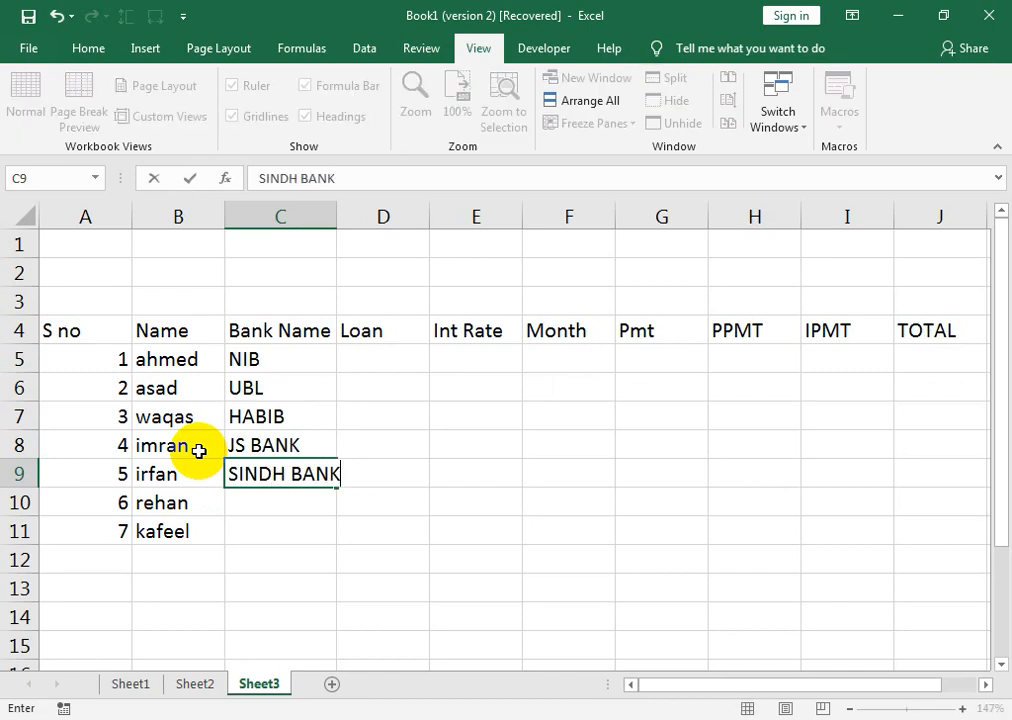
{"action": "key", "text": "Return"}
- Enter the bank names SUMIT and SILK in C10 and C11 and fit column C's width to its contents
{"action": "type", "text": "SUMIT"}
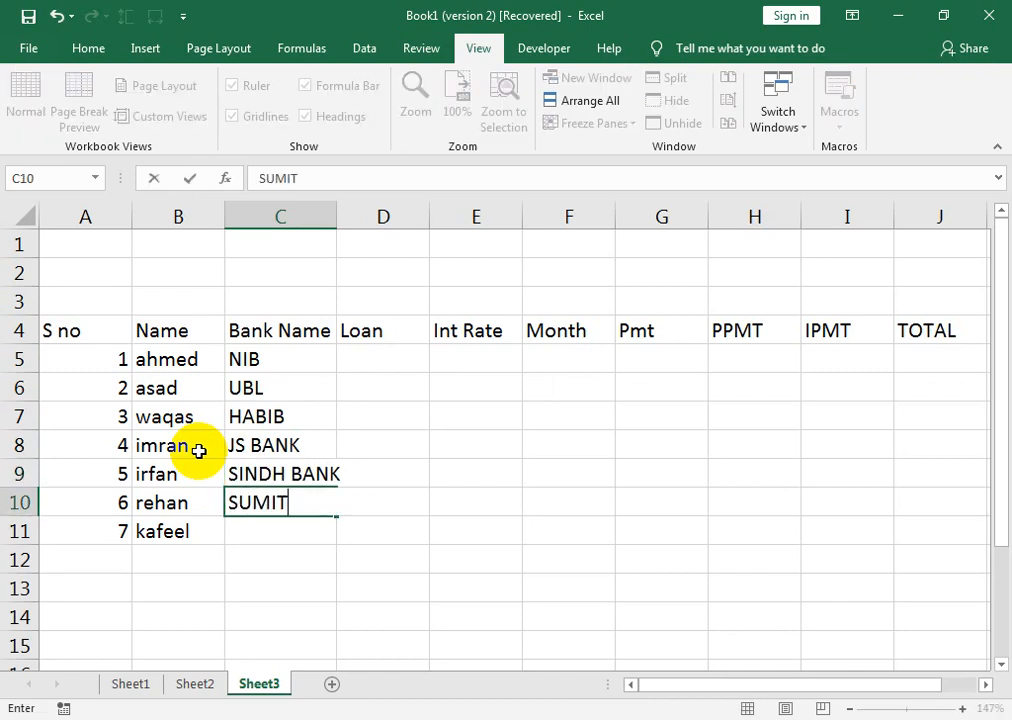
{"action": "key", "text": "Return"}
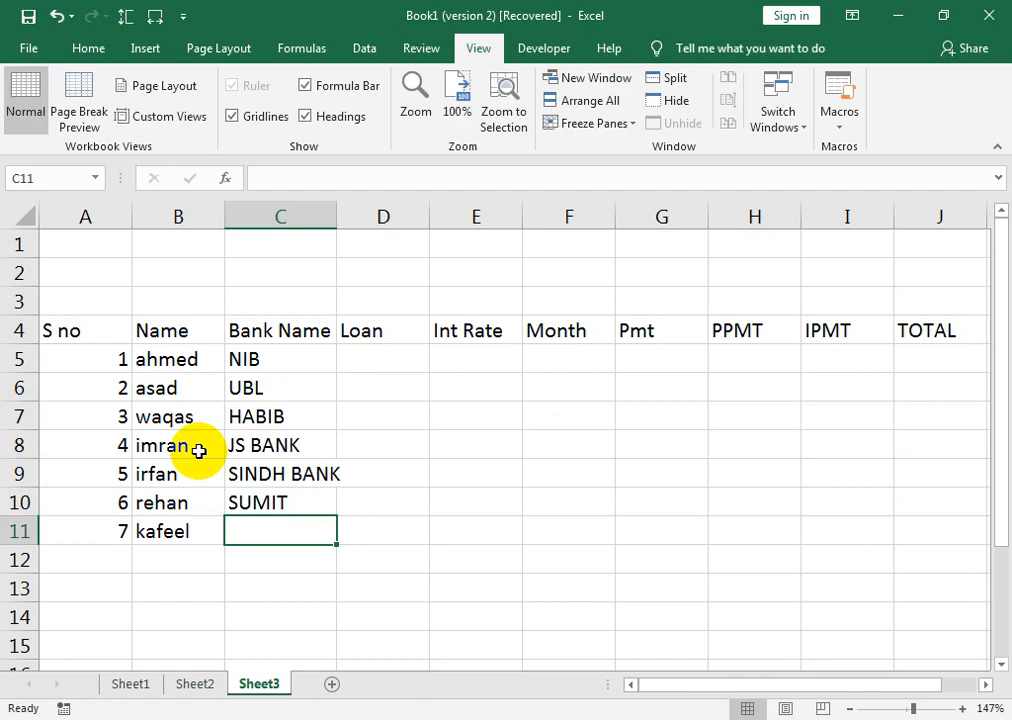
{"action": "type", "text": "SILK"}
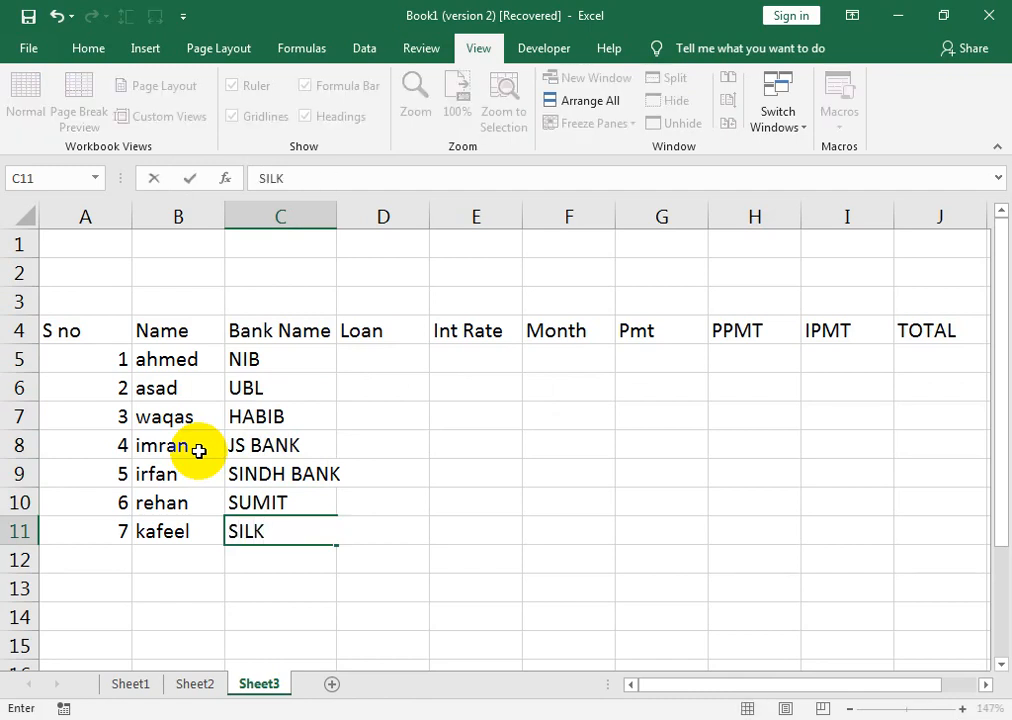
{"action": "key", "text": "Tab"}
{"action": "key", "text": "Left"}
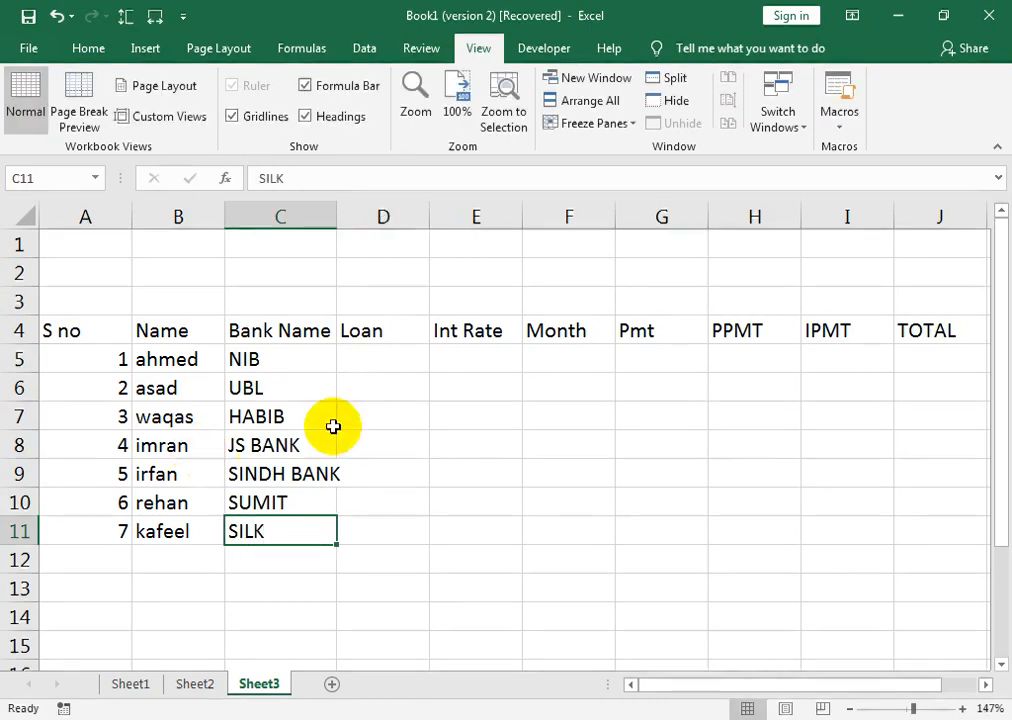
{"action": "double_click", "coordinate": [337, 216]}
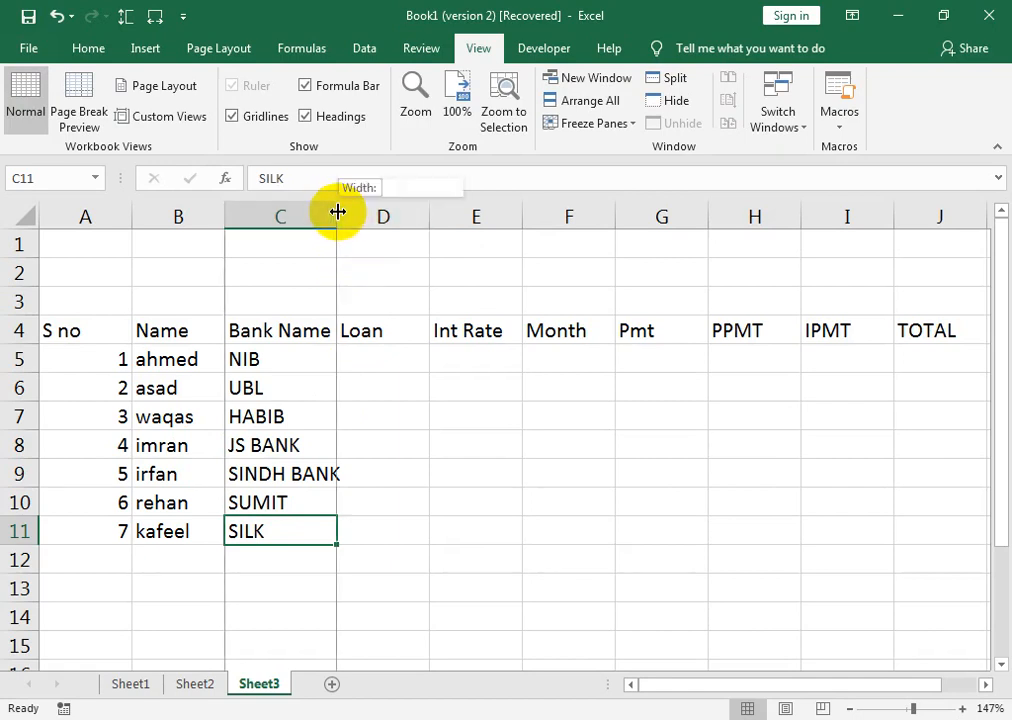
- Enter the loan amounts 200000, 300000 and 500000 in D5 to D7
{"action": "left_click", "coordinate": [405, 355]}
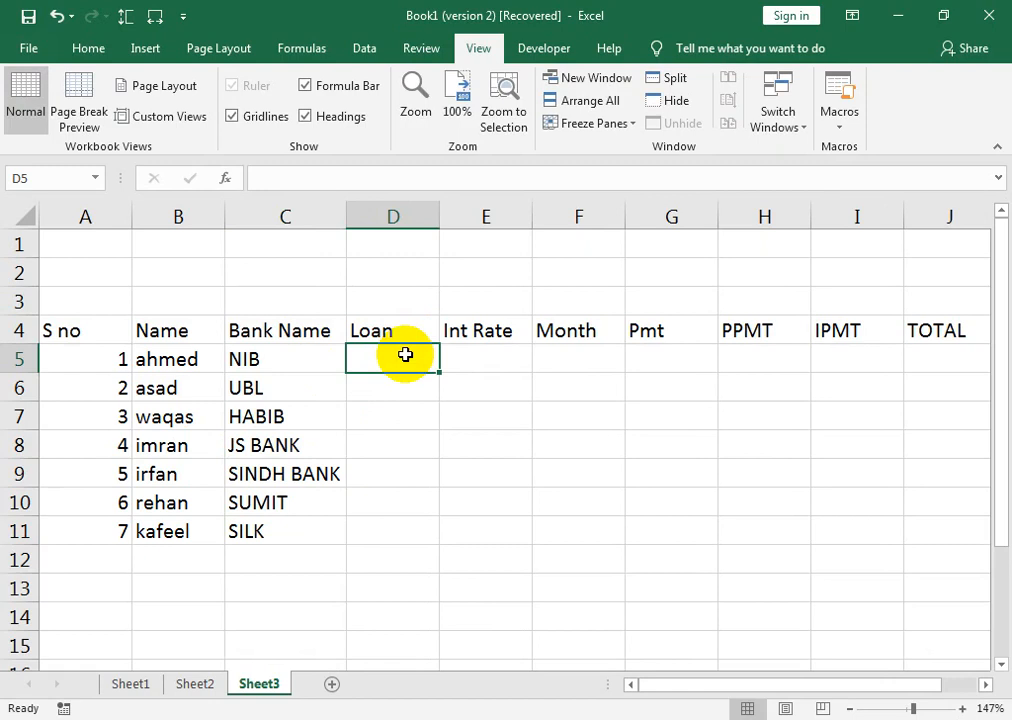
{"action": "type", "text": "20000"}
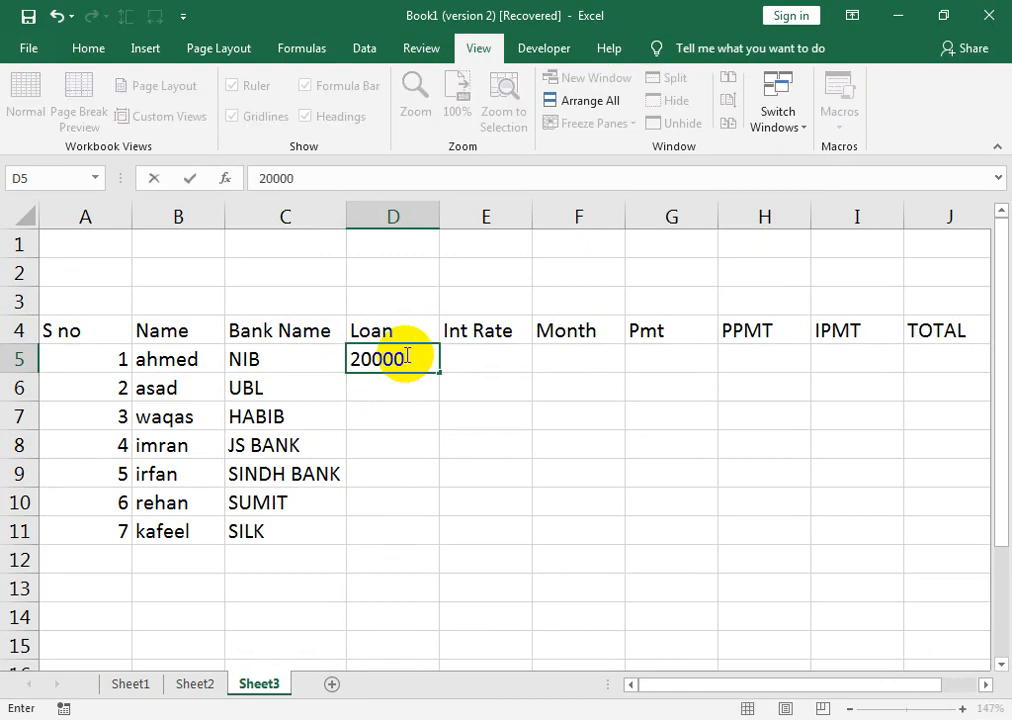
{"action": "type", "text": "0"}
{"action": "key", "text": "Return"}
{"action": "type", "text": "30"}
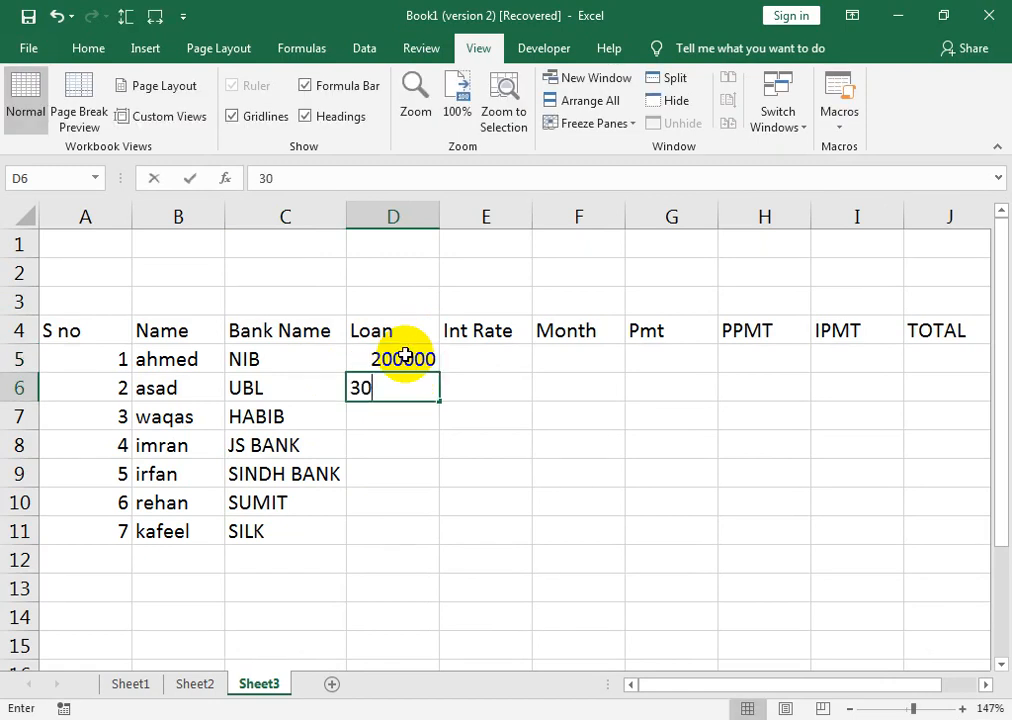
{"action": "type", "text": "0000"}
{"action": "key", "text": "Return"}
{"action": "type", "text": "500000"}
{"action": "key", "text": "ctrl+Return"}
{"action": "key", "text": "Return"}
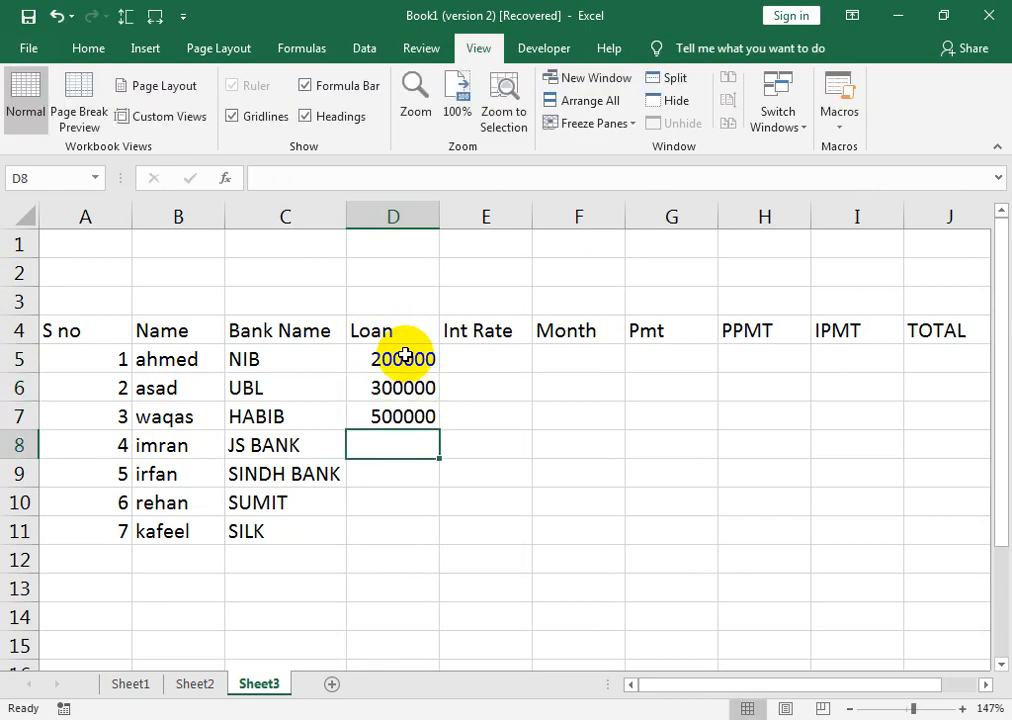
- Enter the loan amounts 600000, 350000, 450000 and 500000 in D8 to D11
{"action": "type", "text": "600000"}
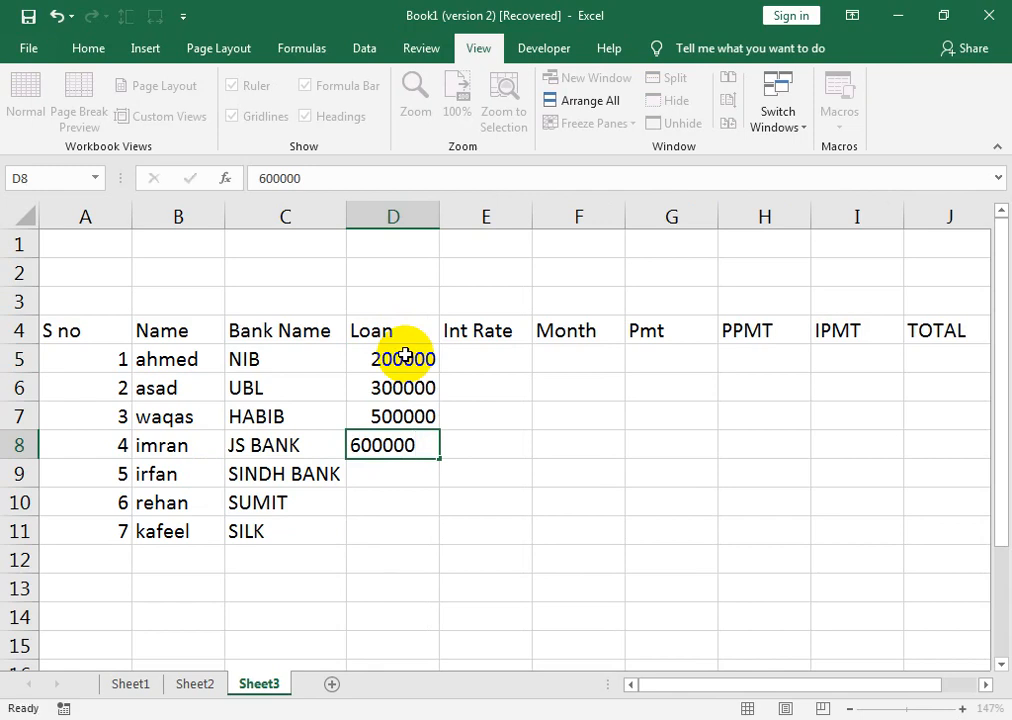
{"action": "key", "text": "Return"}
{"action": "type", "text": "350000"}
{"action": "key", "text": "Return"}
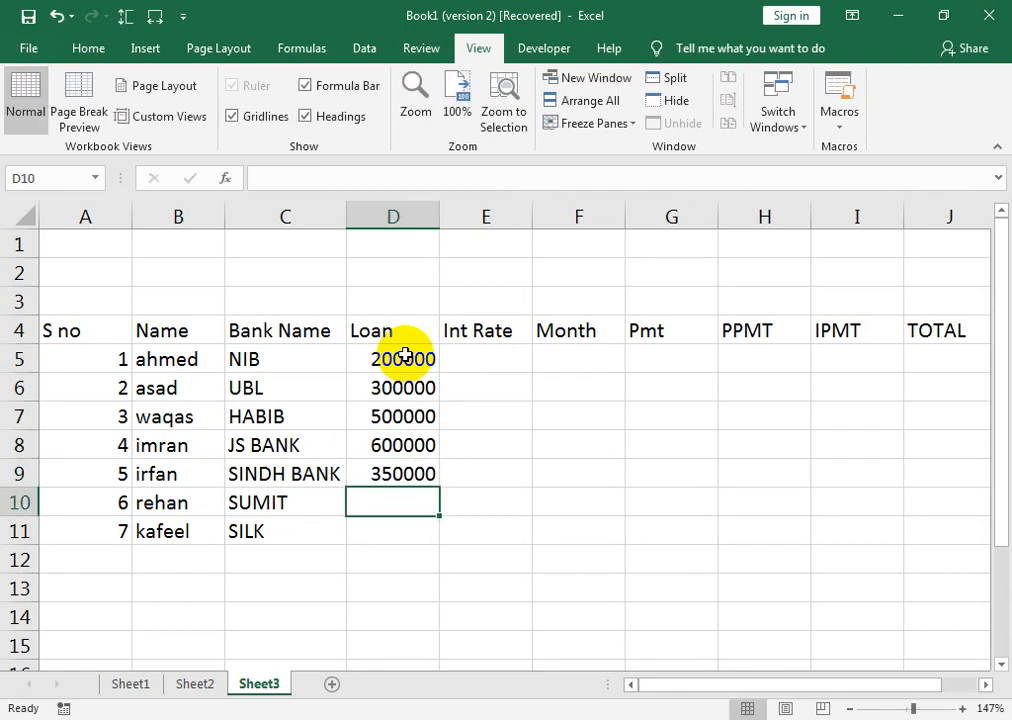
{"action": "type", "text": "450000"}
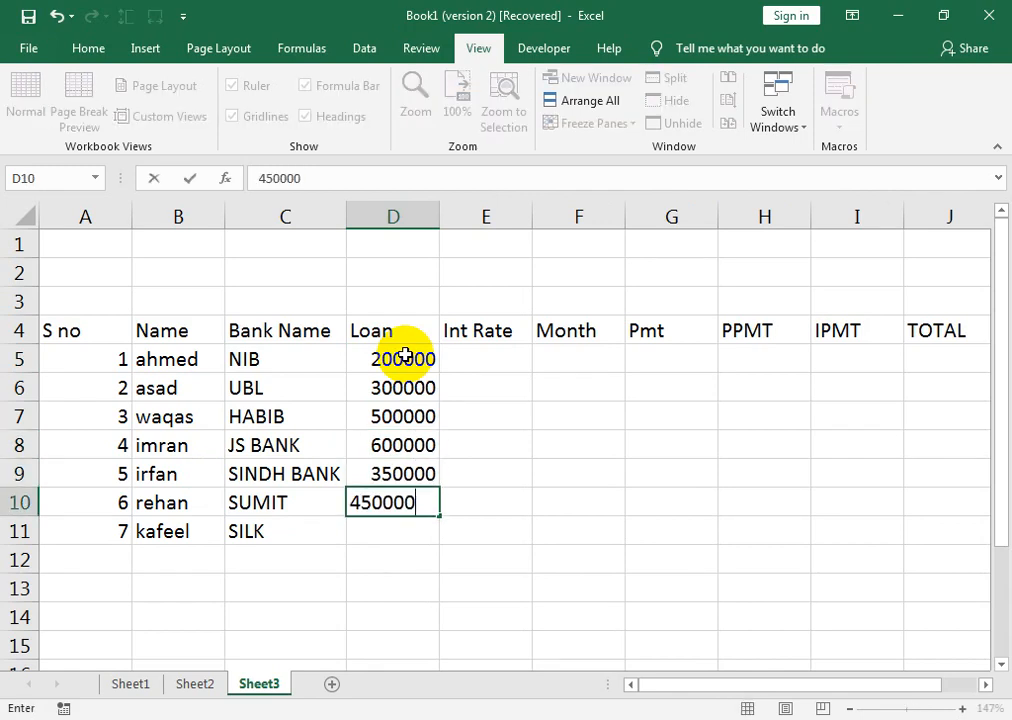
{"action": "key", "text": "Return"}
{"action": "type", "text": "500000"}
{"action": "key", "text": "Right"}
- Enter the interest rates 6% and 7% in E5 and E6
{"action": "key", "text": "Up"}
{"action": "key", "text": "Up"}
{"action": "key", "text": "Up"}
{"action": "key", "text": "Up"}
{"action": "key", "text": "Up"}
{"action": "key", "text": "Up"}
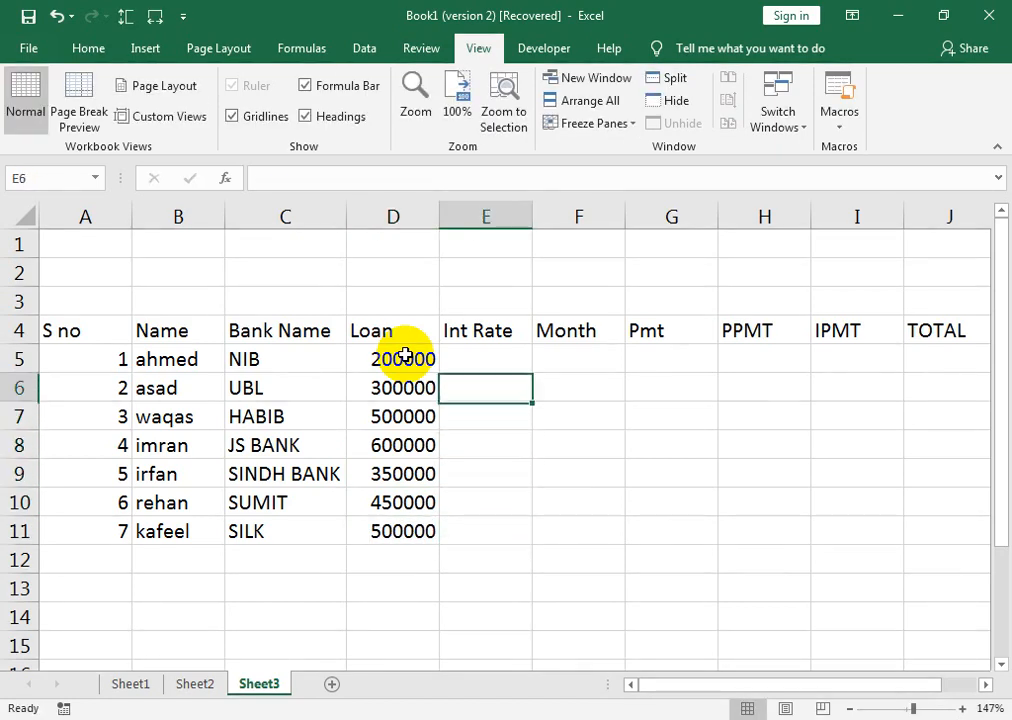
{"action": "type", "text": "5%"}
{"action": "key", "text": "Return"}
{"action": "type", "text": "7%"}
{"action": "key", "text": "Up"}
{"action": "type", "text": "6"}
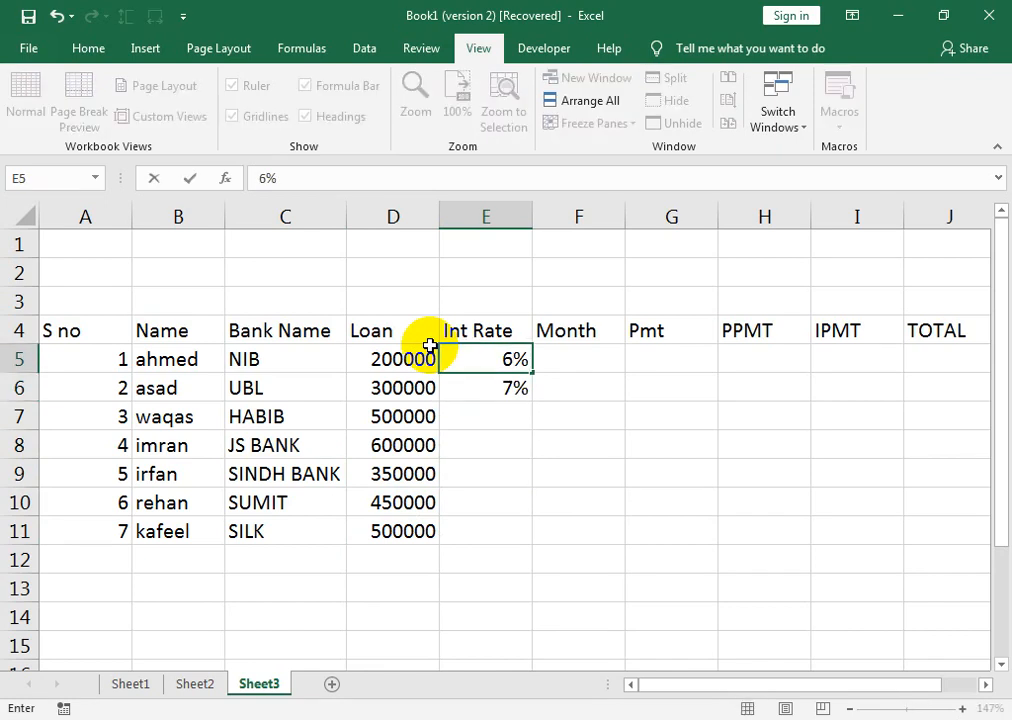
{"action": "key", "text": "Down"}
- Enter the interest rates 6% and 8% in E7 and E8
{"action": "key", "text": "Down"}
{"action": "type", "text": "6%"}
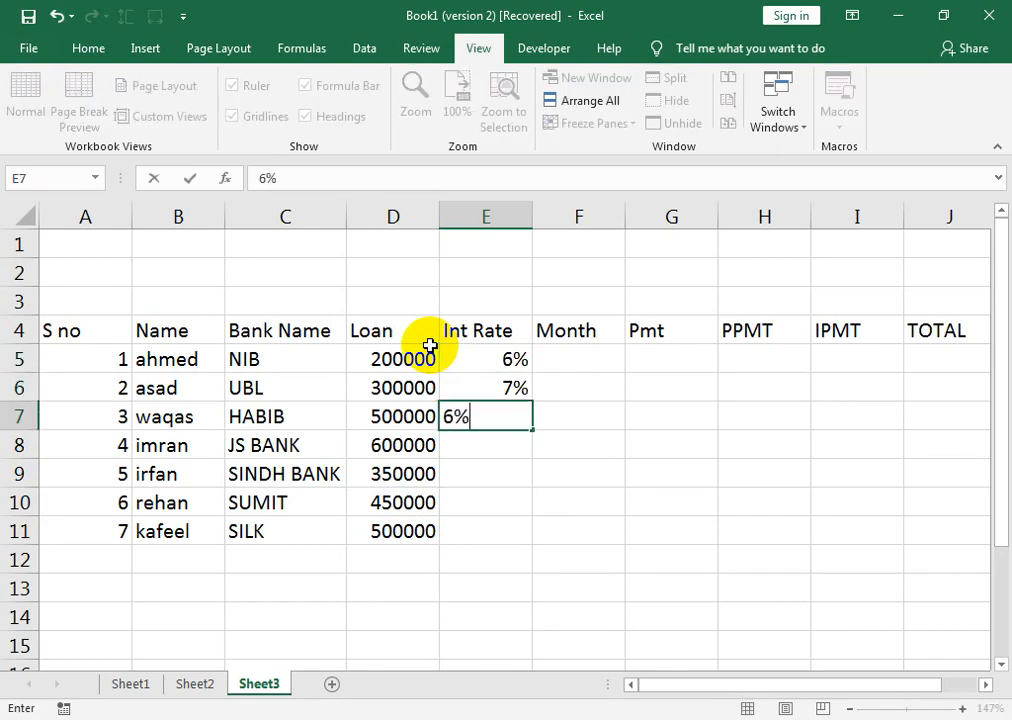
{"action": "key", "text": "Return"}
{"action": "type", "text": "8"}
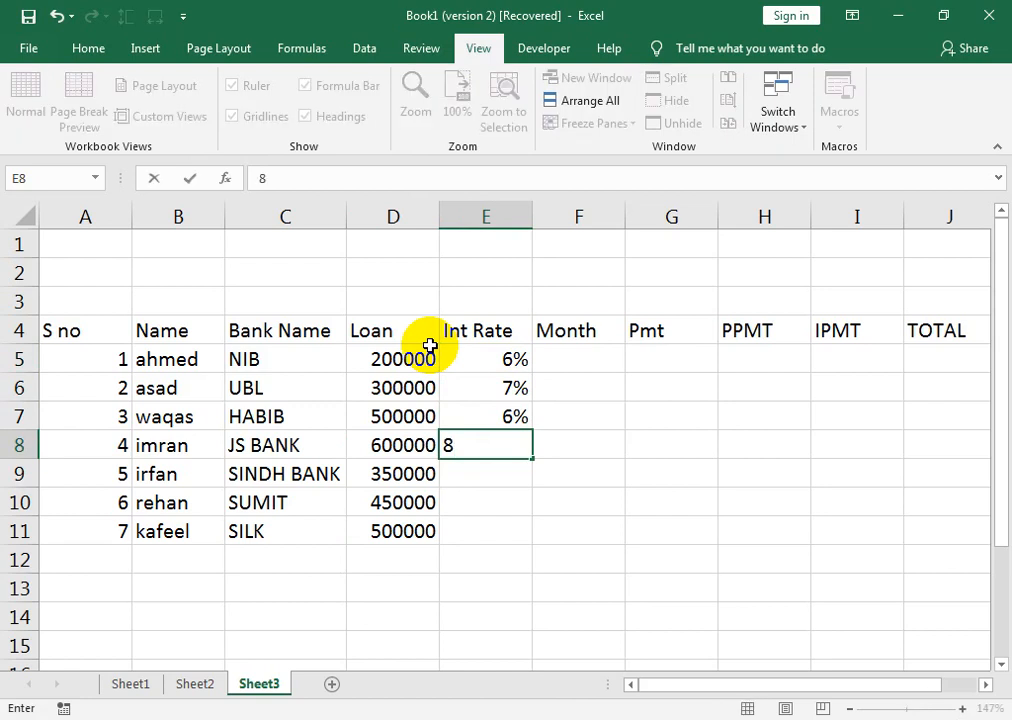
{"action": "type", "text": "%"}
{"action": "key", "text": "Return"}
- Enter the interest rates 4%, 3% and 6% in E9 to E11
{"action": "type", "text": "5"}
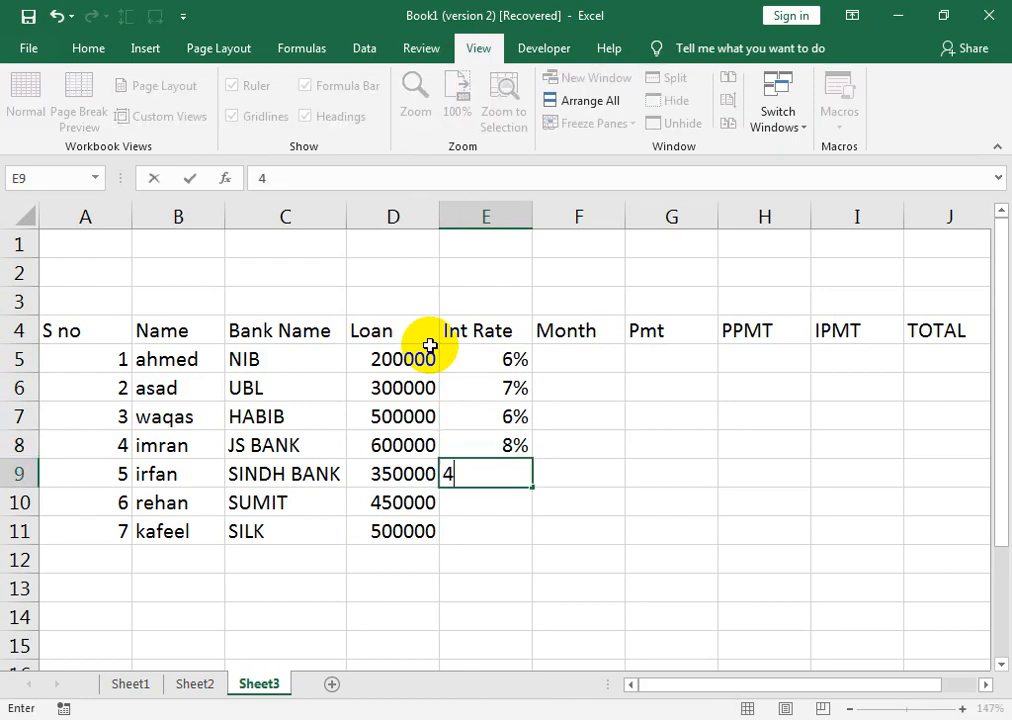
{"action": "type", "text": "%"}
{"action": "key", "text": "Return"}
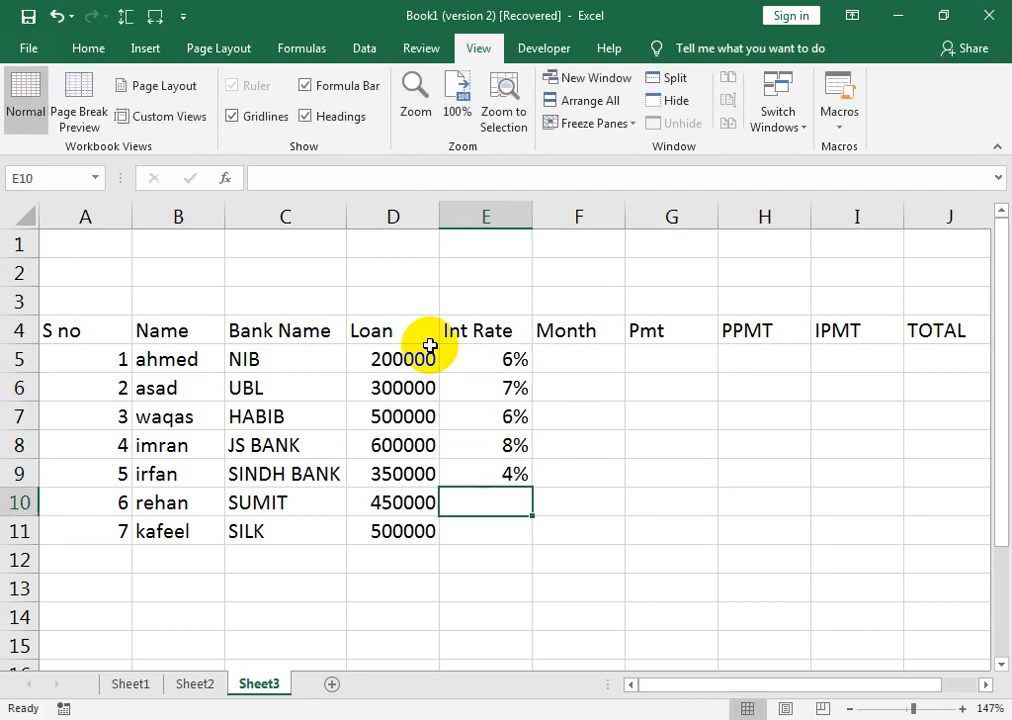
{"action": "type", "text": "3%"}
{"action": "key", "text": "Return"}
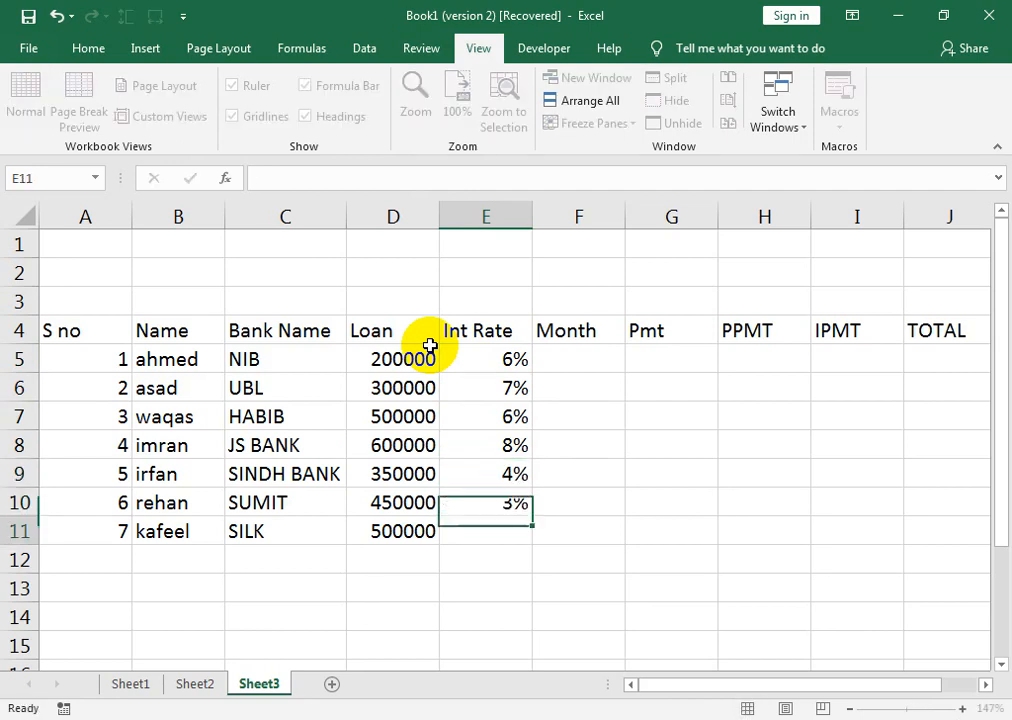
{"action": "type", "text": "6%"}
{"action": "key", "text": "Up"}
- Enter the loan terms 24, 36 and 30 months in F5 to F7
{"action": "key", "text": "Right"}
{"action": "key", "text": "Up"}
{"action": "key", "text": "Up"}
{"action": "key", "text": "Up"}
{"action": "key", "text": "Up"}
{"action": "key", "text": "Up"}
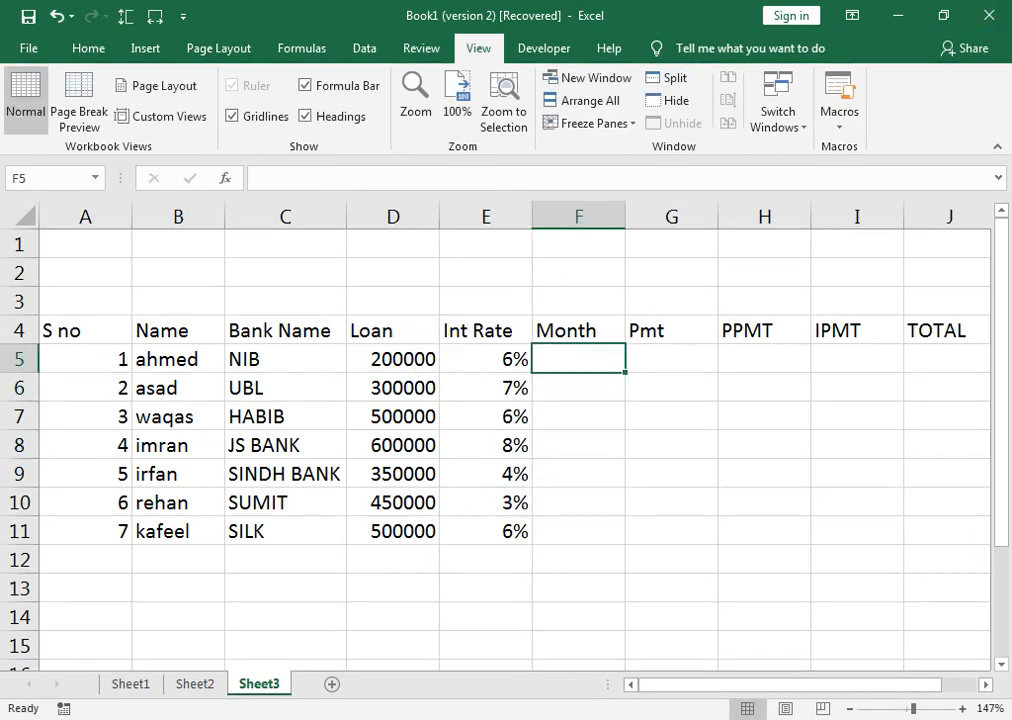
{"action": "left_click", "coordinate": [1008, 718]}
{"action": "left_click", "coordinate": [1008, 718]}
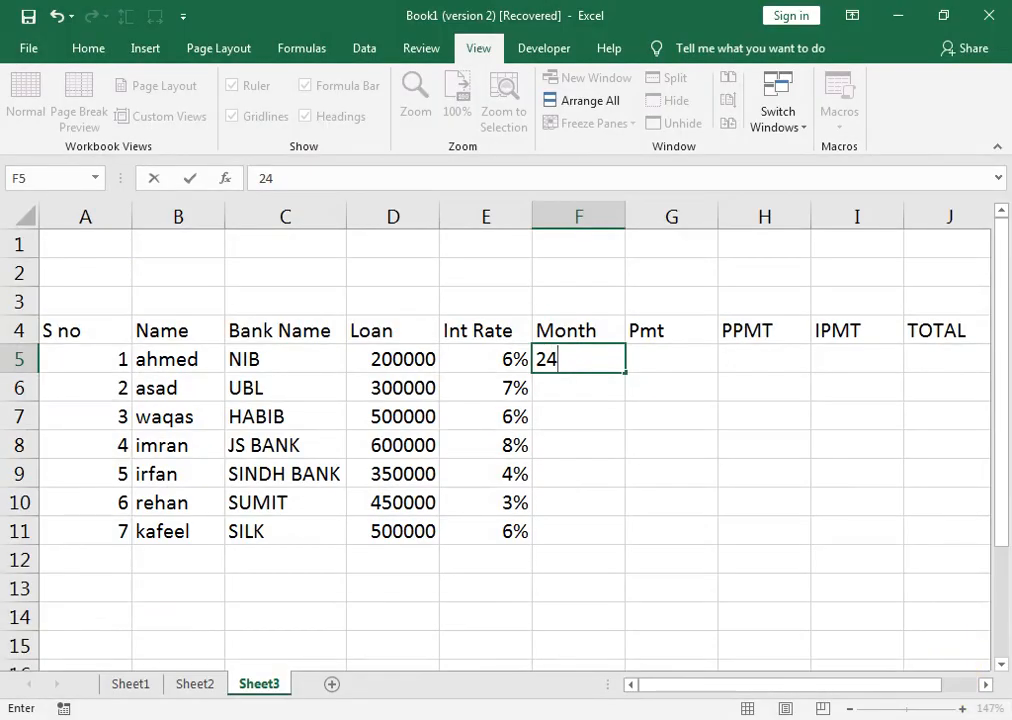
{"action": "key", "text": "Return"}
{"action": "type", "text": "36"}
{"action": "key", "text": "Return"}
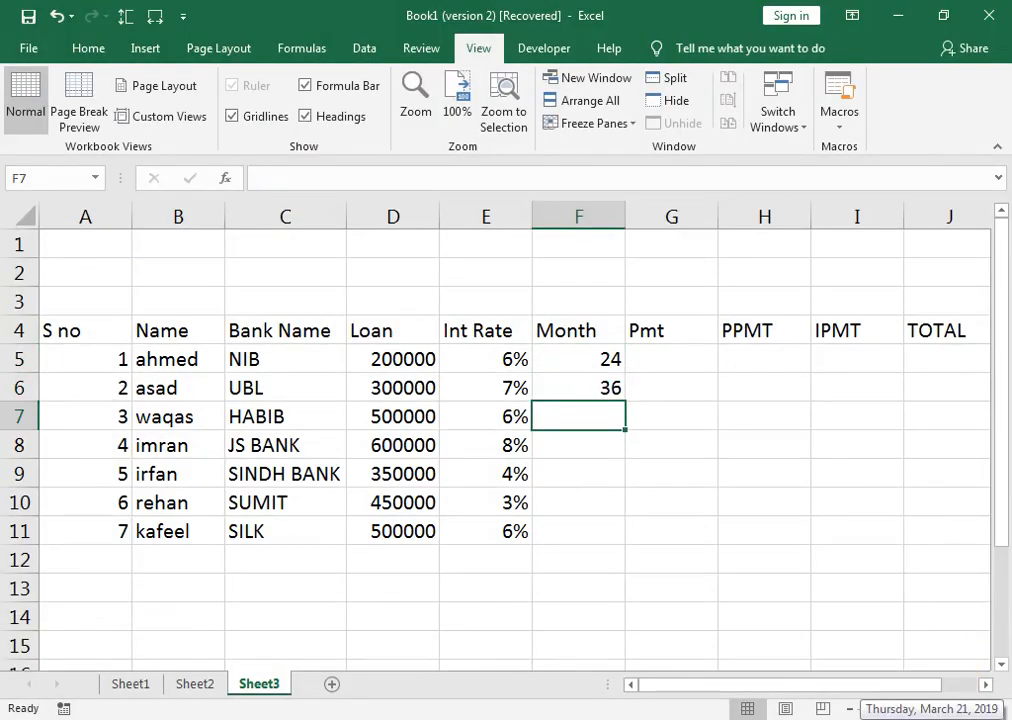
{"action": "type", "text": "30"}
{"action": "key", "text": "Return"}
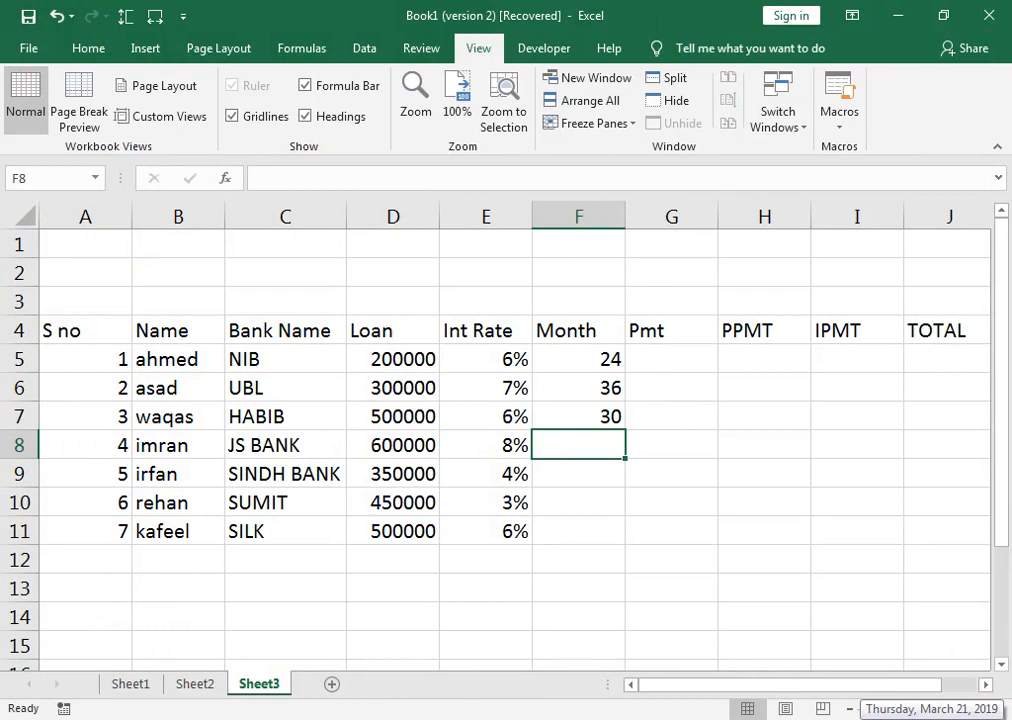
- Enter the loan terms 48, 60, 12 and 24 months in F8 to F11
{"action": "type", "text": "48"}
{"action": "key", "text": "Return"}
{"action": "type", "text": "50"}
{"action": "key", "text": "BackSpace"}
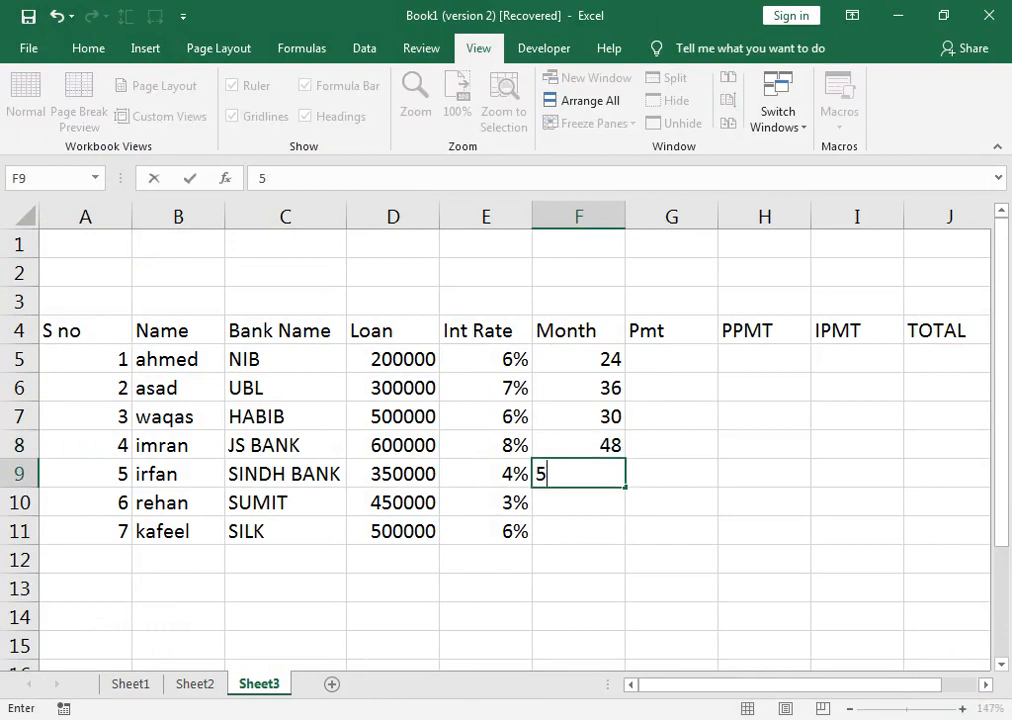
{"action": "type", "text": "60"}
{"action": "key", "text": "Return"}
{"action": "type", "text": "12"}
{"action": "key", "text": "Return"}
{"action": "type", "text": "24"}
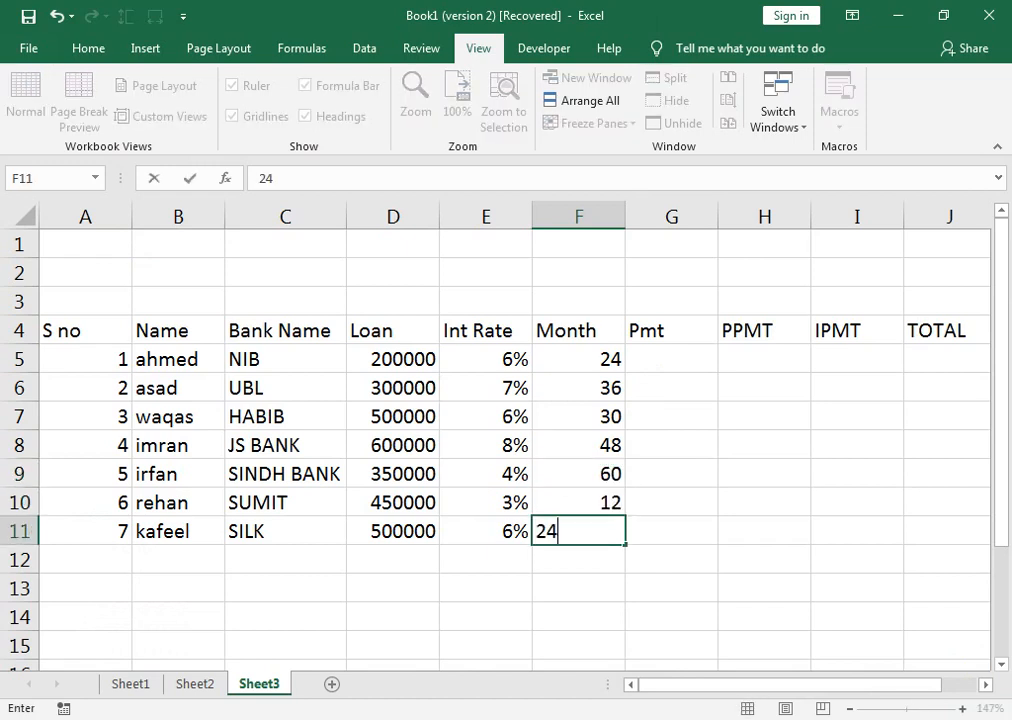
{"action": "key", "text": "Right"}
- Begin a PMT formula in G5, the first cell of the Pmt column
{"action": "key", "text": "Up"}
{"action": "key", "text": "Up"}
{"action": "key", "text": "Up"}
{"action": "key", "text": "Up"}
{"action": "key", "text": "Up"}
{"action": "key", "text": "Up"}
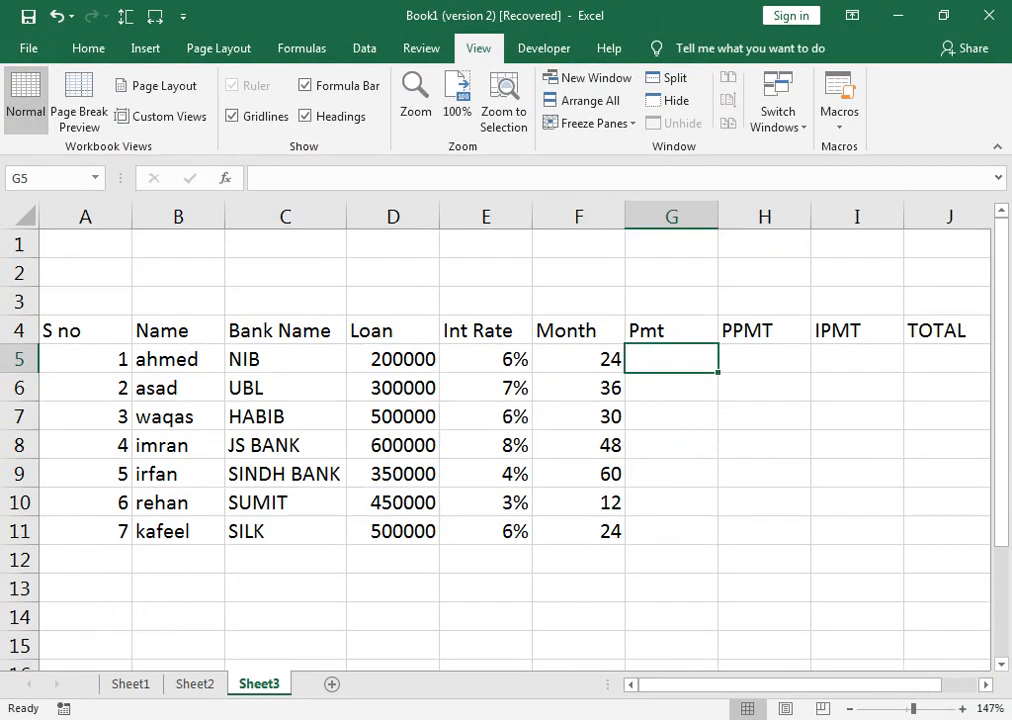
{"action": "type", "text": "="}
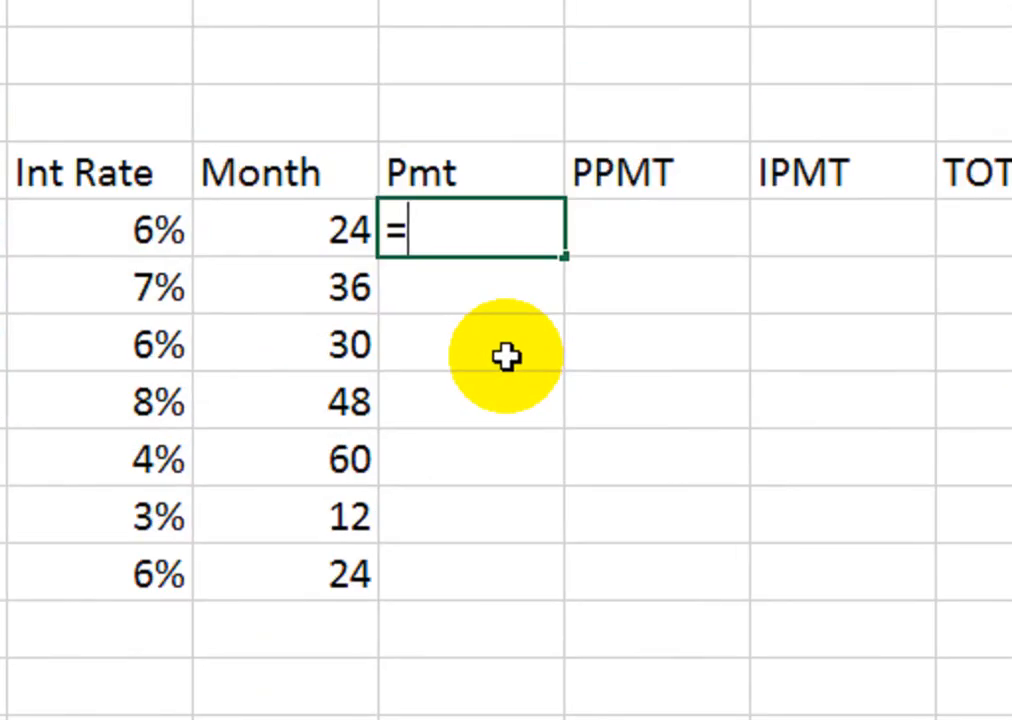
{"action": "type", "text": "PMT"}
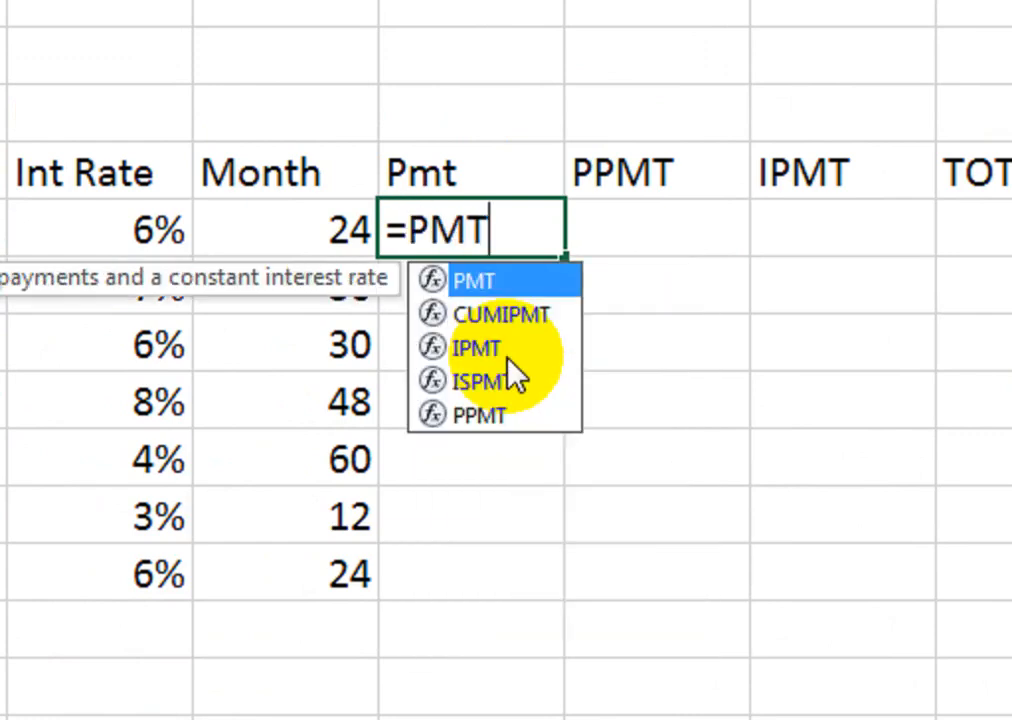
{"action": "key", "text": "BackSpace"}
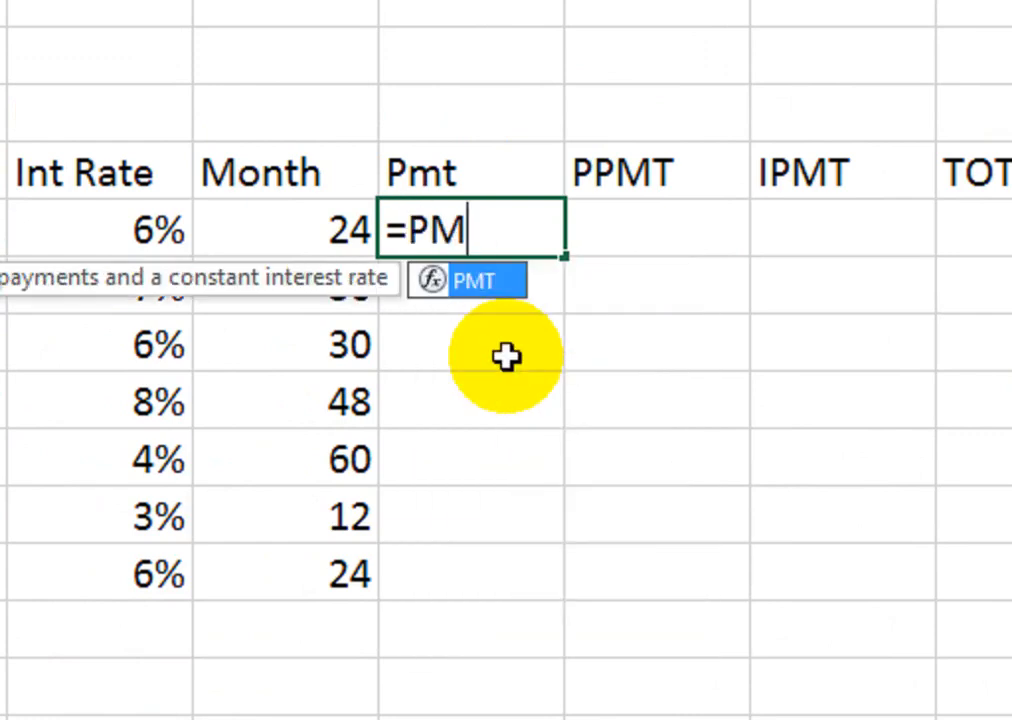
{"action": "type", "text": "T"}
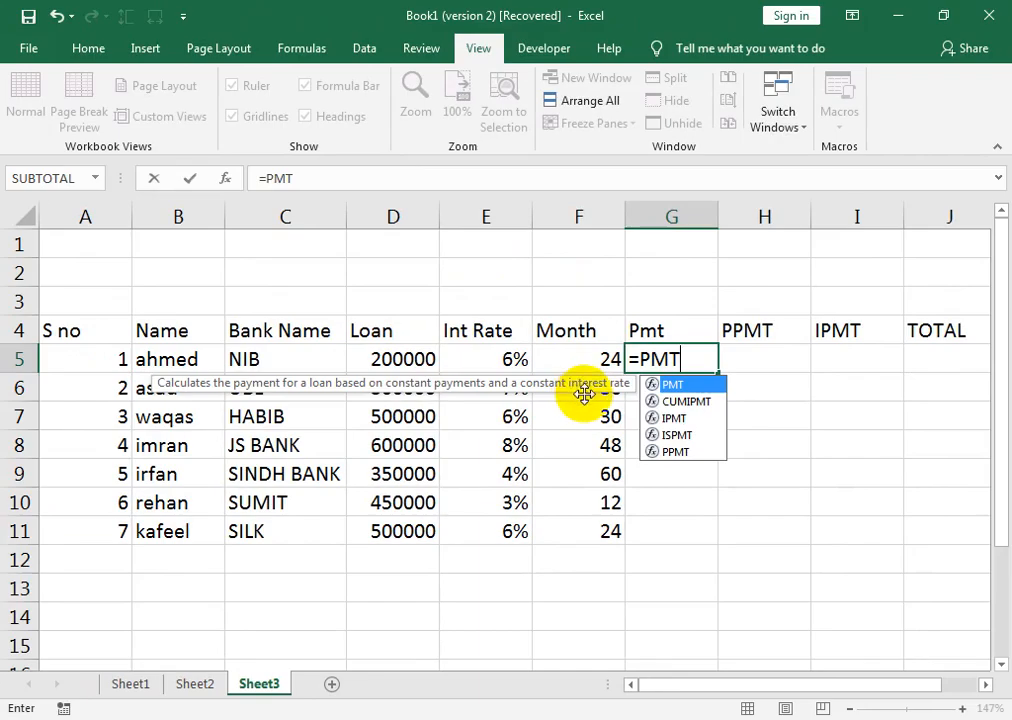
{"action": "left_click_drag", "start_coordinate": [525, 386], "coordinate": [864, 379]}
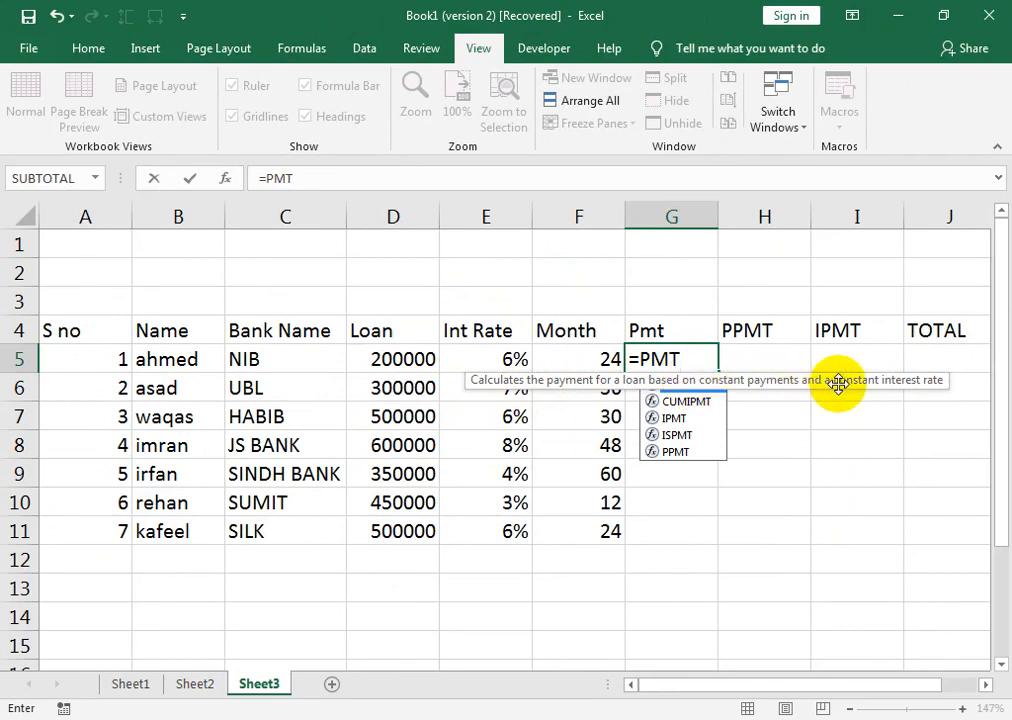
{"action": "type", "text": "("}
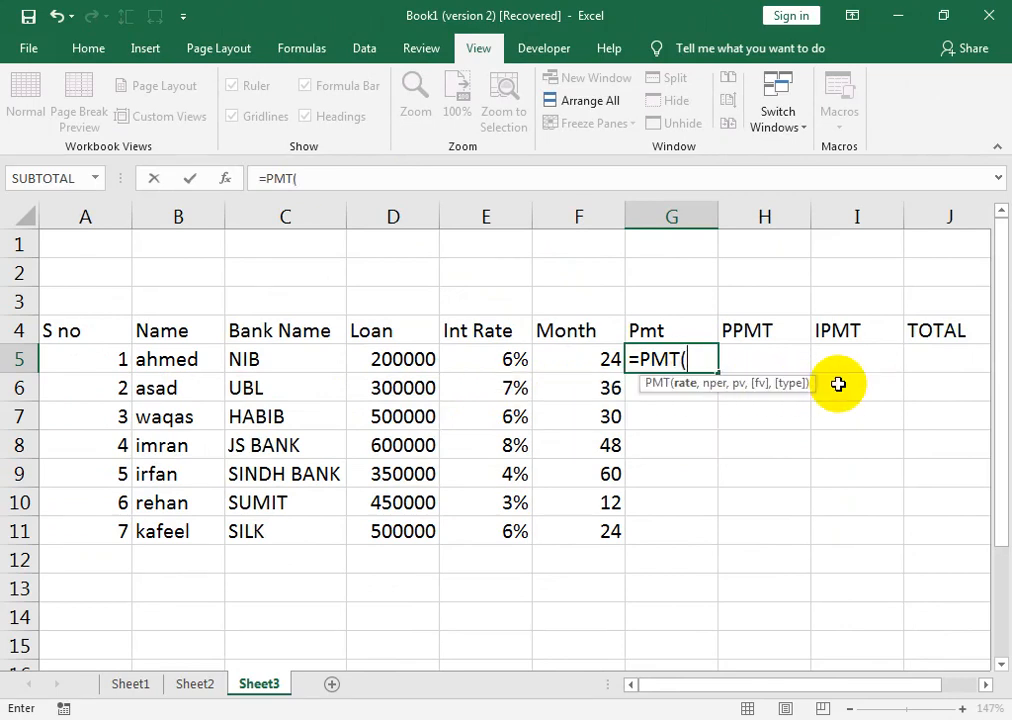
- Complete the G5 formula as =PMT(E5/12,F5,D5), using the monthly rate, the number of months and the loan amount
{"action": "key", "text": "Left"}
{"action": "key", "text": "Left"}
{"action": "type", "text": "/12,"}
{"action": "key", "text": "Left"}
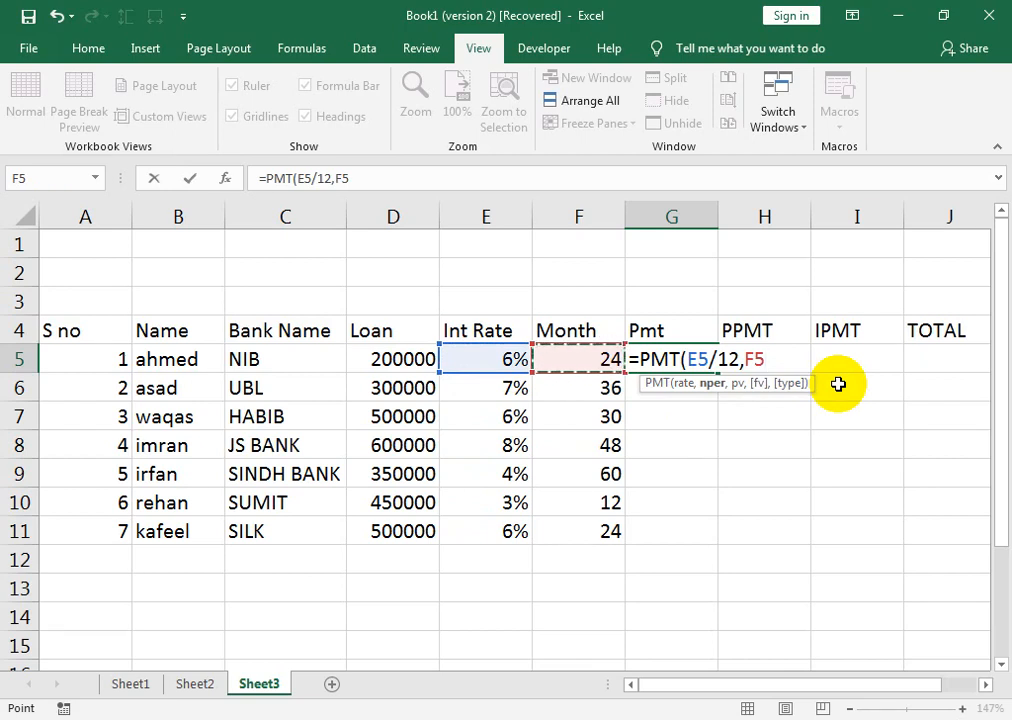
{"action": "type", "text": ","}
{"action": "key", "text": "Left"}
{"action": "key", "text": "Left"}
{"action": "key", "text": "Left"}
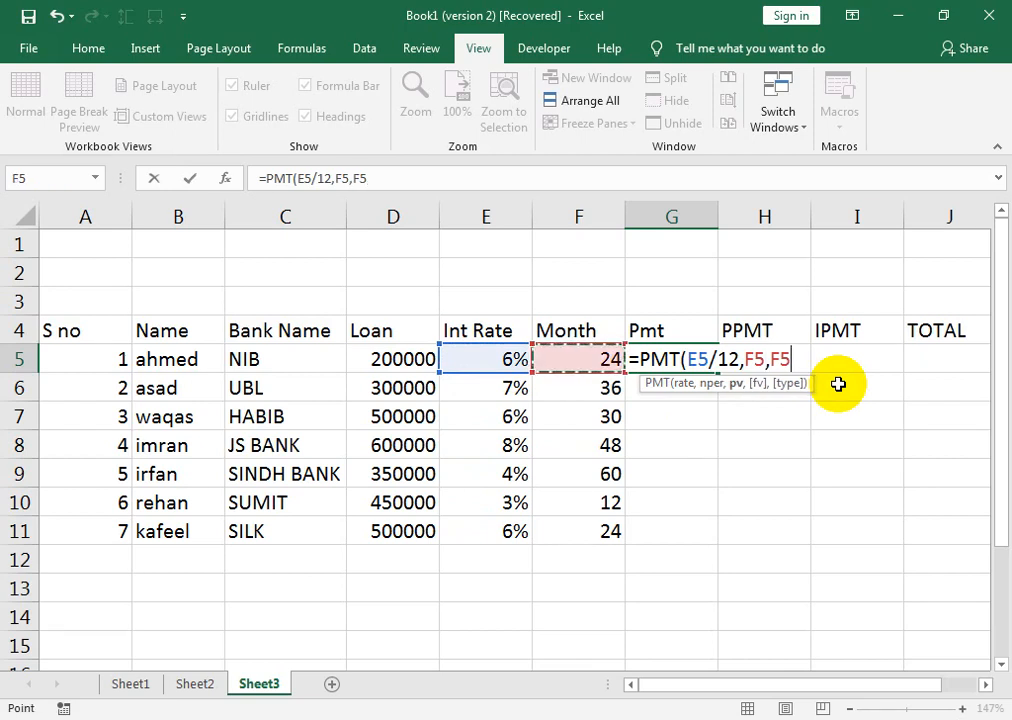
{"action": "type", "text": ")"}
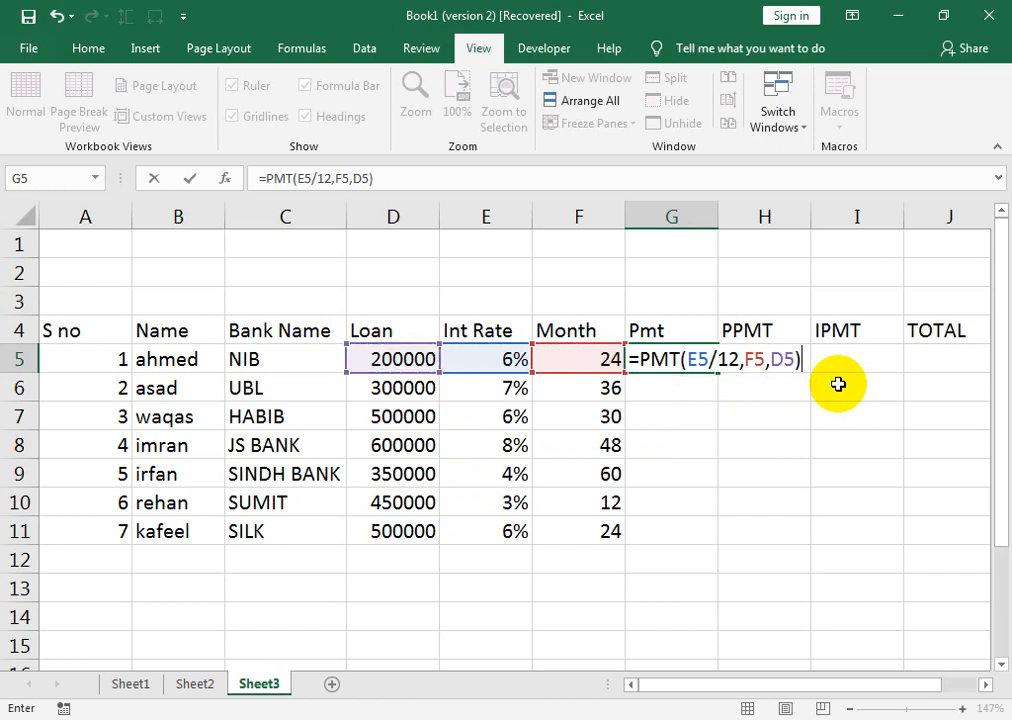
{"action": "key", "text": "Return"}
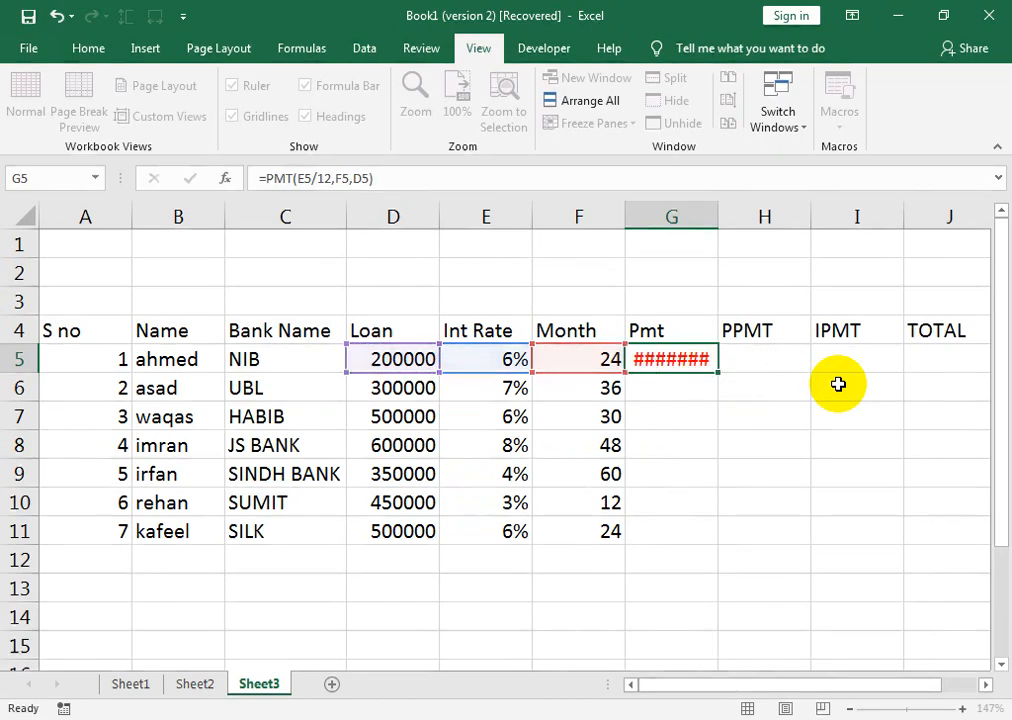
- Fill the PMT formula from G5 down to G11 and autofit the width of column G
{"action": "key", "text": "Up"}
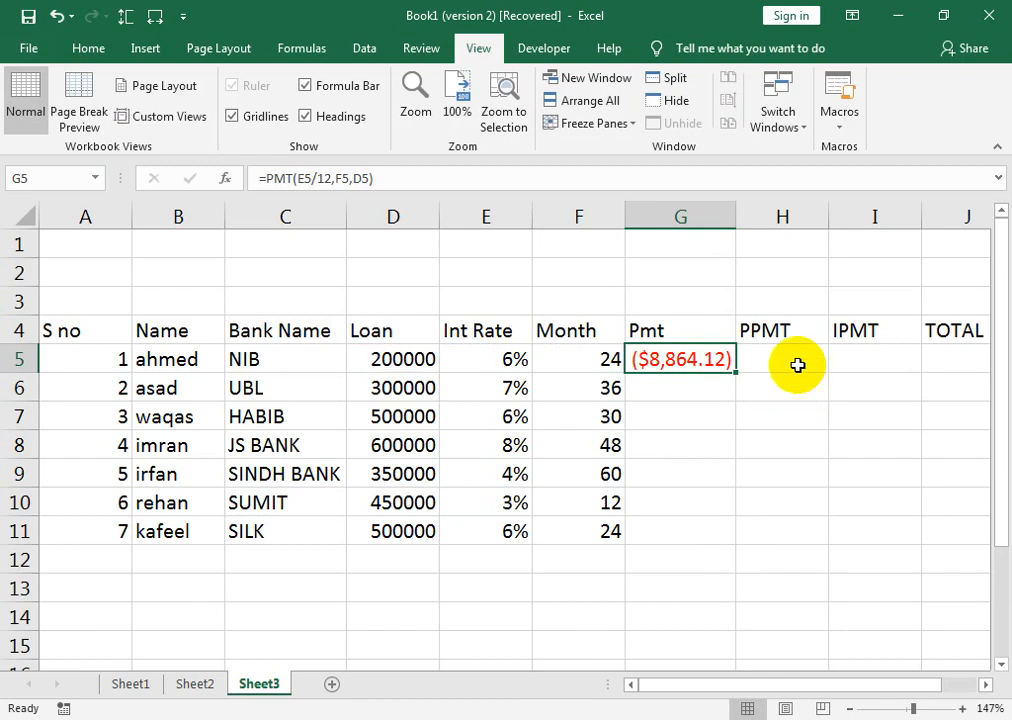
{"action": "left_click_drag", "start_coordinate": [736, 381], "coordinate": [709, 541]}
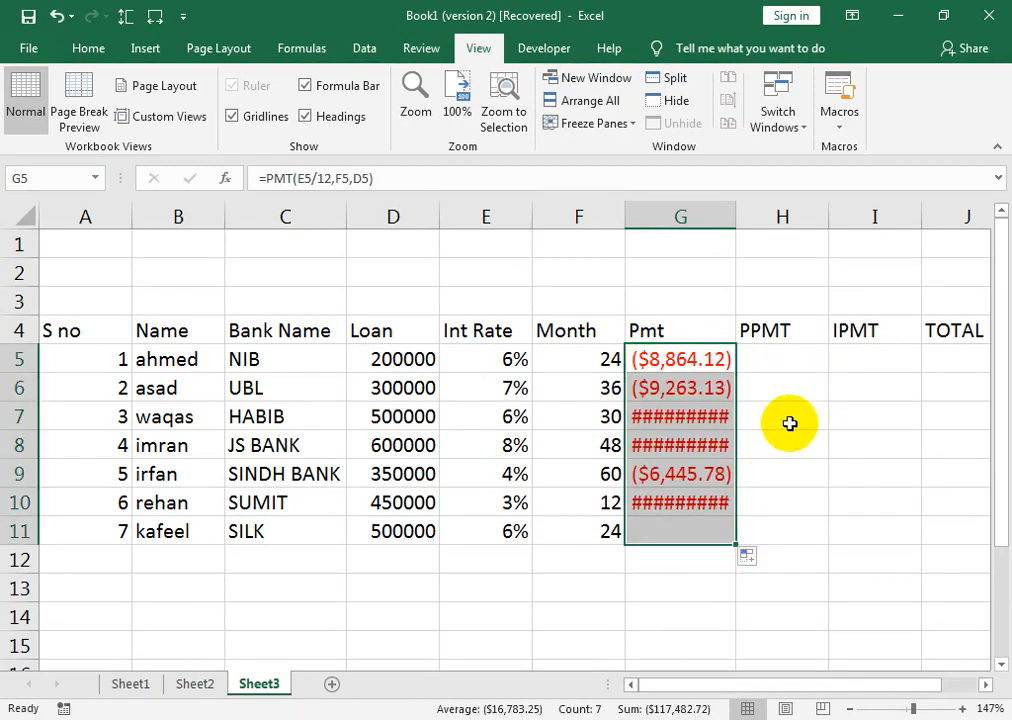
{"action": "double_click", "coordinate": [739, 214]}
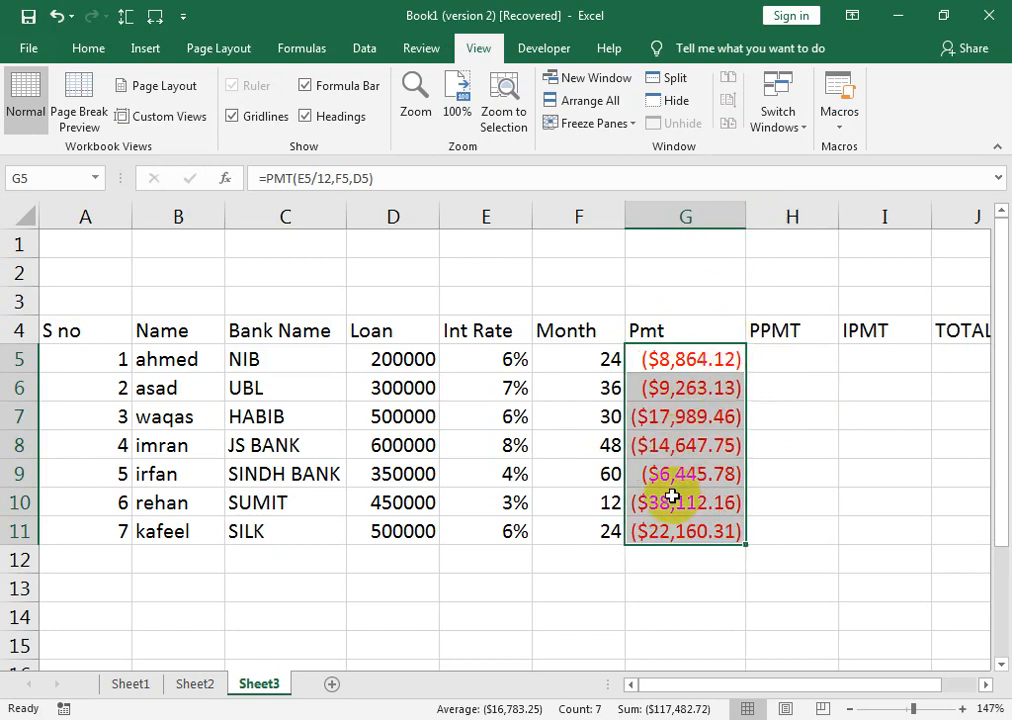
- Begin a PPMT formula in H5 with E5/12 as the rate argument
{"action": "left_click", "coordinate": [775, 369]}
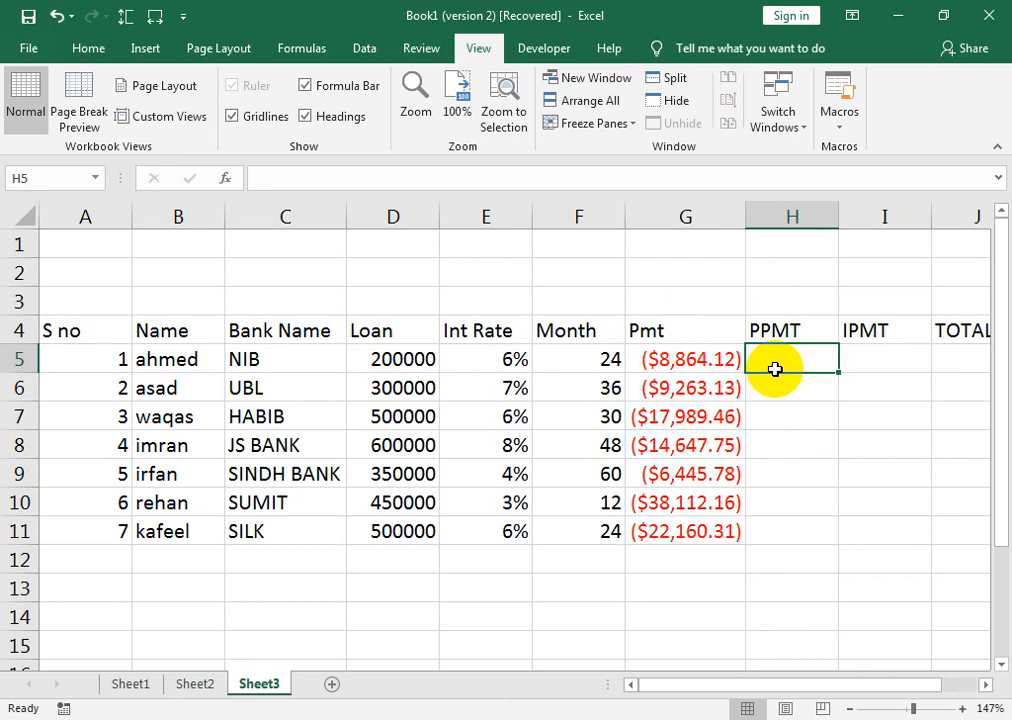
{"action": "type", "text": "=PPMT"}
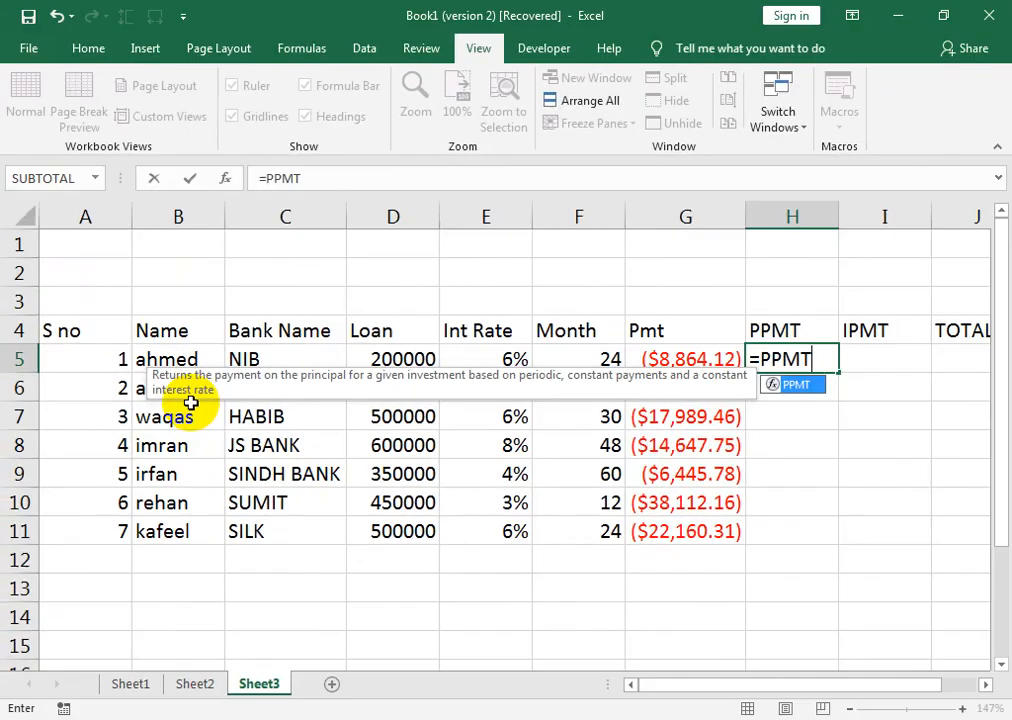
{"action": "type", "text": "("}
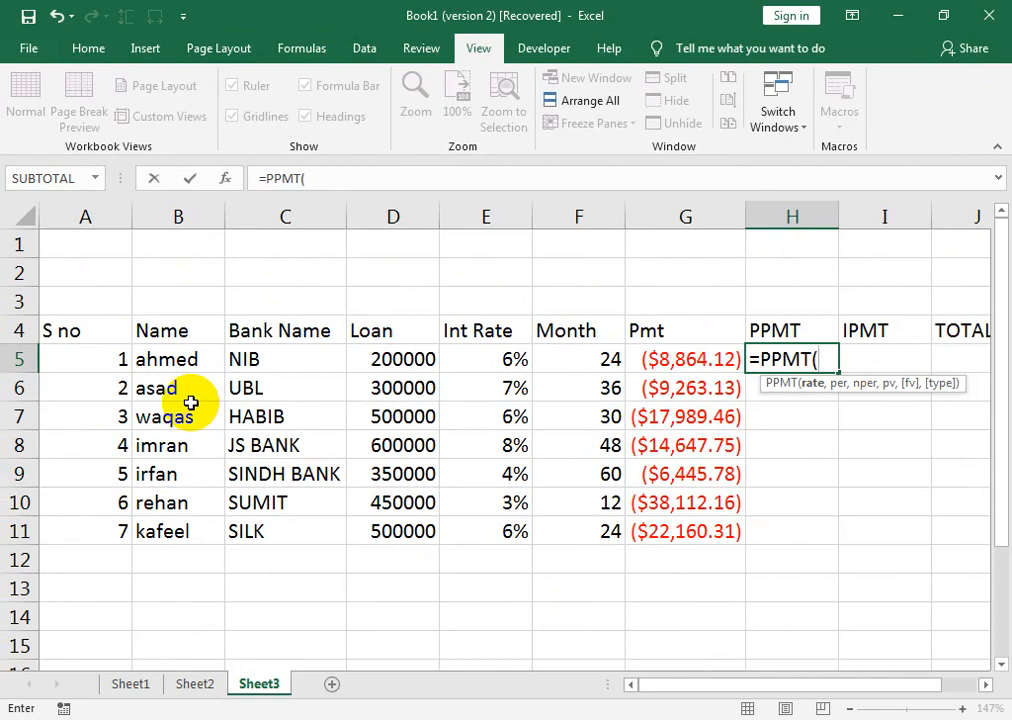
{"action": "key", "text": "Left"}
{"action": "key", "text": "Left"}
{"action": "key", "text": "Left"}
{"action": "type", "text": "/12,"}
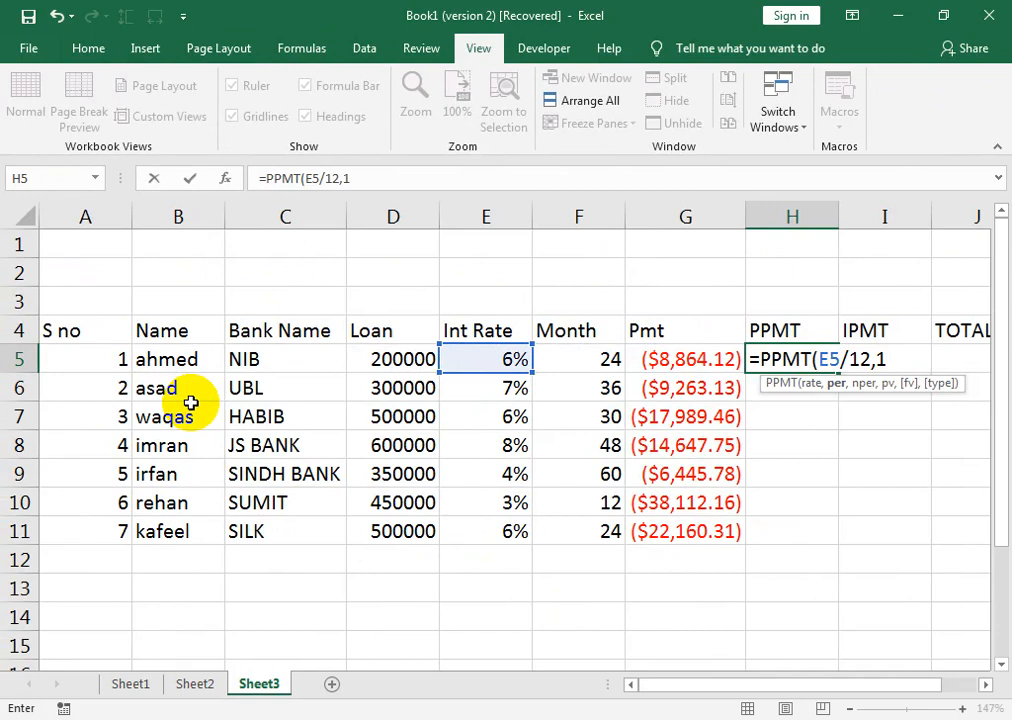
- Complete the H5 formula as =PPMT(E5/12,1,F5,D5), with period 1, the months and the loan amount
{"action": "type", "text": "1,"}
{"action": "key", "text": "Left"}
{"action": "key", "text": "Left"}
{"action": "type", "text": ","}
{"action": "key", "text": "Left"}
{"action": "key", "text": "Left"}
{"action": "key", "text": "Left"}
{"action": "key", "text": "Left"}
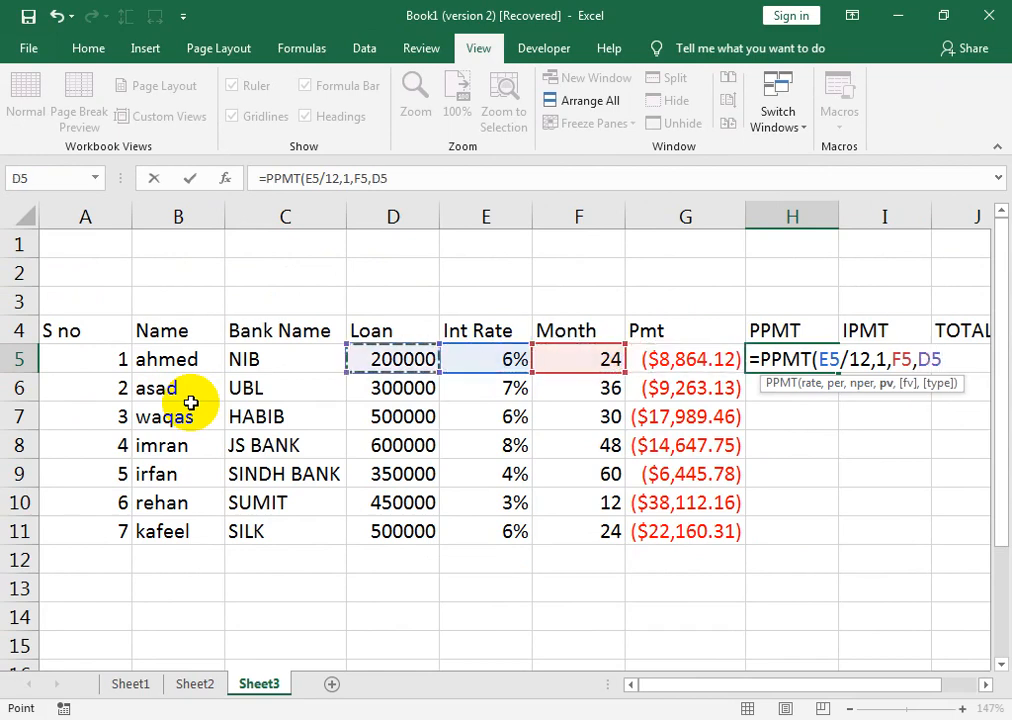
{"action": "type", "text": ")"}
{"action": "key", "text": "Return"}
- Fill the PPMT formula from H5 down to H11 and autofit the width of column H
{"action": "key", "text": "Up"}
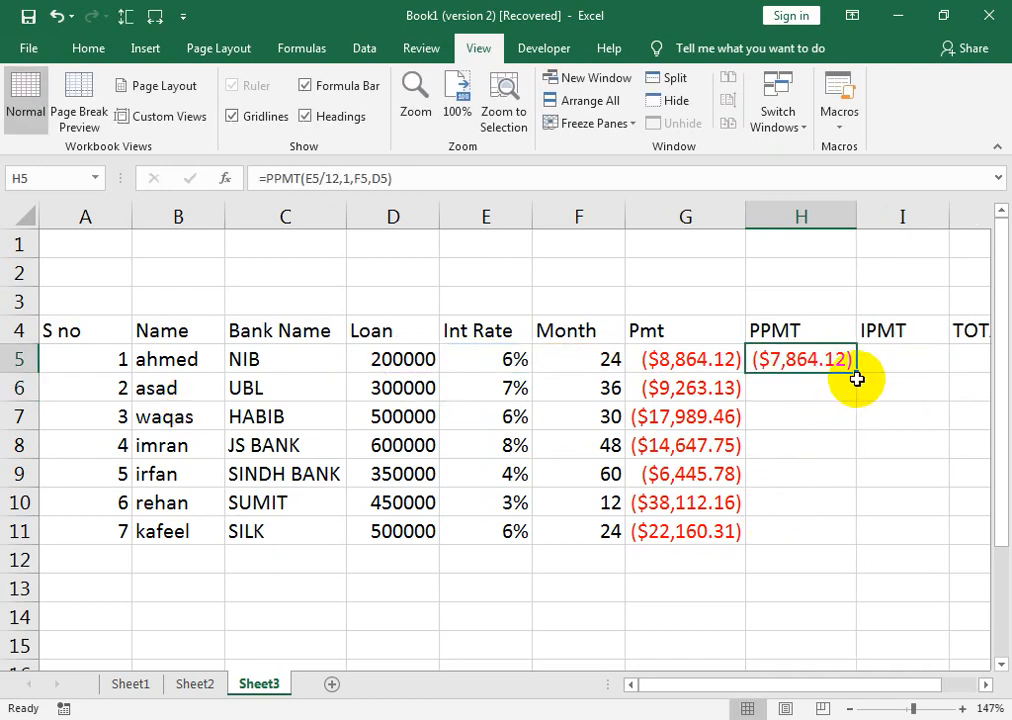
{"action": "left_click_drag", "start_coordinate": [858, 368], "coordinate": [840, 535]}
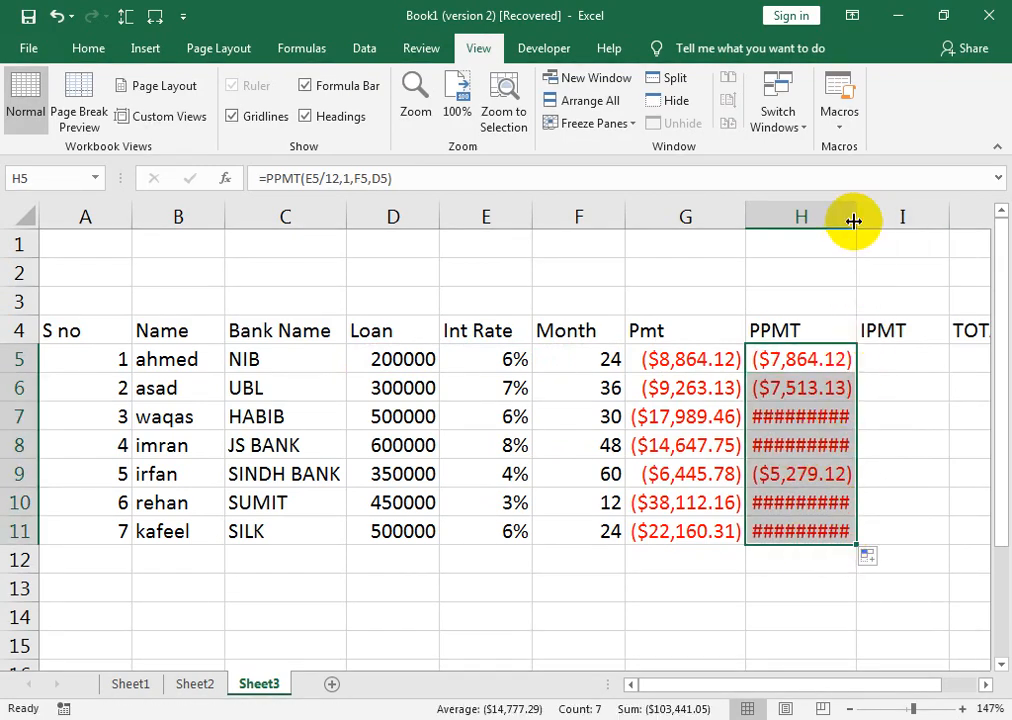
{"action": "double_click", "coordinate": [856, 215]}
- Begin an IPMT formula in I5 with E5/12 as the rate argument
{"action": "left_click", "coordinate": [899, 355]}
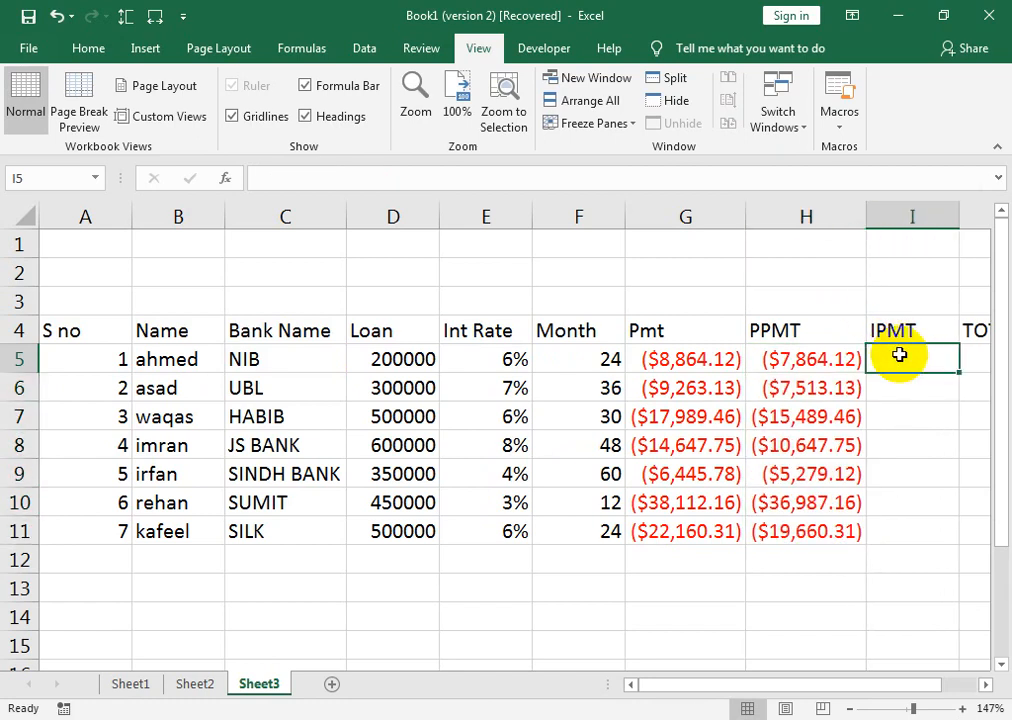
{"action": "type", "text": "=I"}
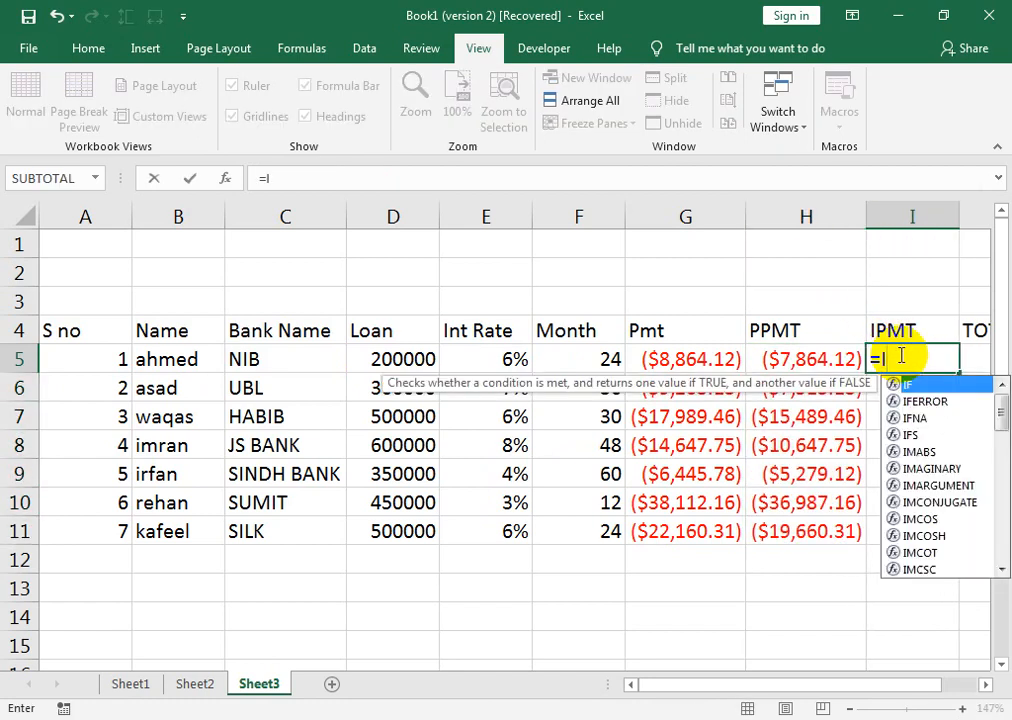
{"action": "type", "text": "PMT"}
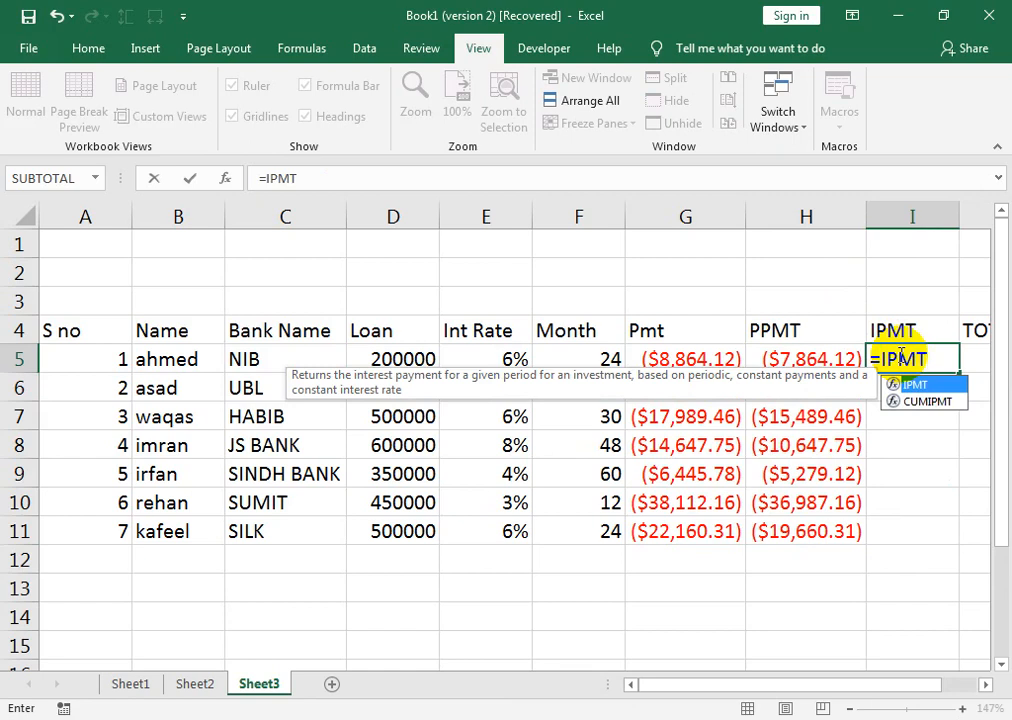
{"action": "type", "text": "("}
{"action": "key", "text": "Left"}
{"action": "key", "text": "Left"}
{"action": "key", "text": "Left"}
{"action": "key", "text": "Left"}
{"action": "type", "text": "/12,"}
{"action": "key", "text": "Left"}
{"action": "key", "text": "Left"}
{"action": "key", "text": "Left"}
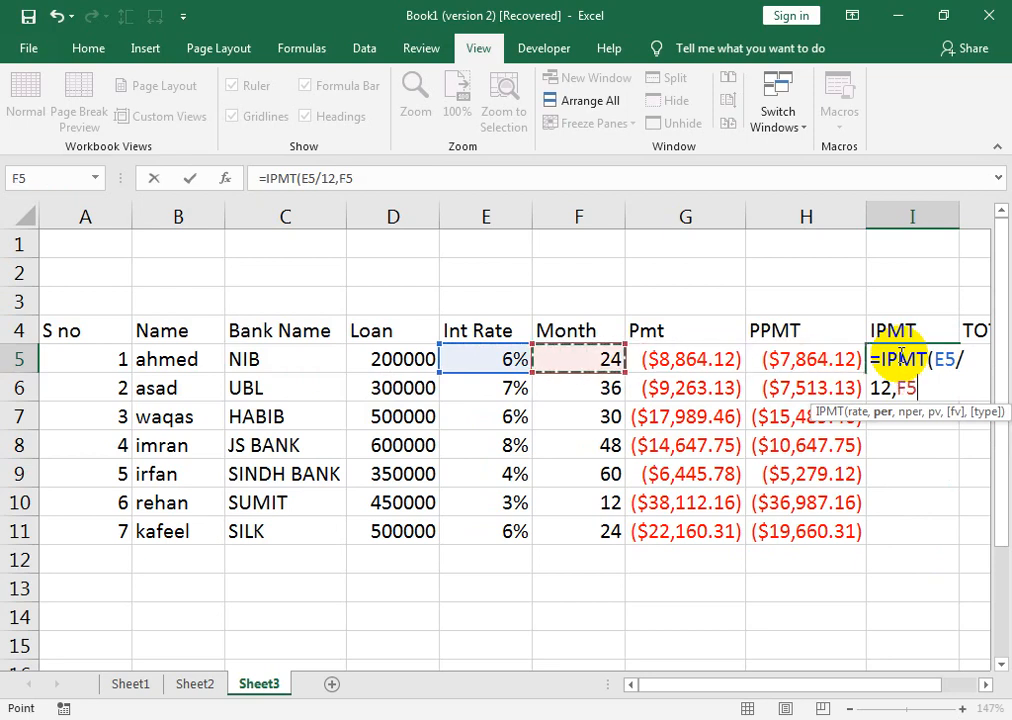
{"action": "key", "text": "BackSpace"}
{"action": "key", "text": "BackSpace"}
{"action": "key", "text": "BackSpace"}
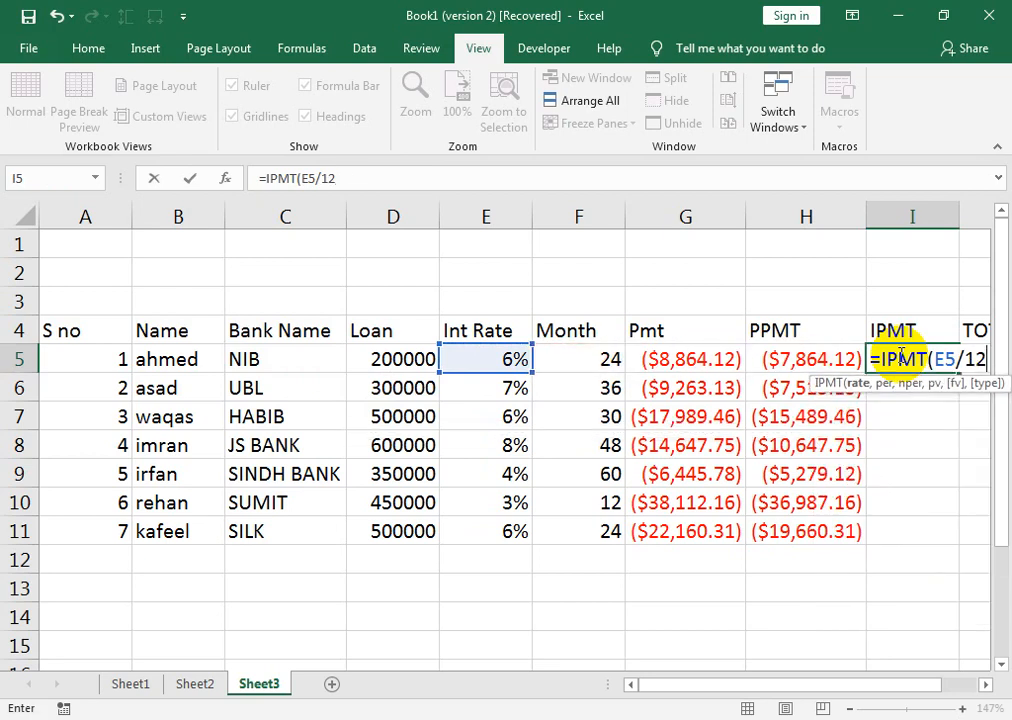
{"action": "type", "text": ","}
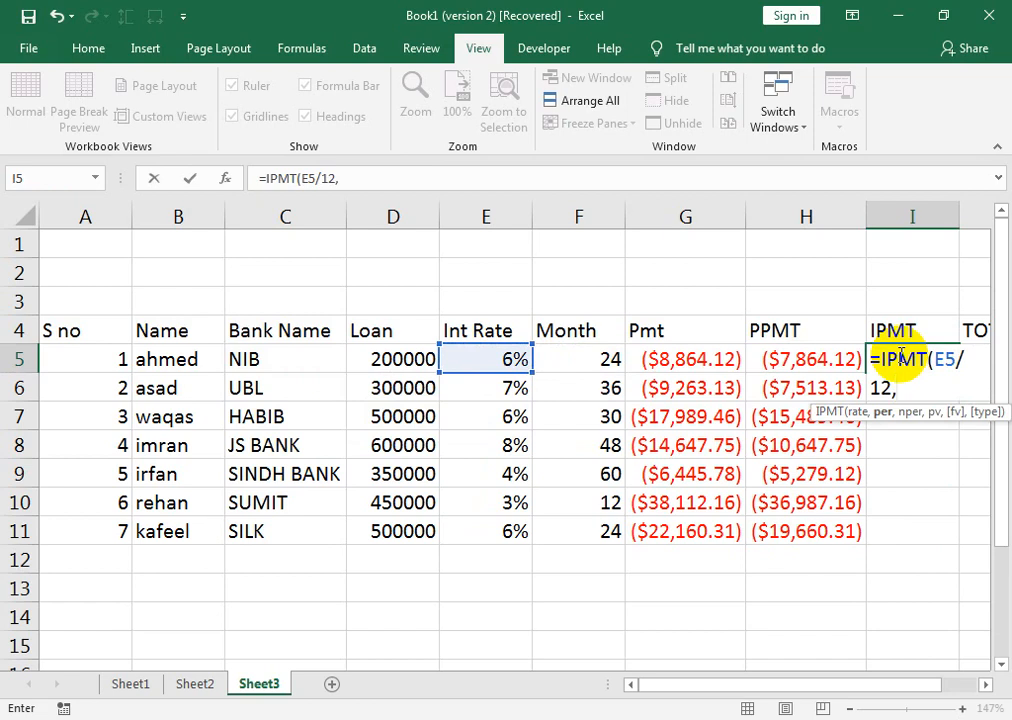
- Complete the I5 formula as =IPMT(E5/12,1,F5,D5), with period 1, the months and the loan amount
{"action": "type", "text": "1,"}
{"action": "key", "text": "Left"}
{"action": "key", "text": "Left"}
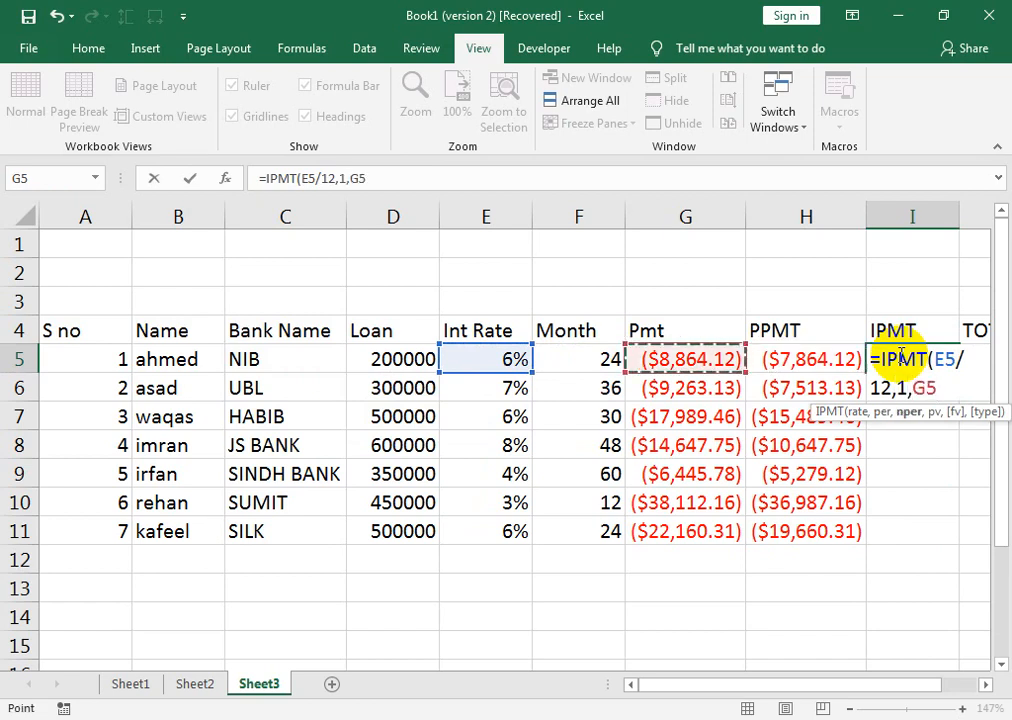
{"action": "key", "text": "Left"}
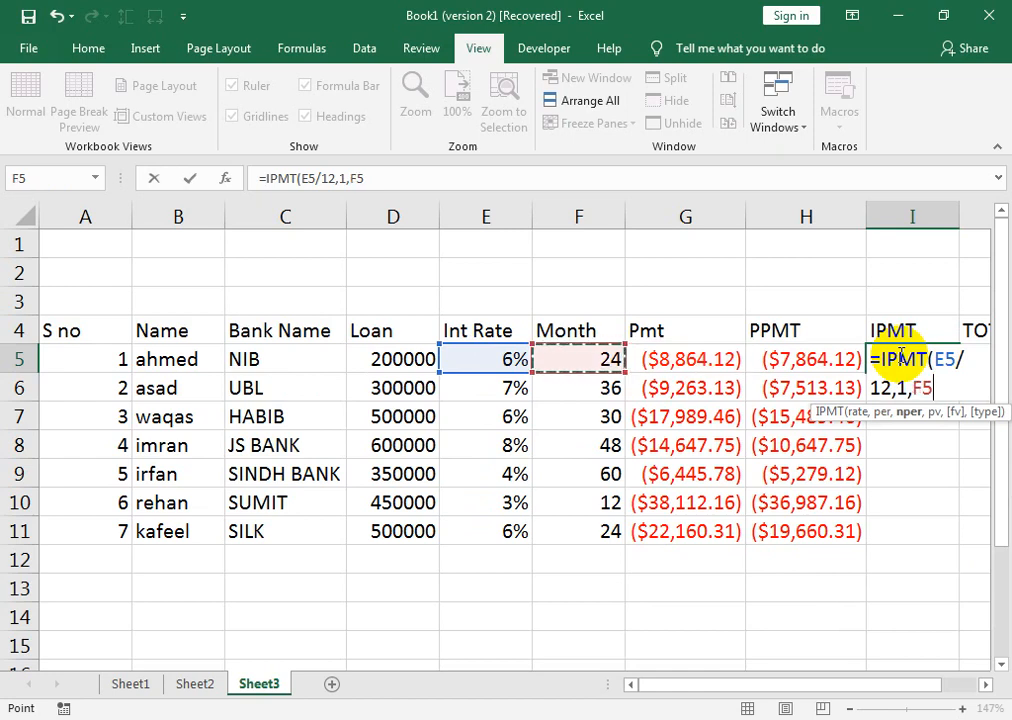
{"action": "type", "text": ","}
{"action": "key", "text": "Left"}
{"action": "key", "text": "Left"}
{"action": "key", "text": "Left"}
{"action": "key", "text": "Left"}
{"action": "key", "text": "Left"}
{"action": "type", "text": ","}
{"action": "key", "text": "BackSpace"}
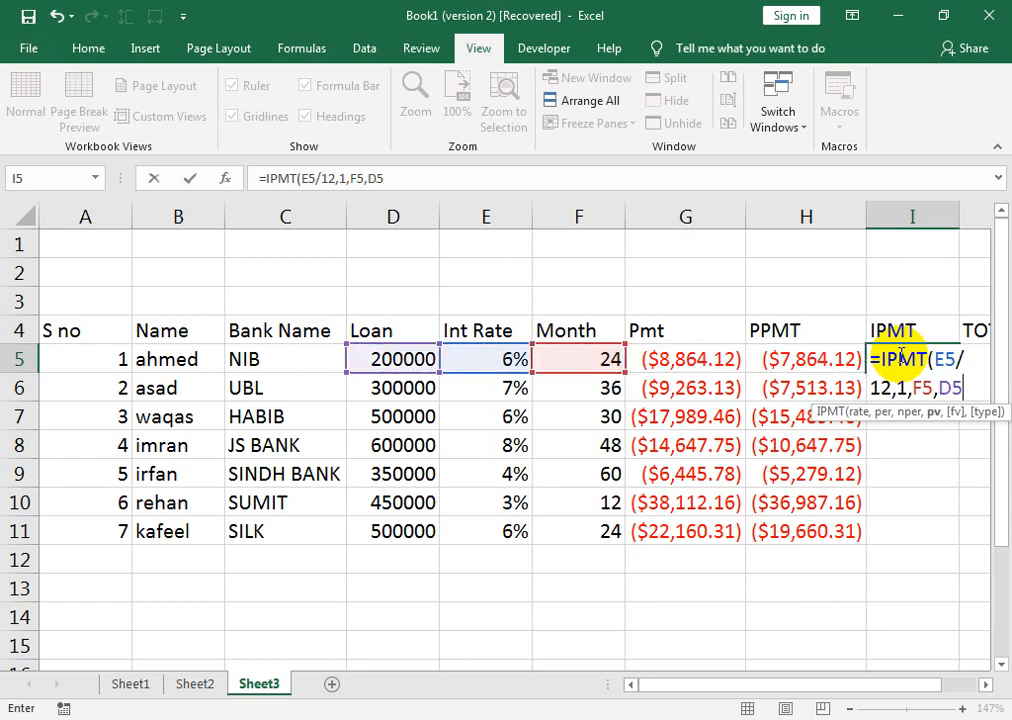
{"action": "type", "text": ")"}
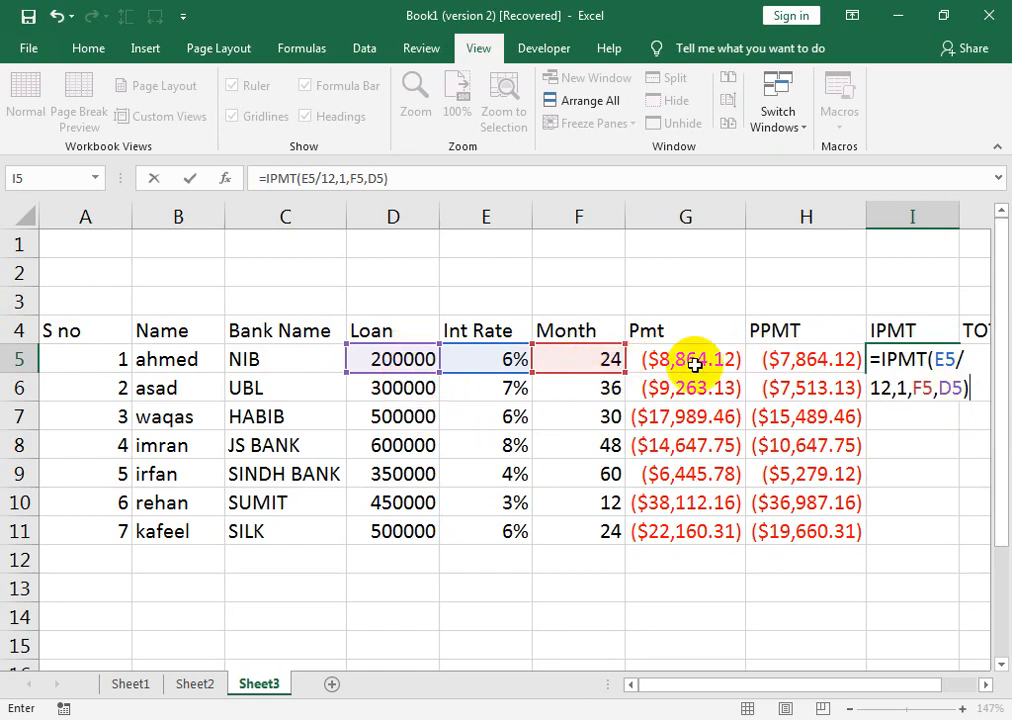
{"action": "key", "text": "Return"}
- Fill the IPMT formula from I5 down to I11
{"action": "left_click", "coordinate": [940, 355]}
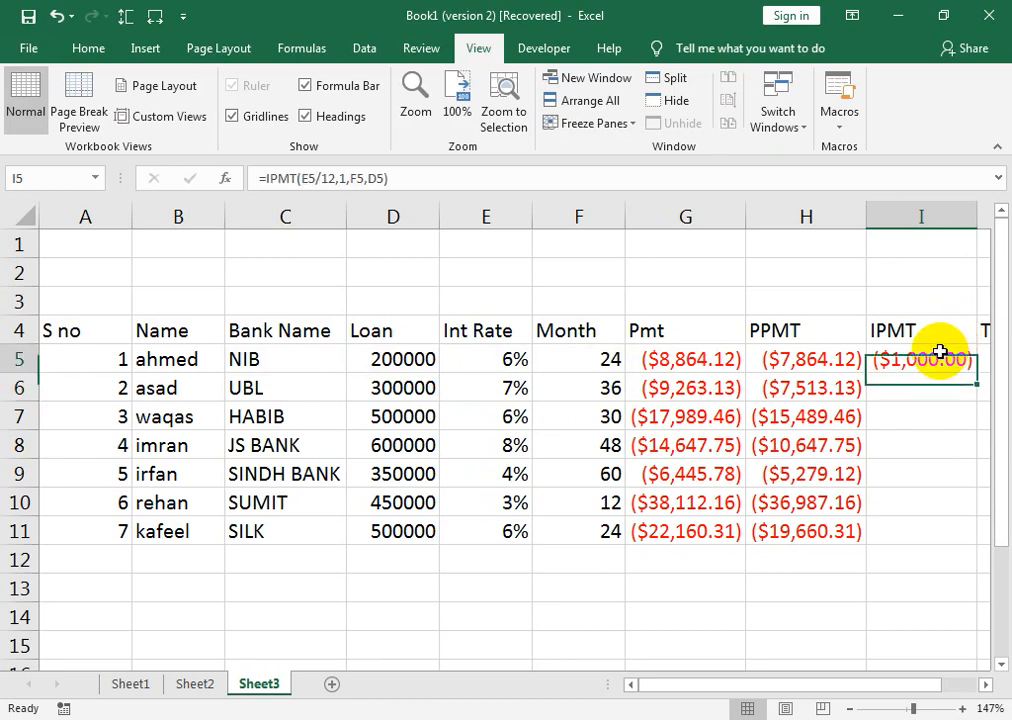
{"action": "left_click_drag", "start_coordinate": [972, 372], "coordinate": [935, 545]}
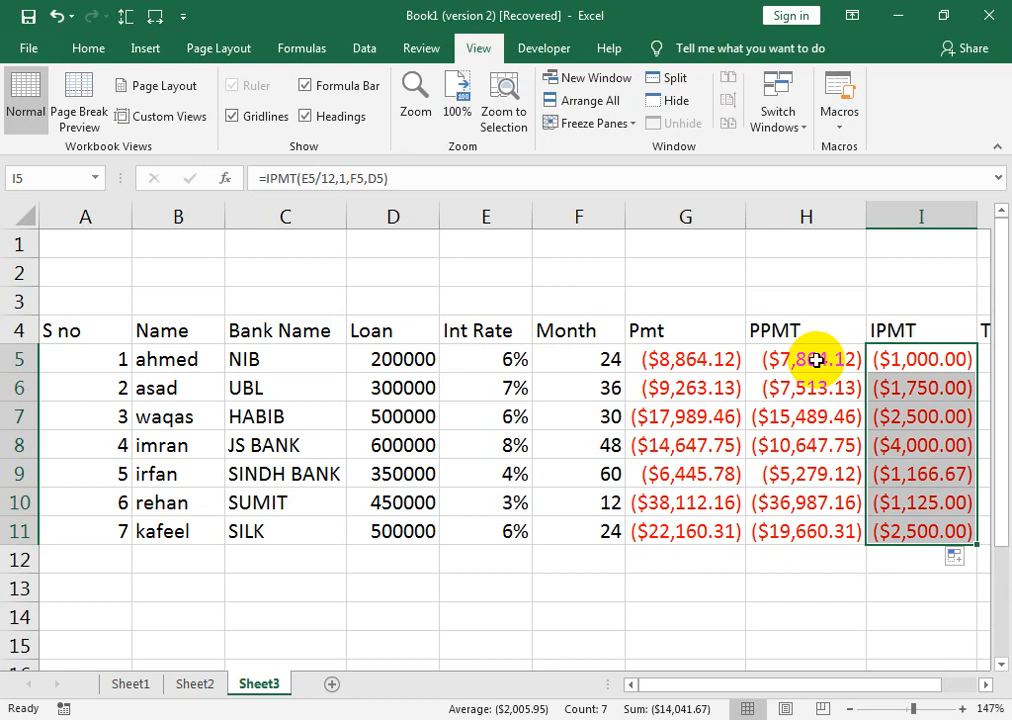
- Examine the Pmt, PPMT and IPMT formulas in row 5 for the first borrower
{"action": "key", "text": "Right"}
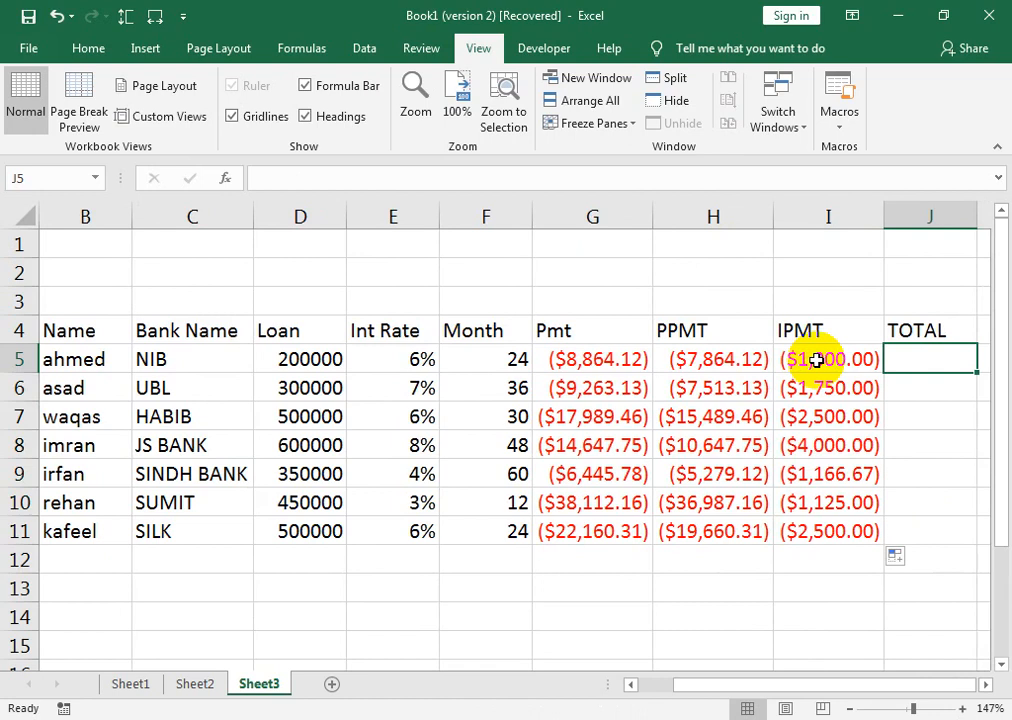
{"action": "key", "text": "Left"}
{"action": "key", "text": "Left"}
{"action": "key", "text": "Left"}
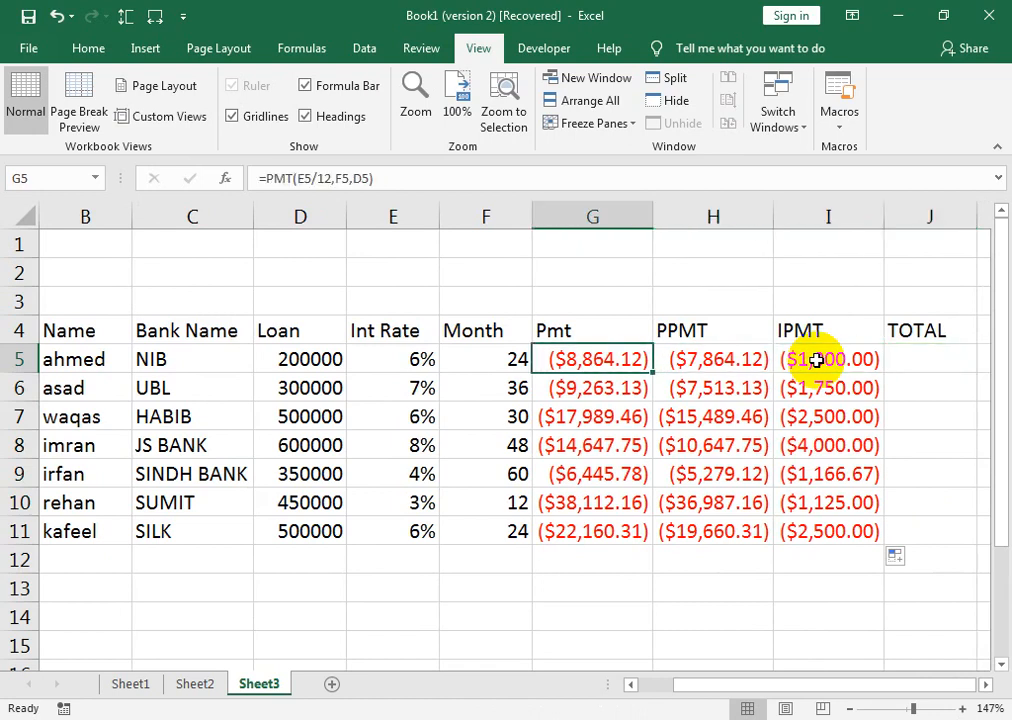
{"action": "key", "text": "Right"}
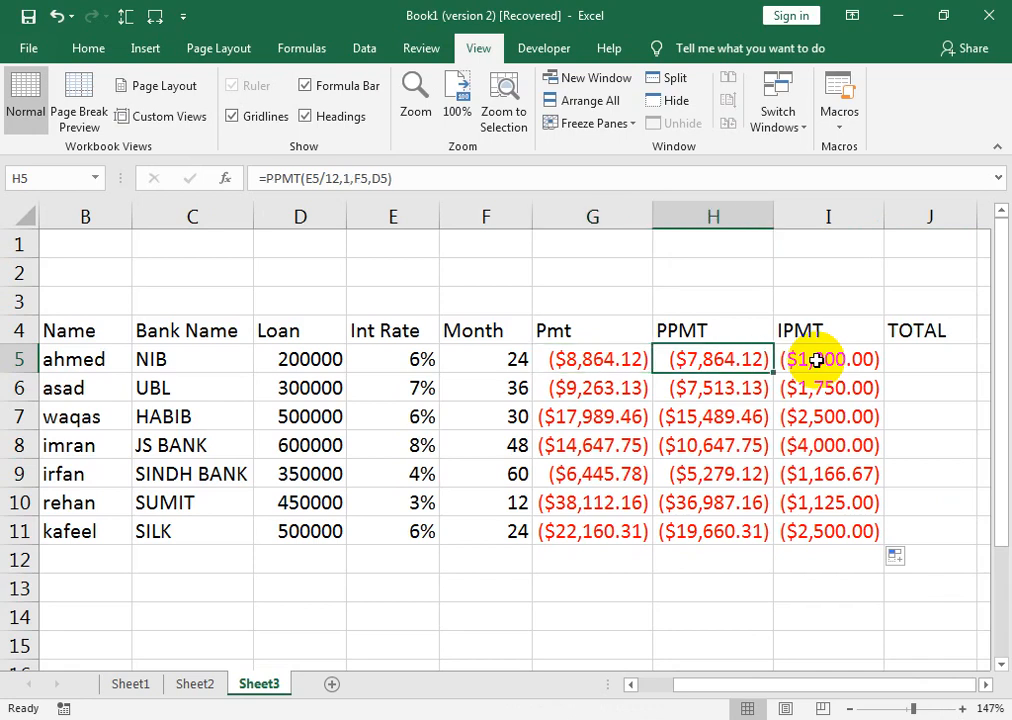
{"action": "key", "text": "Right"}
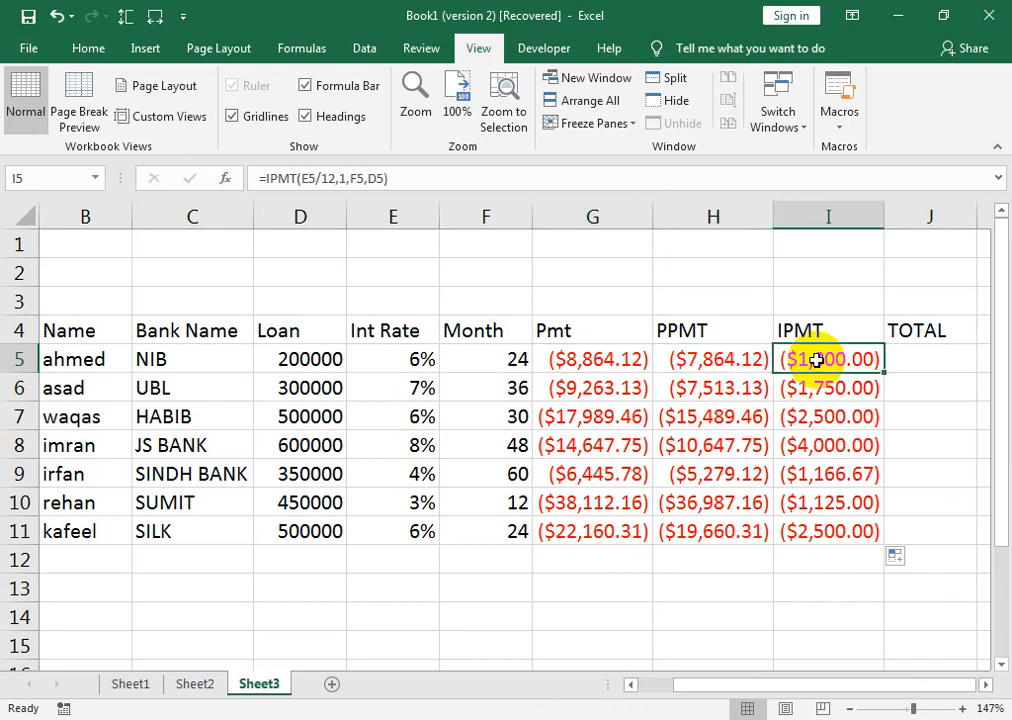
- Enter =H5+I5 in TOTAL cell J5 to add the first borrower's PPMT and IPMT
{"action": "key", "text": "Right"}
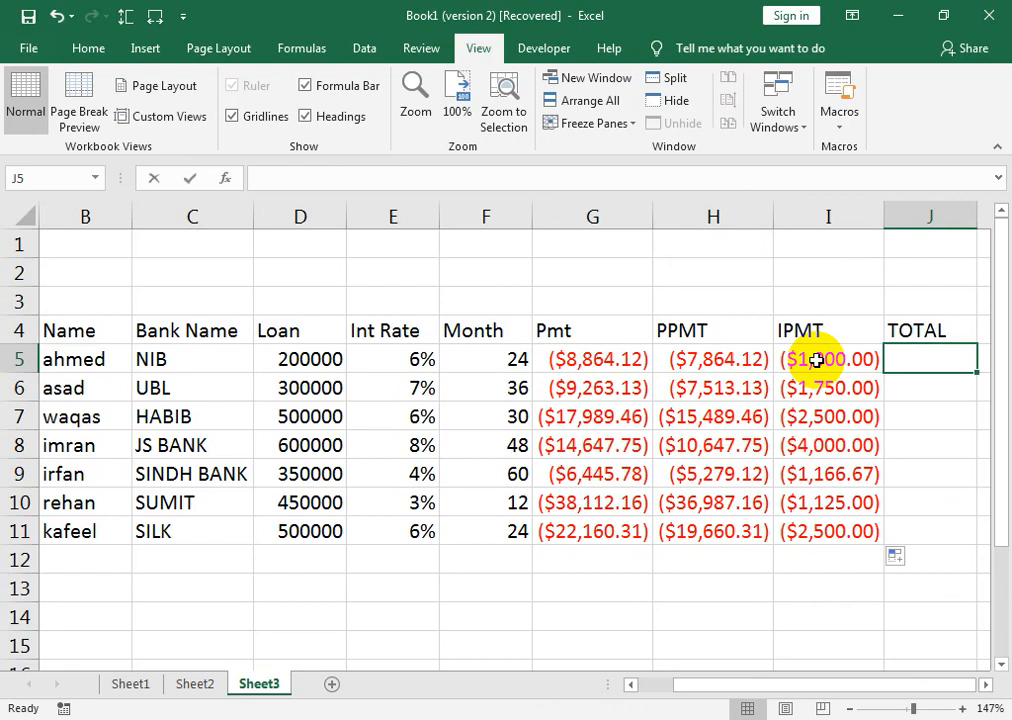
{"action": "type", "text": "="}
{"action": "key", "text": "Left"}
{"action": "key", "text": "Left"}
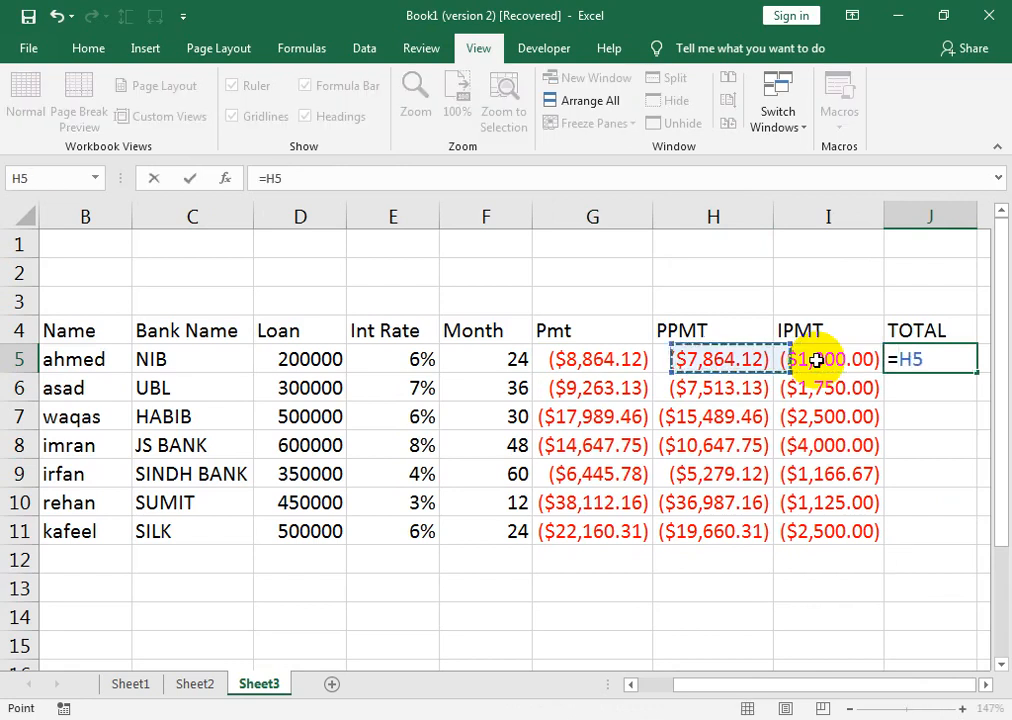
{"action": "type", "text": "+"}
{"action": "key", "text": "Left"}
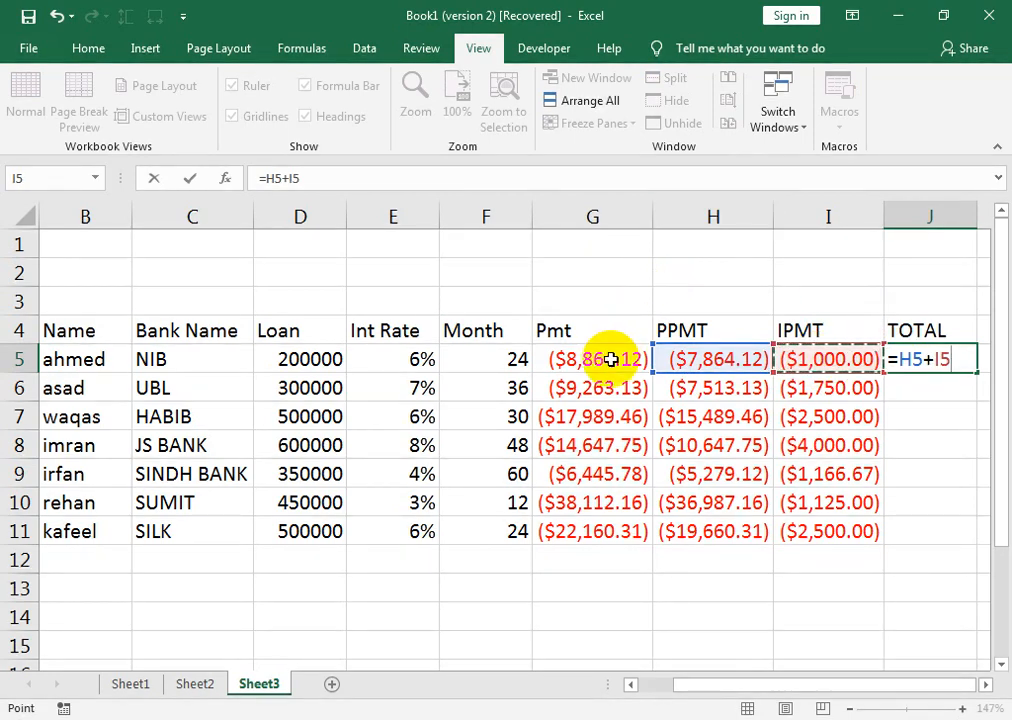
{"action": "key", "text": "Return"}
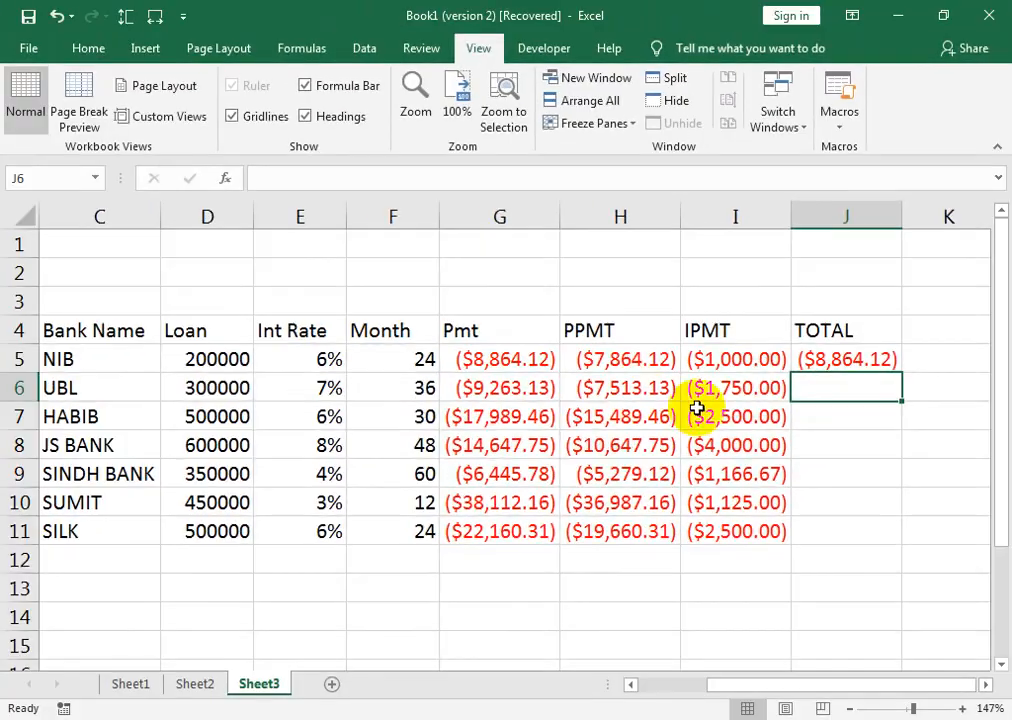
- Fill the TOTAL formula from J5 down to J11 and autofit the width of column J
{"action": "left_click", "coordinate": [880, 366]}
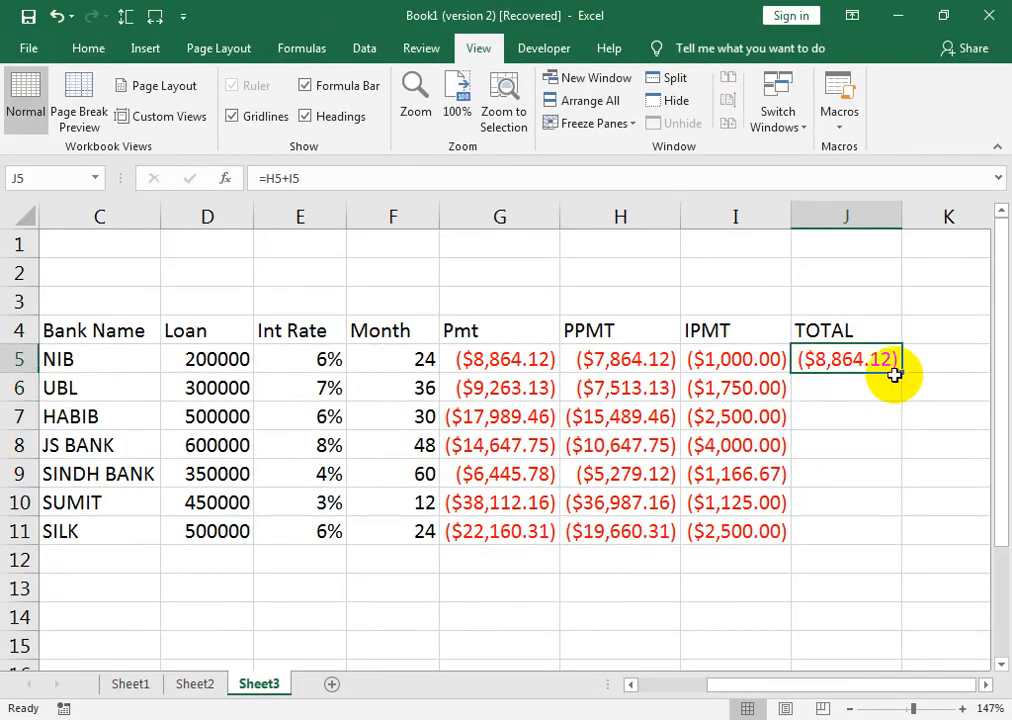
{"action": "left_click_drag", "start_coordinate": [904, 372], "coordinate": [890, 539]}
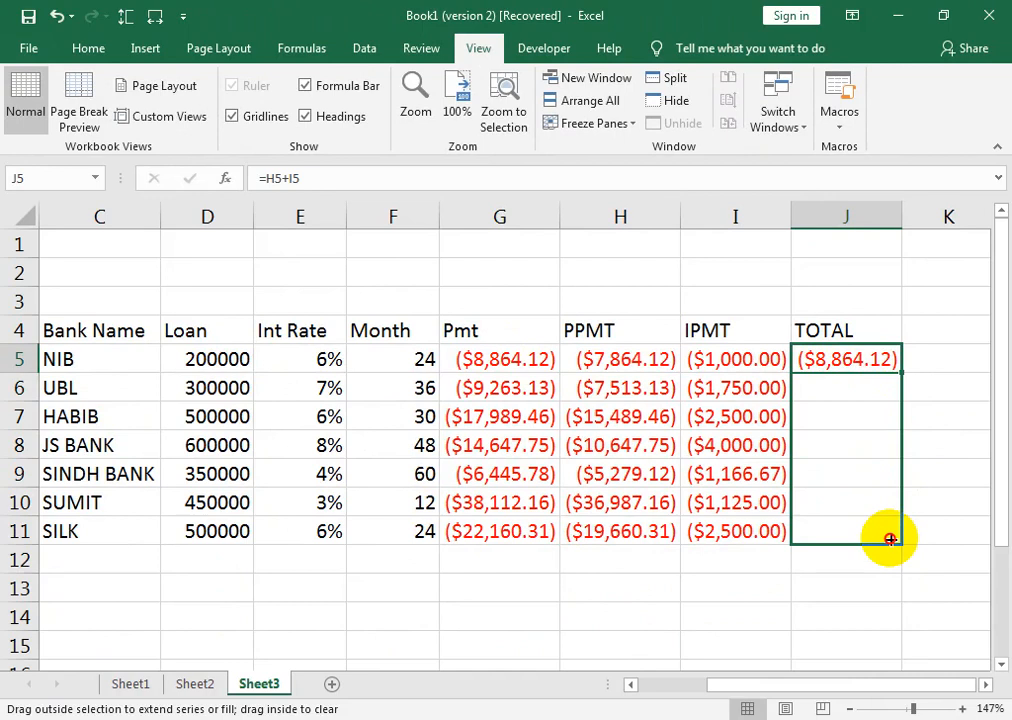
{"action": "left_click_drag", "start_coordinate": [890, 539], "coordinate": [890, 539]}
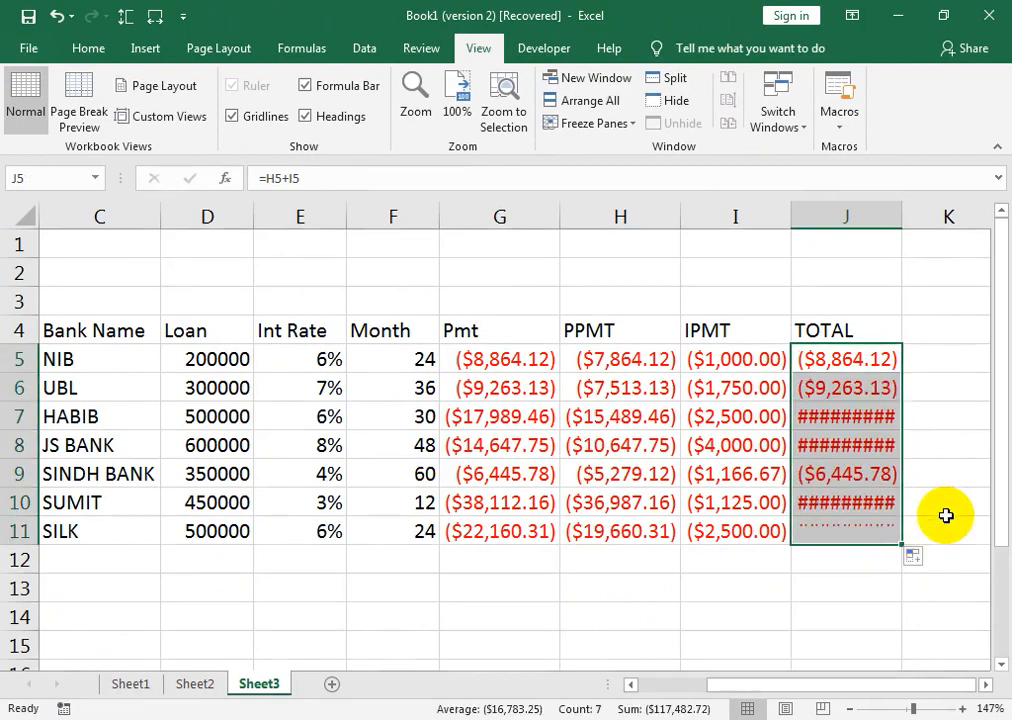
{"action": "double_click", "coordinate": [902, 215]}
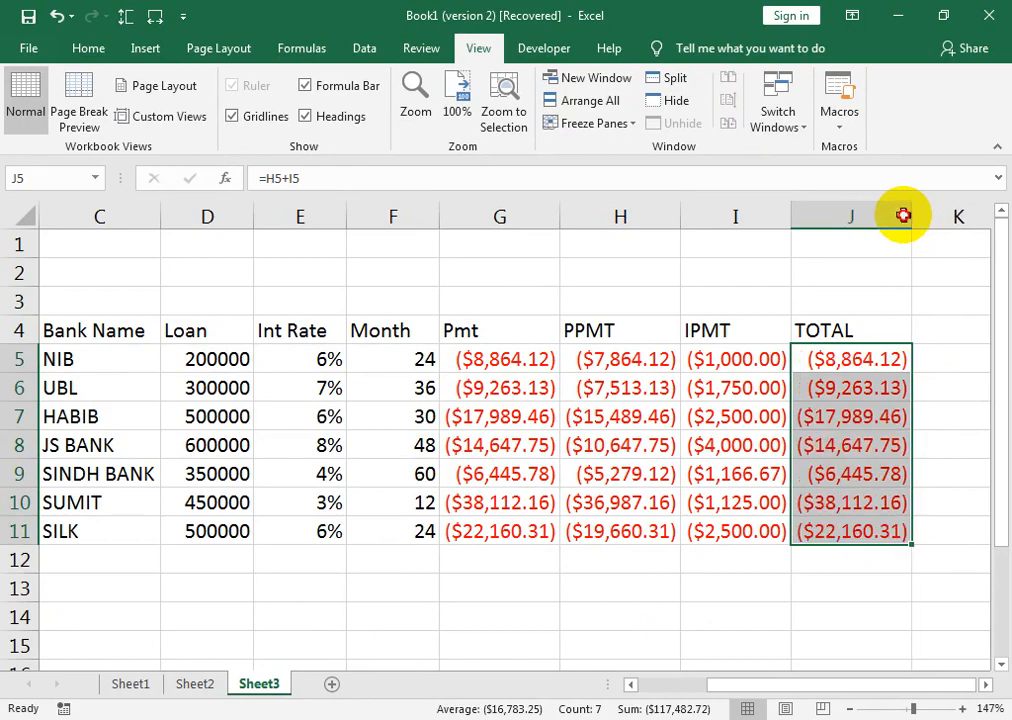
- Insert two blank rows at row 2, above the loan table
{"action": "left_click", "coordinate": [900, 220]}
{"action": "left_click_drag", "start_coordinate": [897, 247], "coordinate": [11, 591]}
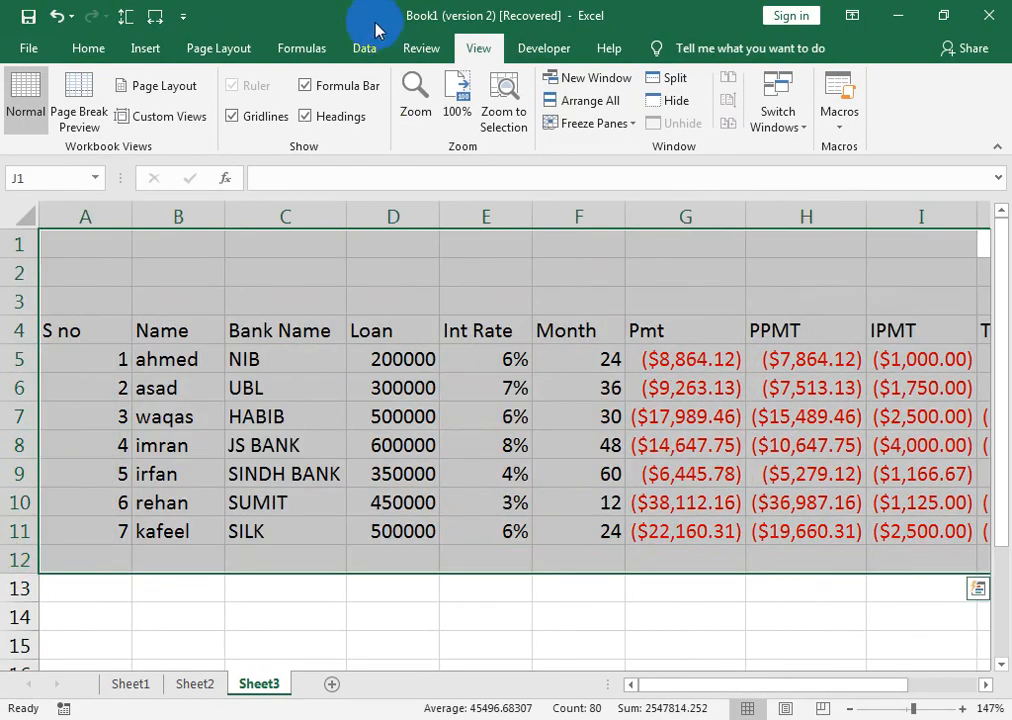
{"action": "left_click", "coordinate": [497, 104]}
{"action": "left_click", "coordinate": [7, 264]}
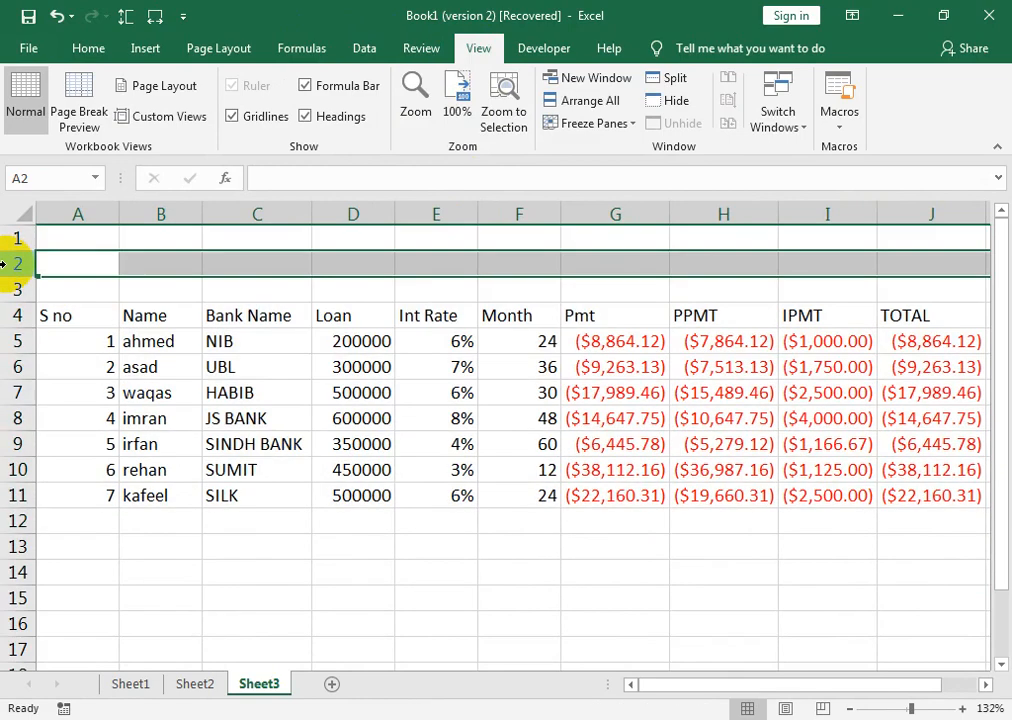
{"action": "key", "text": "ctrl+shift+plus"}
{"action": "key", "text": "ctrl+shift+plus"}
- Apply All Borders and Thick Outside Borders to the loan table in A6:J13
{"action": "left_click_drag", "start_coordinate": [36, 366], "coordinate": [944, 548]}
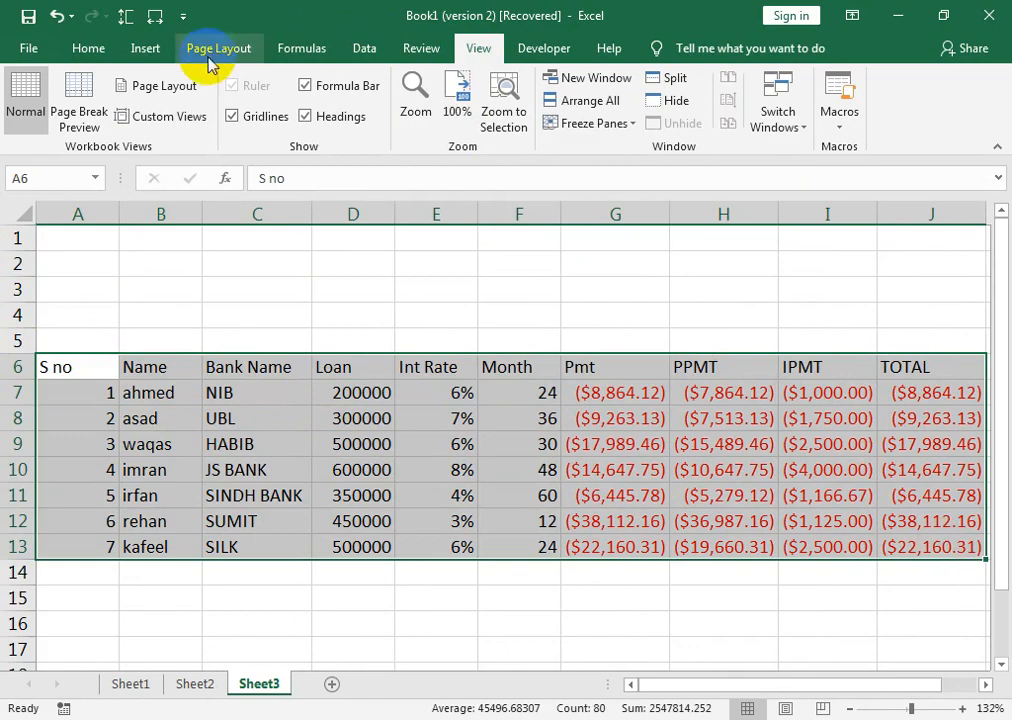
{"action": "left_click", "coordinate": [88, 48]}
{"action": "left_click", "coordinate": [201, 117]}
{"action": "left_click", "coordinate": [215, 284]}
{"action": "left_click", "coordinate": [201, 117]}
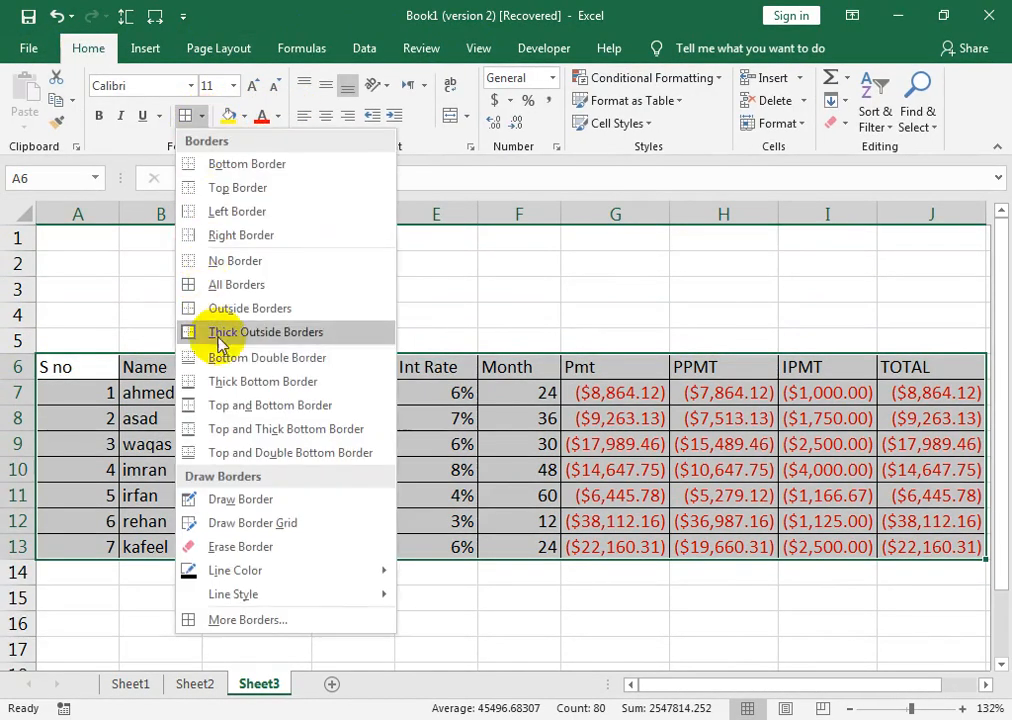
{"action": "left_click", "coordinate": [219, 330]}
{"action": "left_click", "coordinate": [318, 442]}
- Format the header row A6:J6 with a light gold fill, centred alignment and bold text
{"action": "left_click_drag", "start_coordinate": [70, 369], "coordinate": [920, 369]}
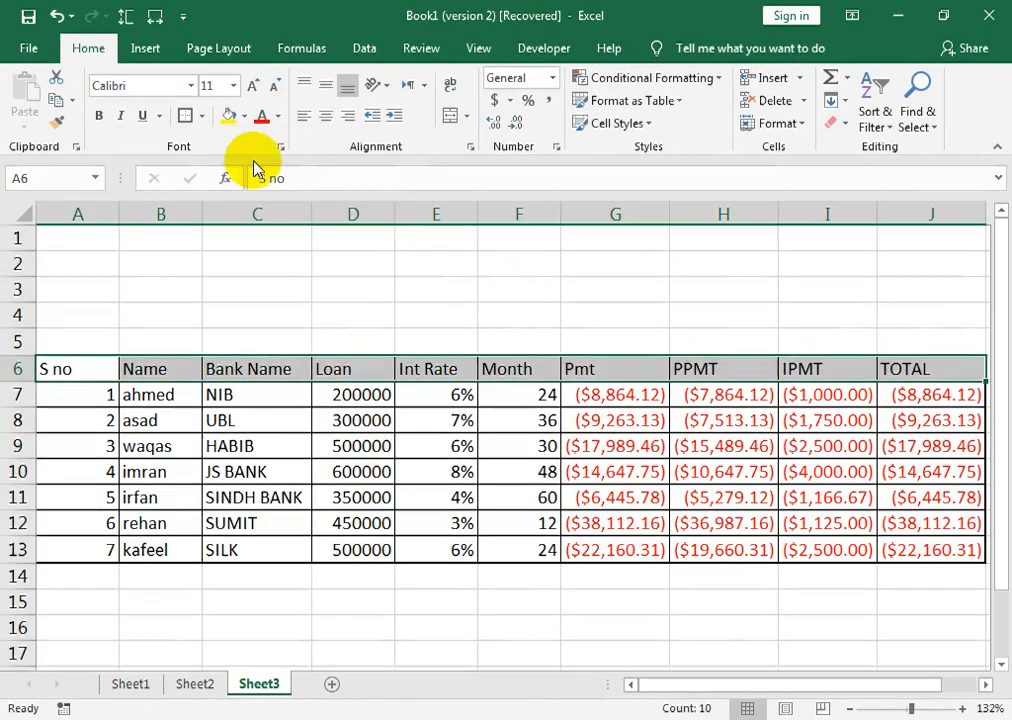
{"action": "left_click", "coordinate": [243, 116]}
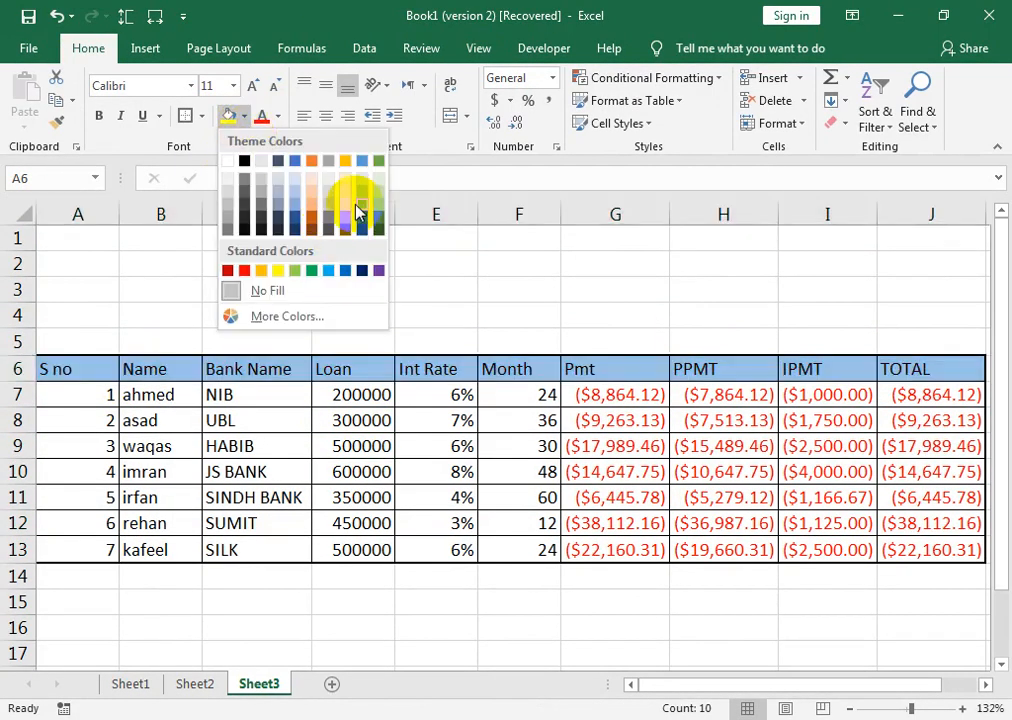
{"action": "left_click", "coordinate": [345, 217]}
{"action": "left_click", "coordinate": [330, 116]}
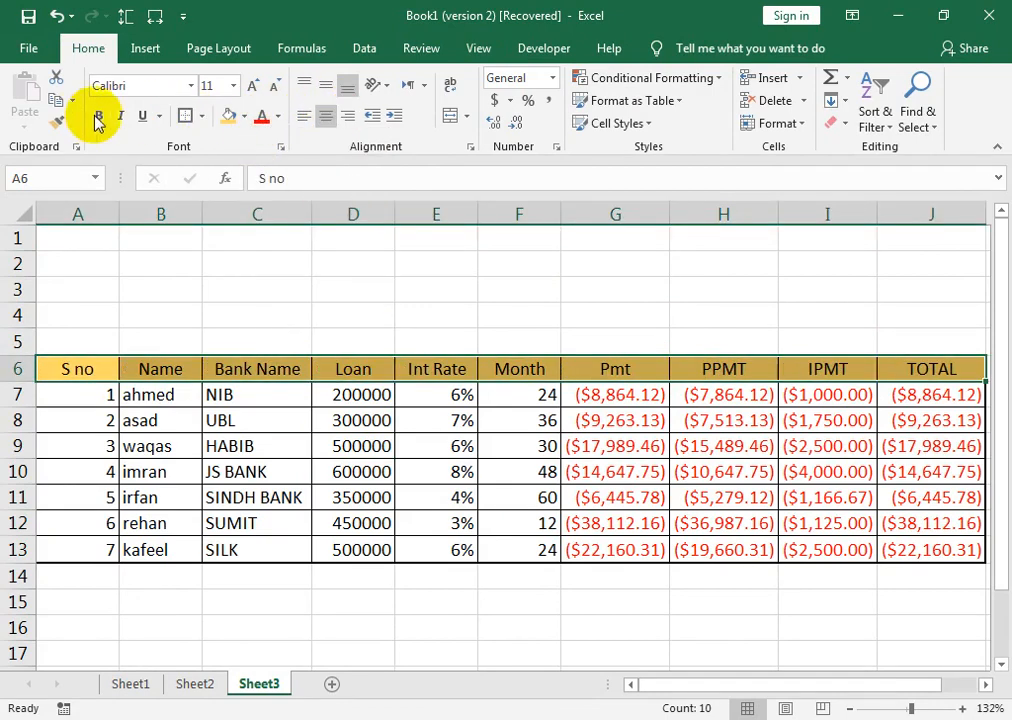
{"action": "left_click", "coordinate": [98, 116]}
{"action": "left_click", "coordinate": [302, 425]}
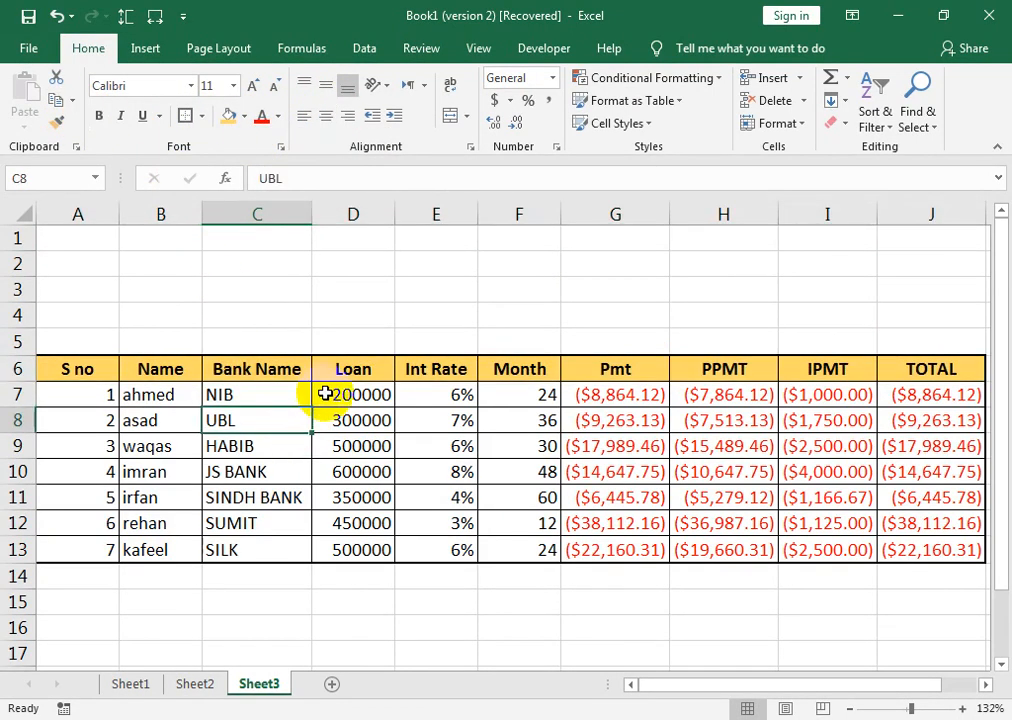
- Change the first borrower's loan in D7 to 1000000 and the interest rate in E7 to 10%
{"action": "left_click", "coordinate": [325, 394]}
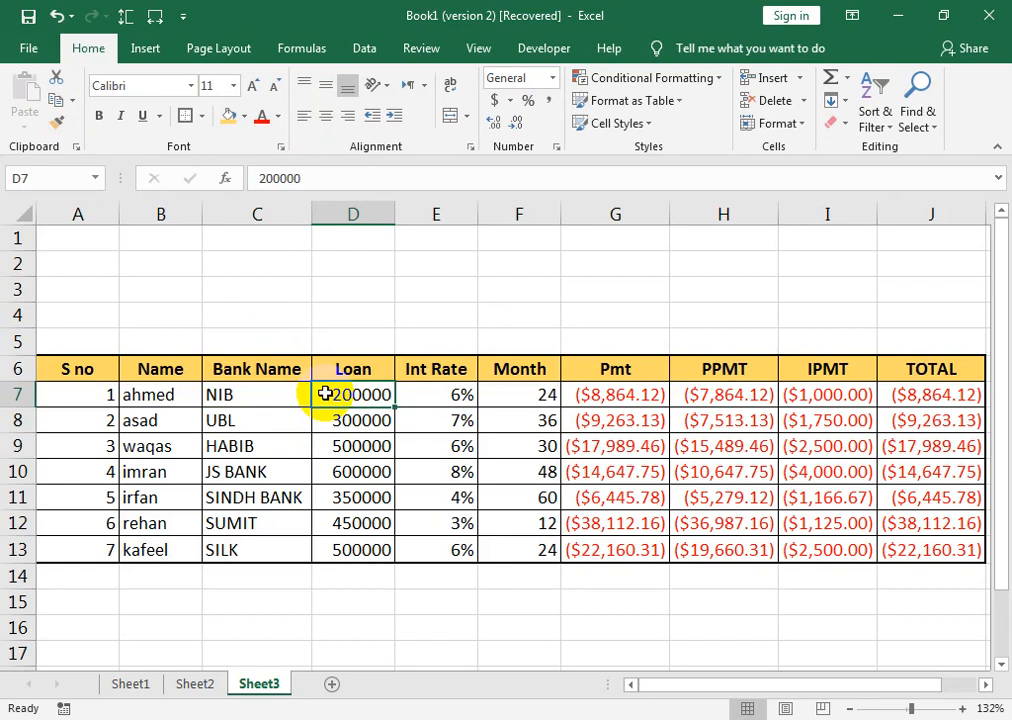
{"action": "type", "text": "10"}
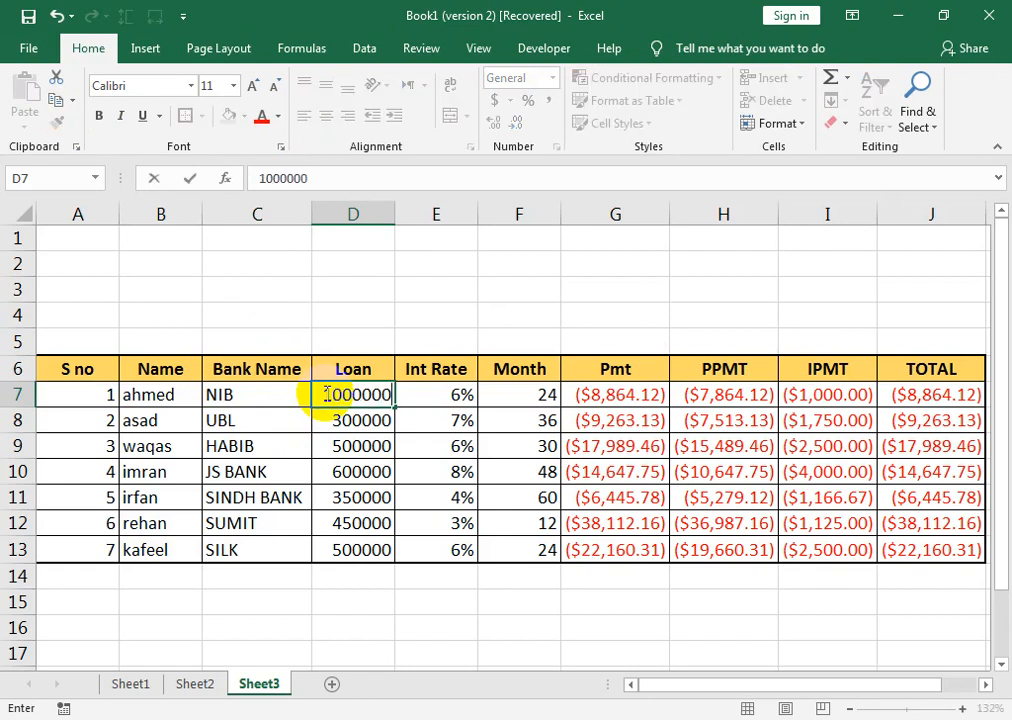
{"action": "key", "text": "Return"}
{"action": "key", "text": "Right"}
{"action": "key", "text": "Up"}
{"action": "key", "text": "Up"}
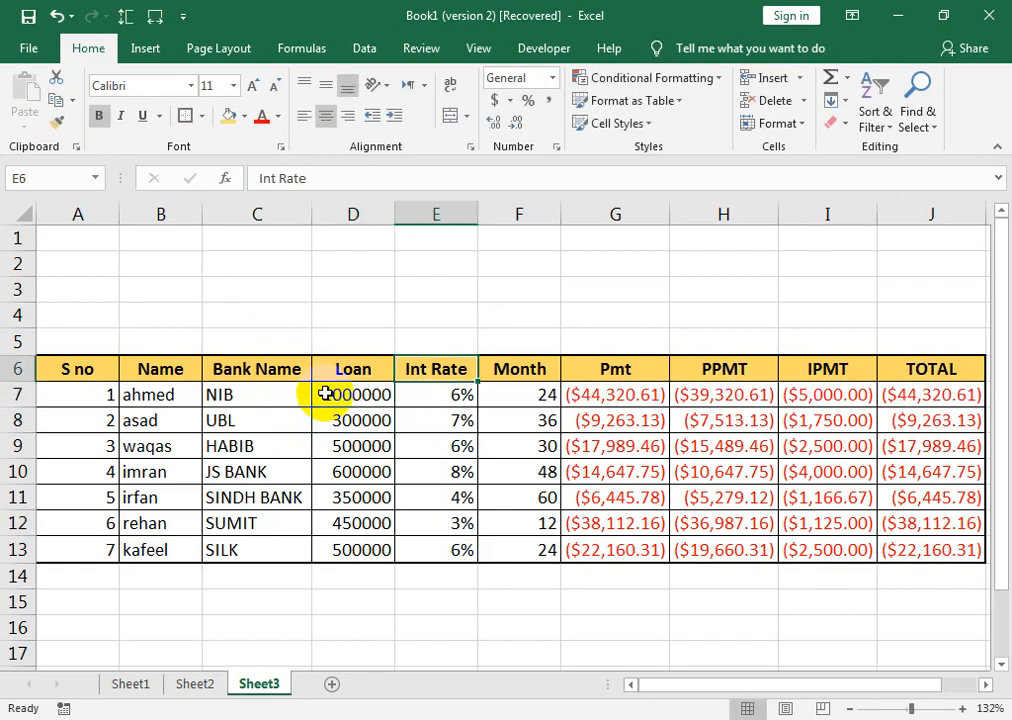
{"action": "key", "text": "Down"}
{"action": "type", "text": "10"}
{"action": "key", "text": "Return"}
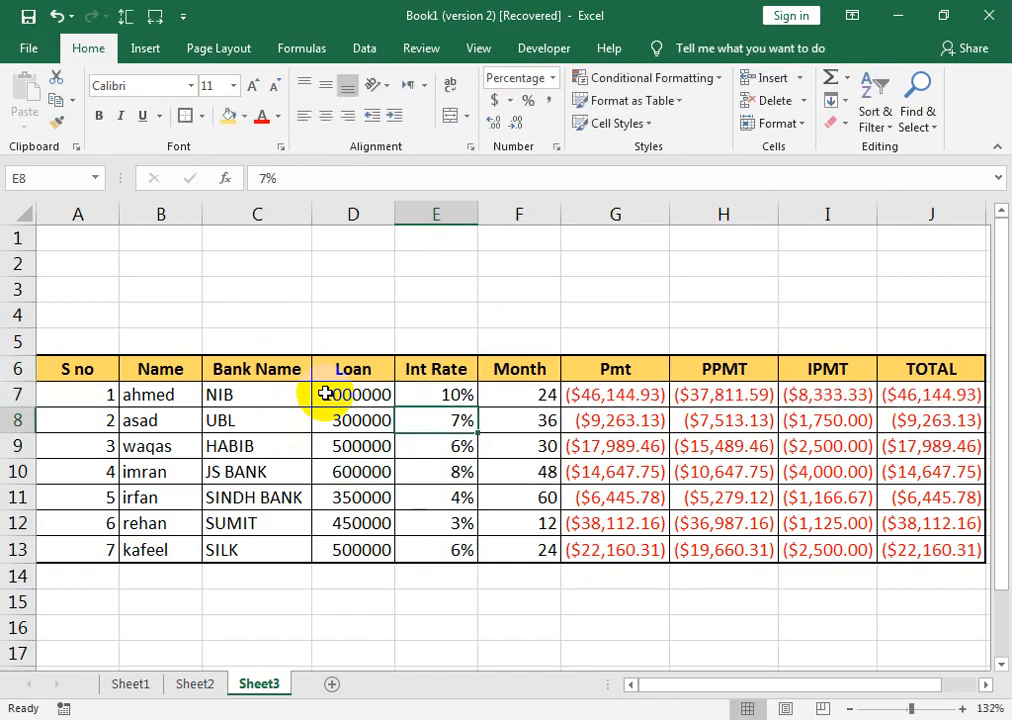
- Set the first borrower's loan term in F7 to 36 months
{"action": "key", "text": "Right"}
{"action": "key", "text": "Up"}
{"action": "type", "text": "36"}
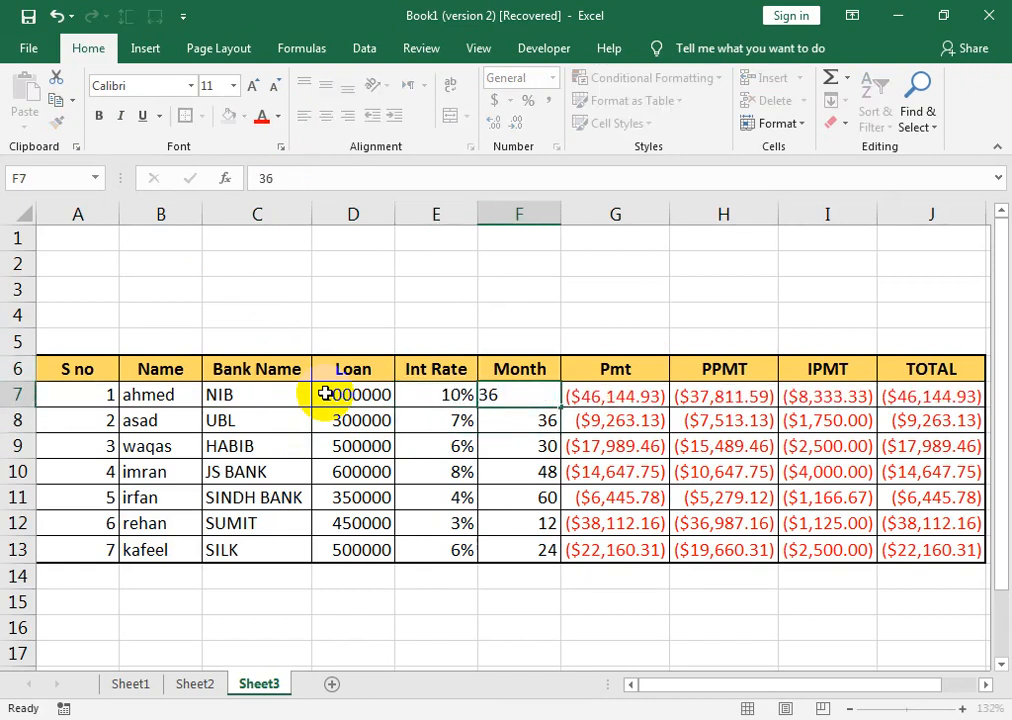
{"action": "key", "text": "Right"}
{"action": "key", "text": "Right"}
{"action": "key", "text": "Right"}
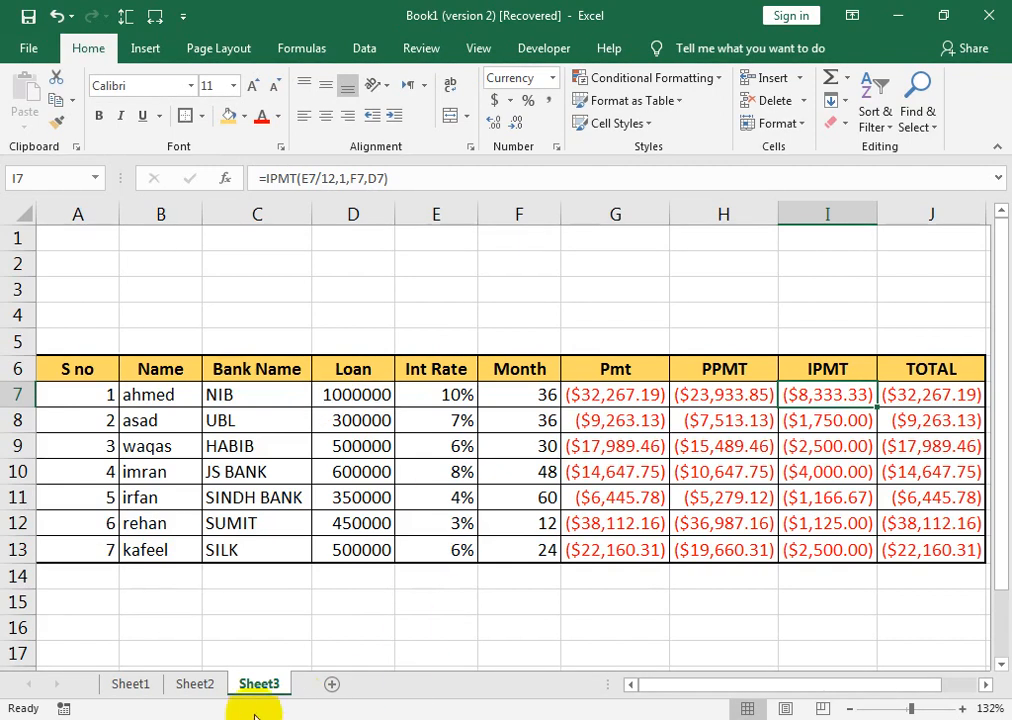
{"action": "left_click", "coordinate": [194, 683]}
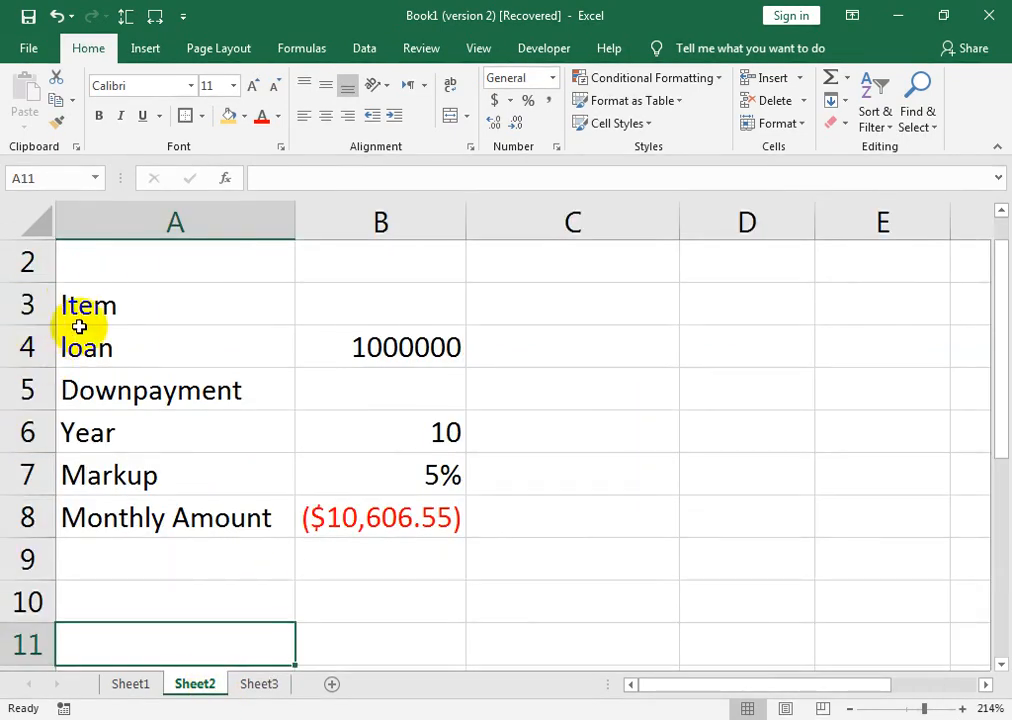
{"action": "left_click", "coordinate": [259, 683]}
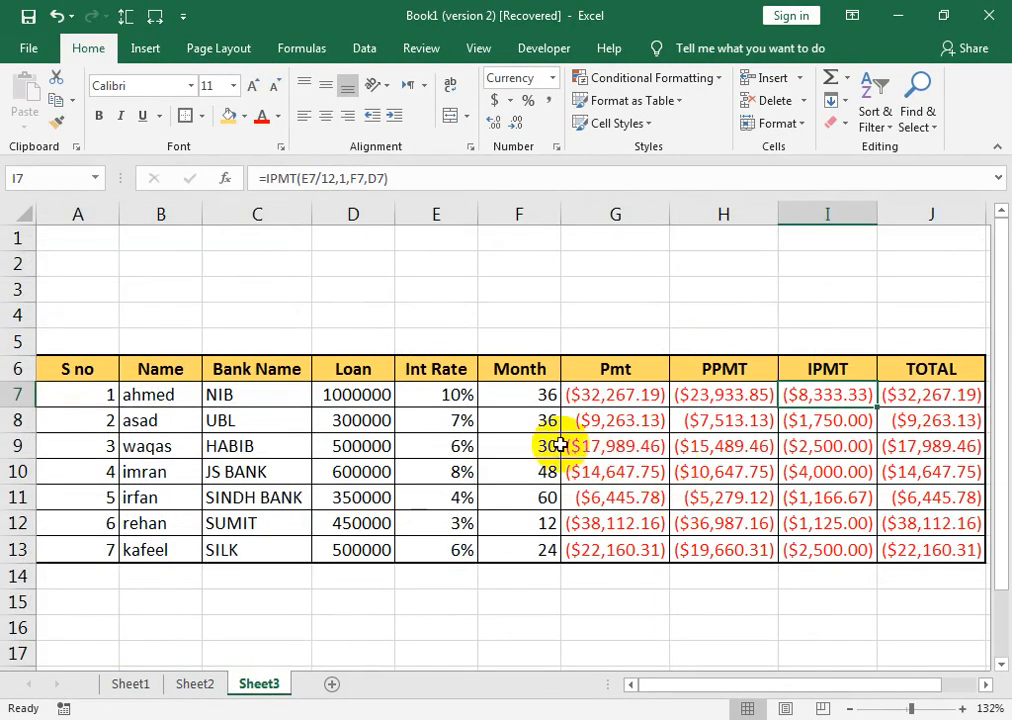
{"action": "left_click", "coordinate": [79, 265]}
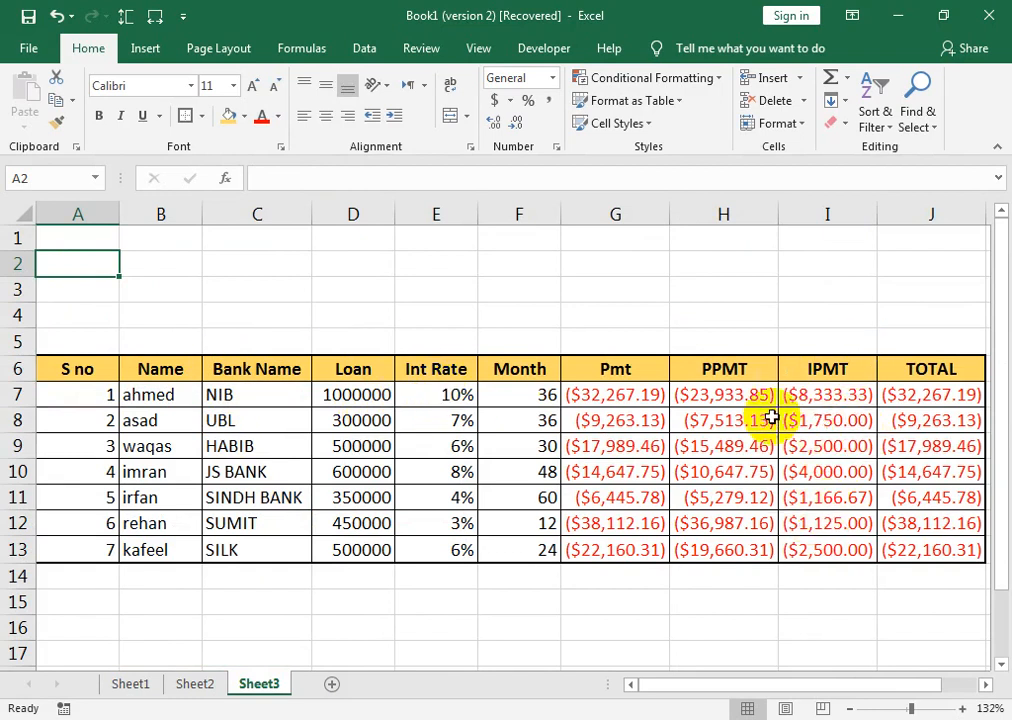
- Enter a downpayment of 25000 in B5 of the loan calculator on Sheet2
{"action": "left_click", "coordinate": [203, 683]}
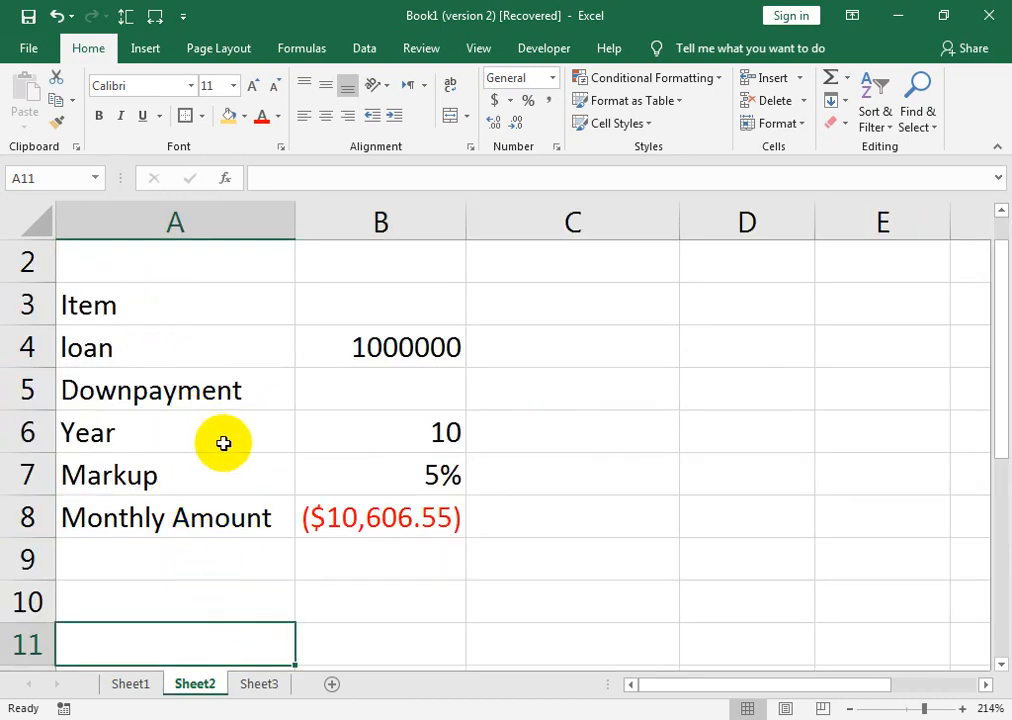
{"action": "left_click", "coordinate": [384, 389]}
{"action": "type", "text": "25000"}
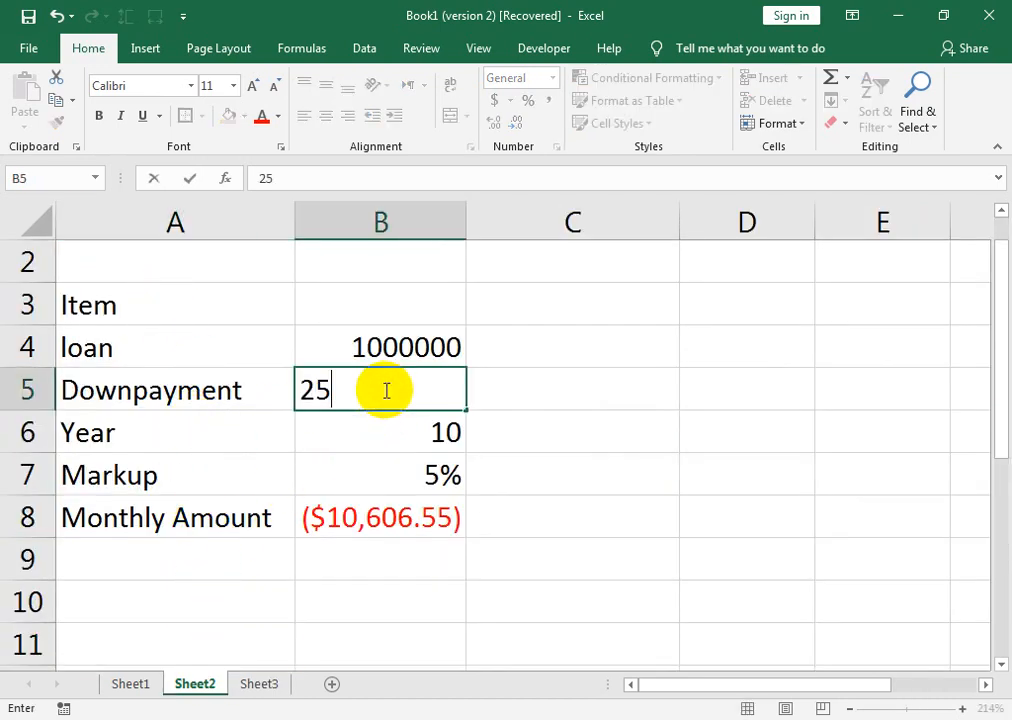
{"action": "key", "text": "Return"}
- Replace the loan label in A4 with Laptop
{"action": "key", "text": "Up"}
{"action": "key", "text": "Up"}
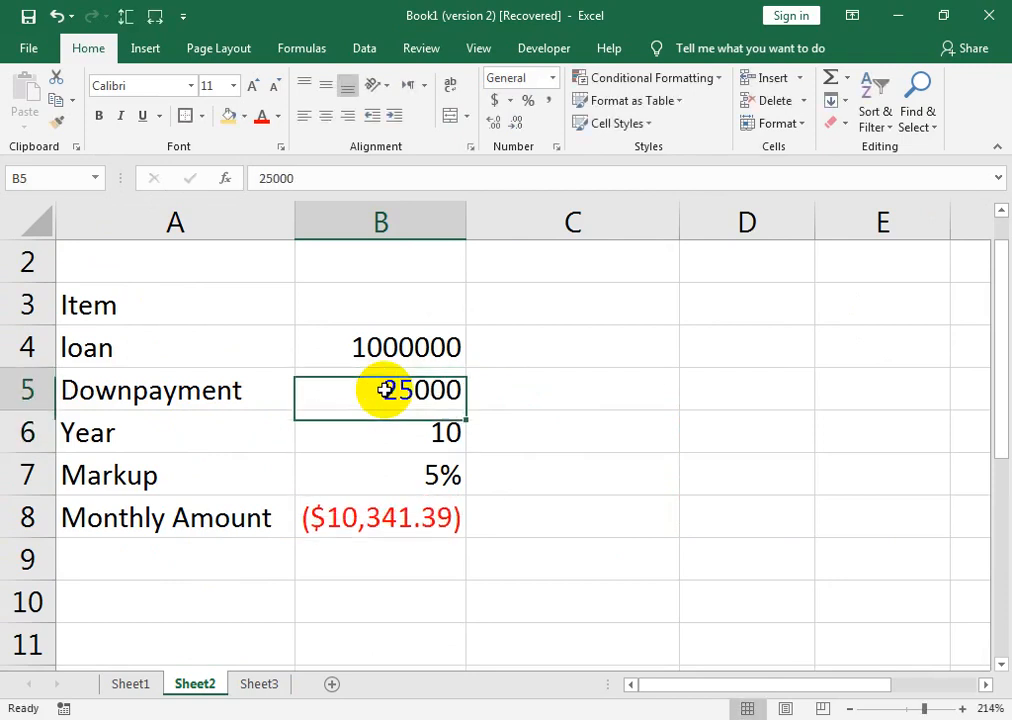
{"action": "key", "text": "Left"}
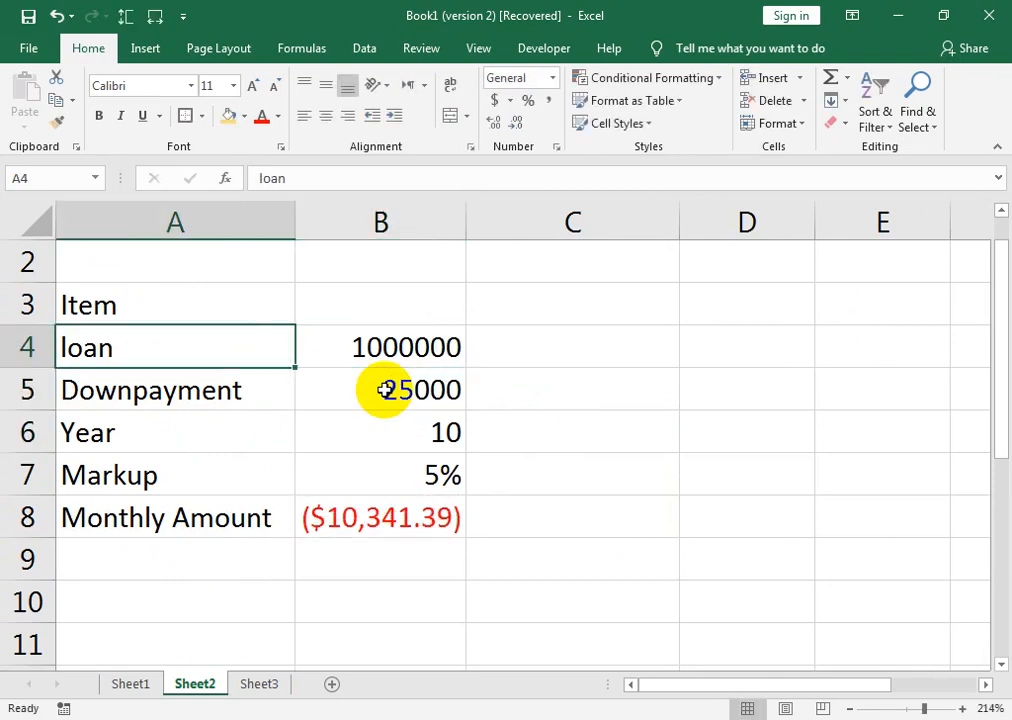
{"action": "type", "text": "lAPTOP"}
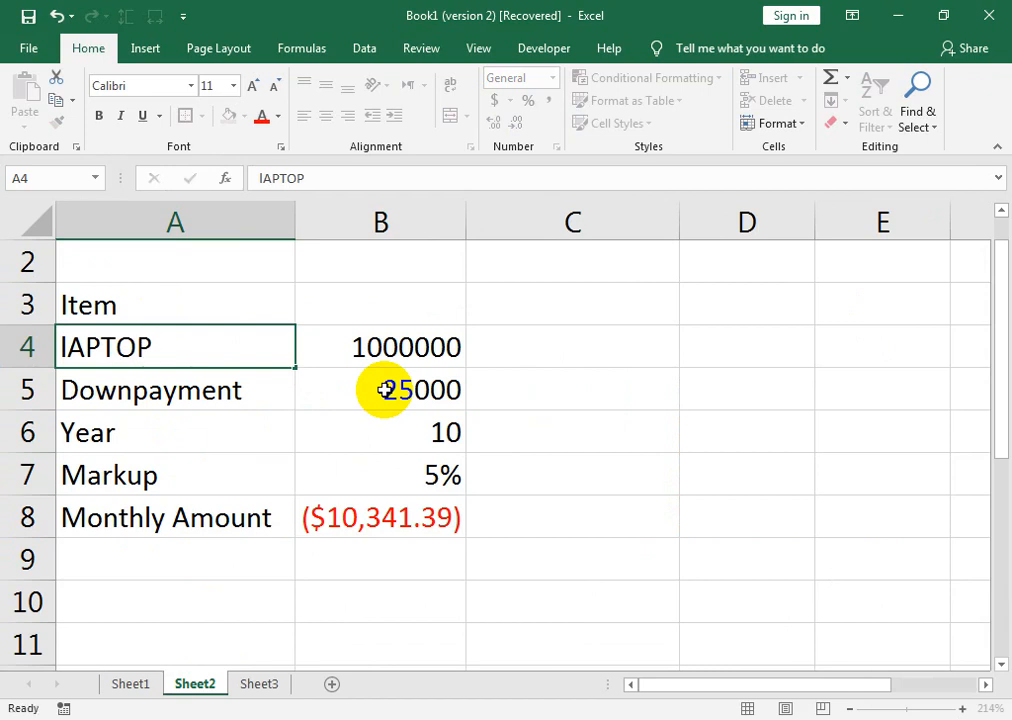
{"action": "key", "text": "Right"}
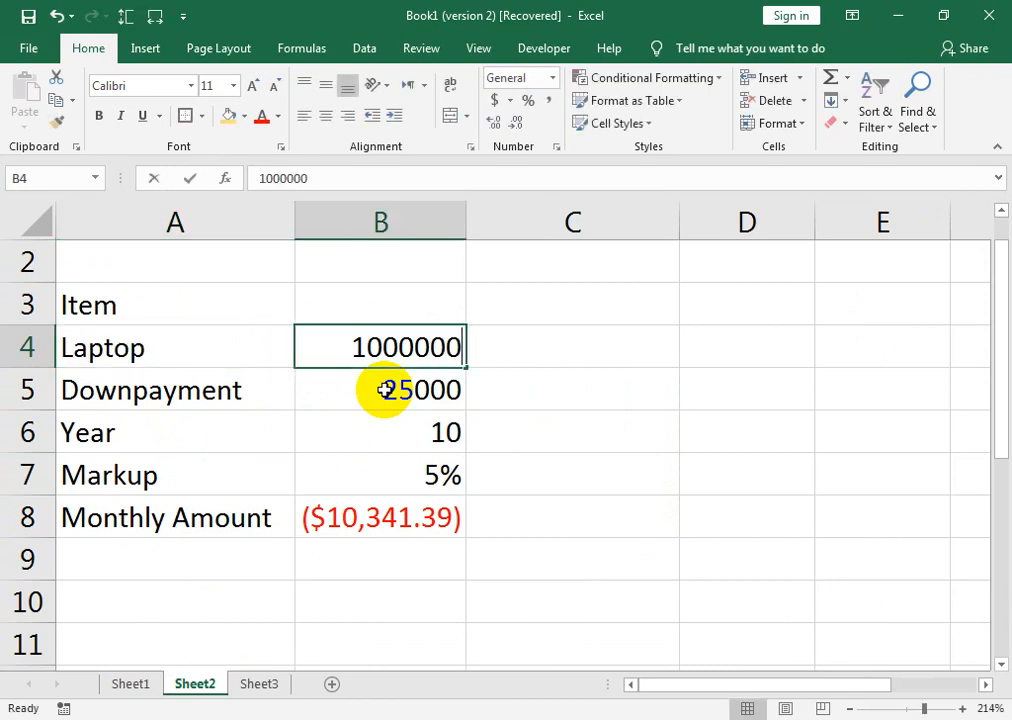
- Set the laptop price in B4 to 100000 and the loan period in B6 to 3 years
{"action": "type", "text": "10000"}
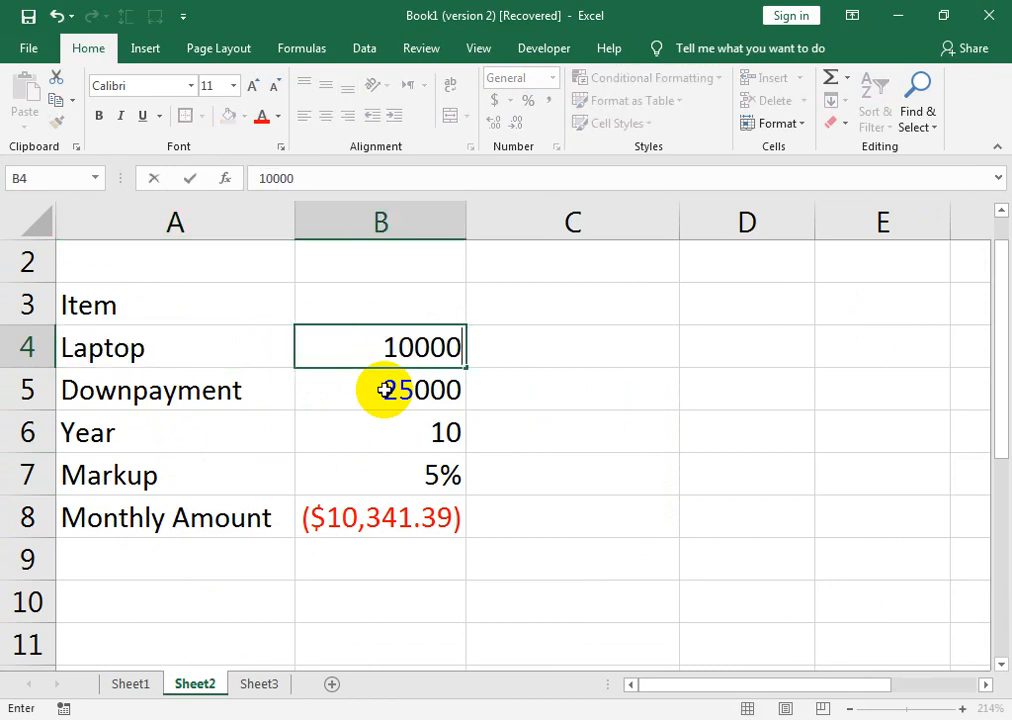
{"action": "type", "text": "0"}
{"action": "key", "text": "Return"}
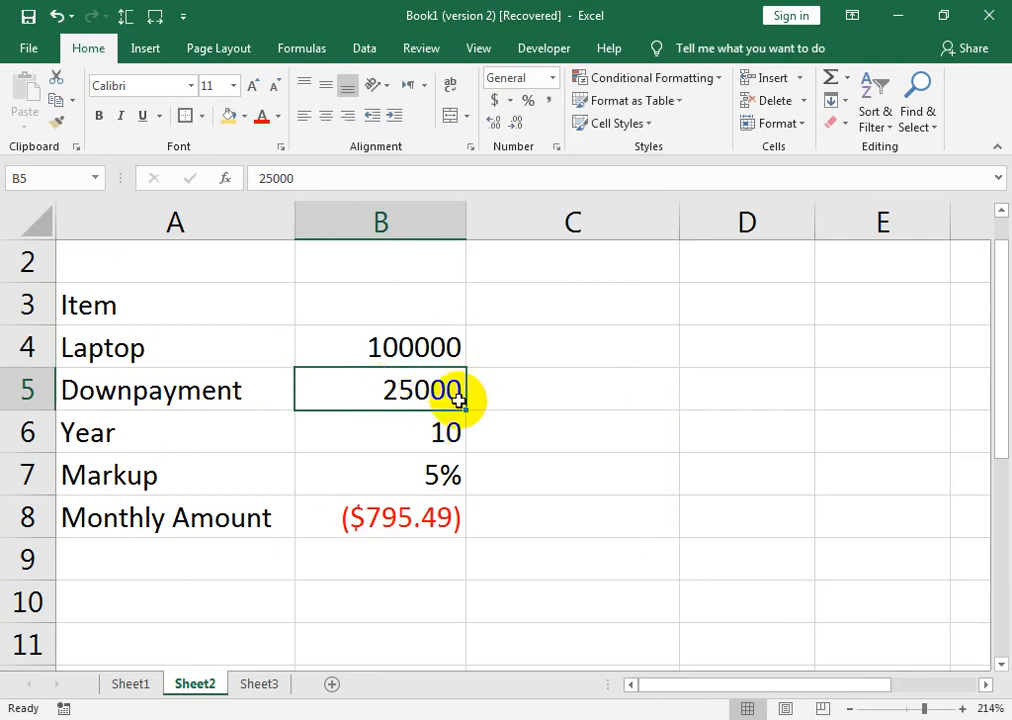
{"action": "left_click", "coordinate": [440, 431]}
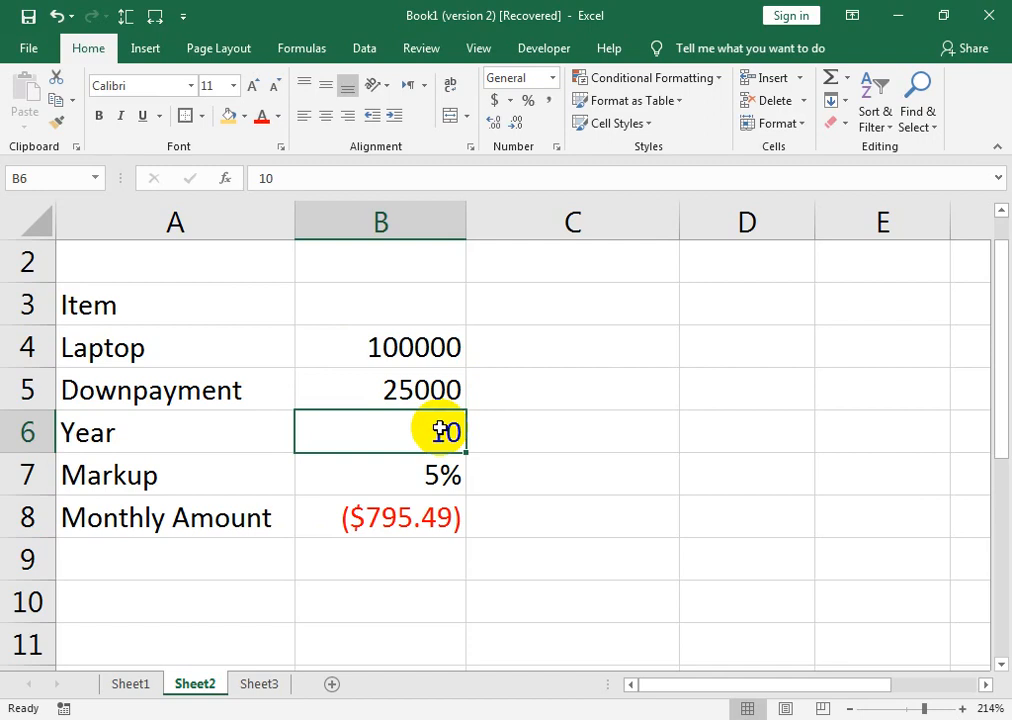
{"action": "type", "text": "3"}
{"action": "key", "text": "Return"}
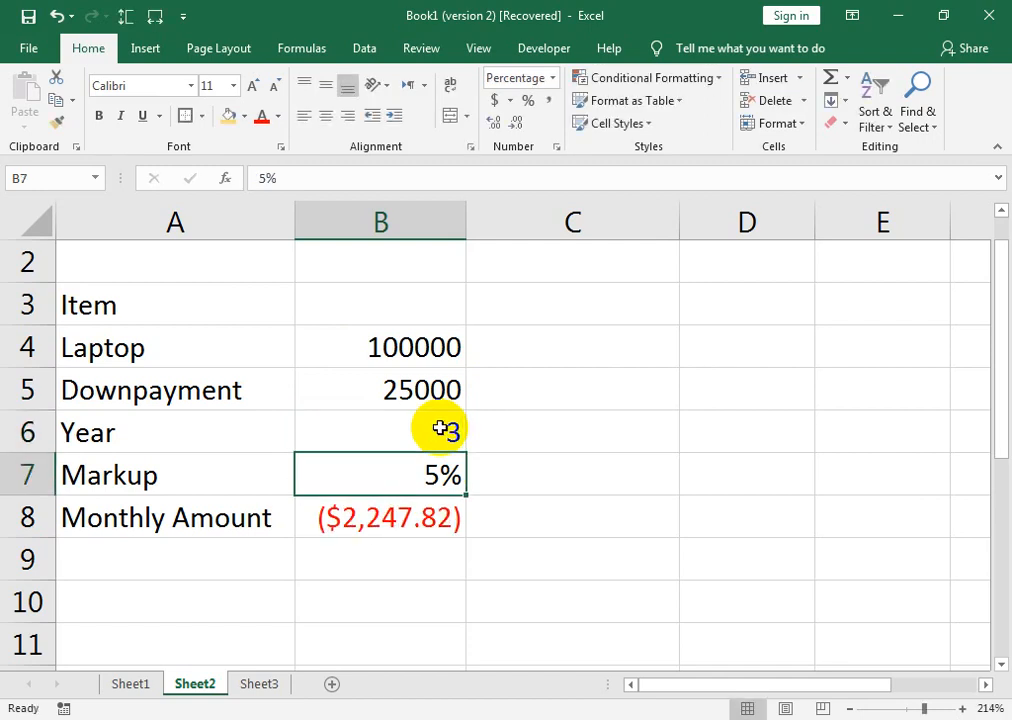
- Insert a WordArt text object on Sheet3 using the black-filled style with a white outline and hard shadow
{"action": "left_click", "coordinate": [260, 686]}
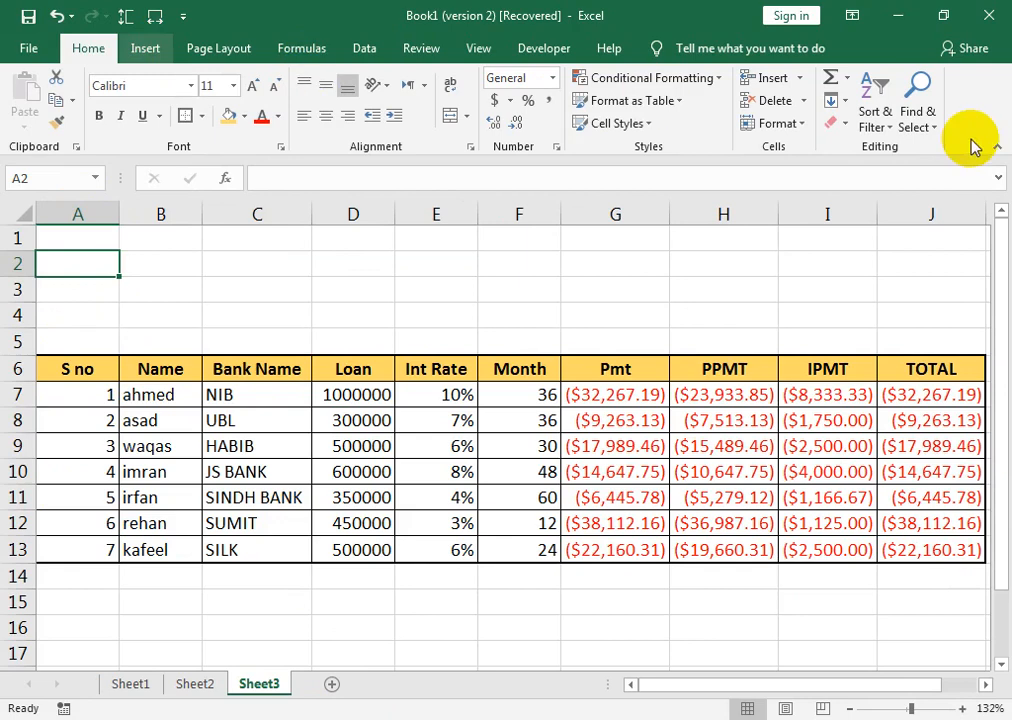
{"action": "scroll", "coordinate": [858, 108], "scroll_direction": "down", "scroll_amount": 1}
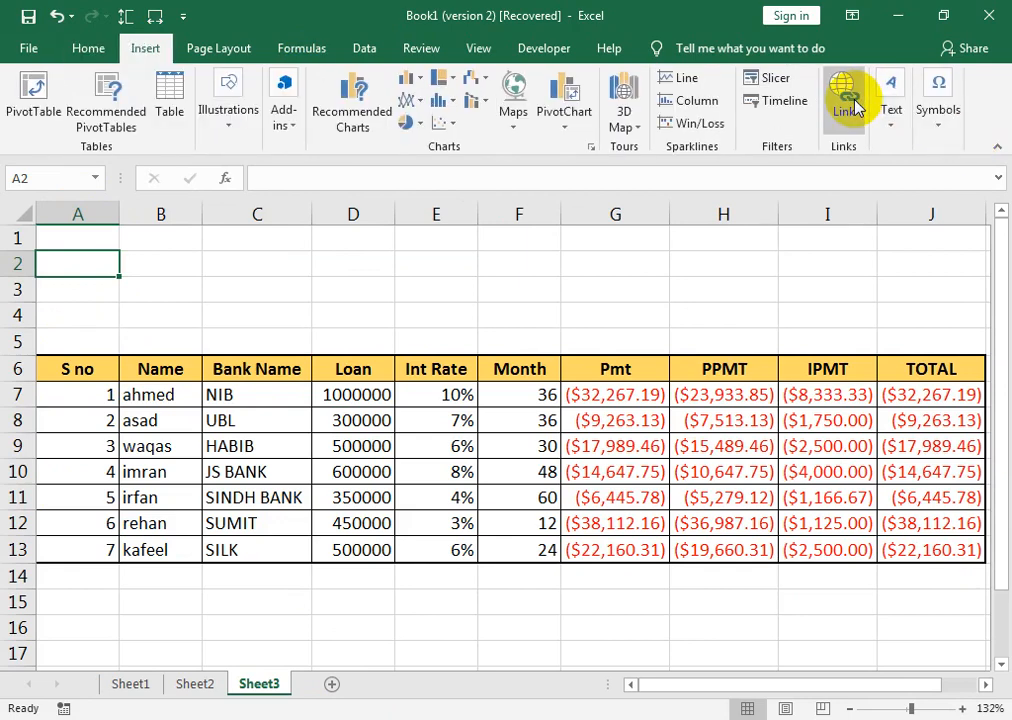
{"action": "left_click", "coordinate": [891, 108]}
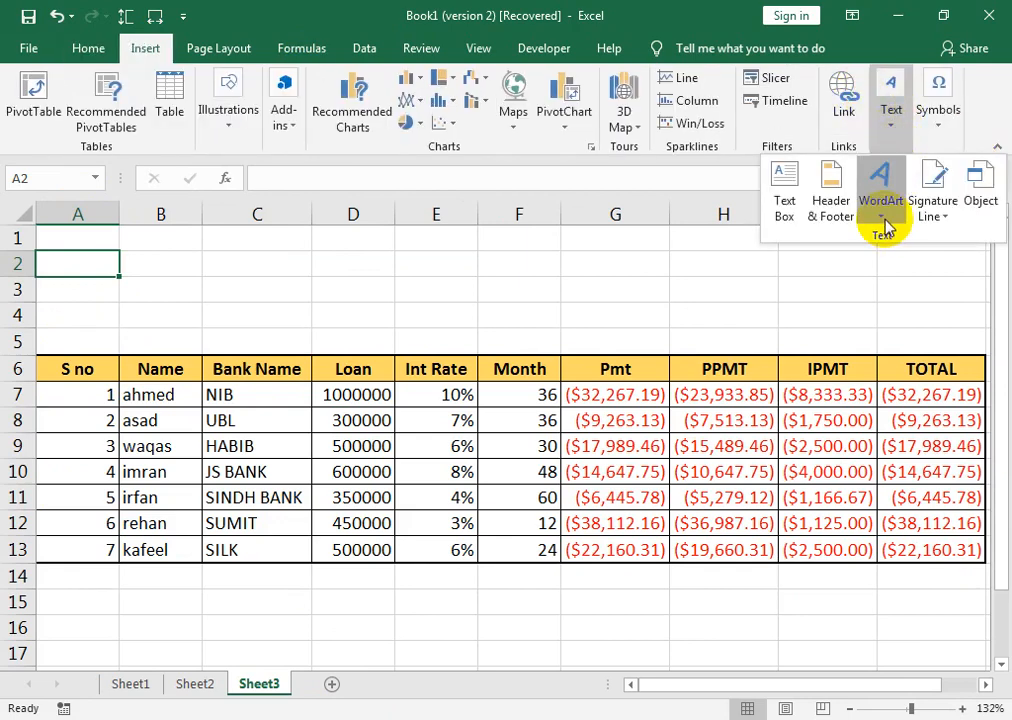
{"action": "left_click", "coordinate": [886, 226]}
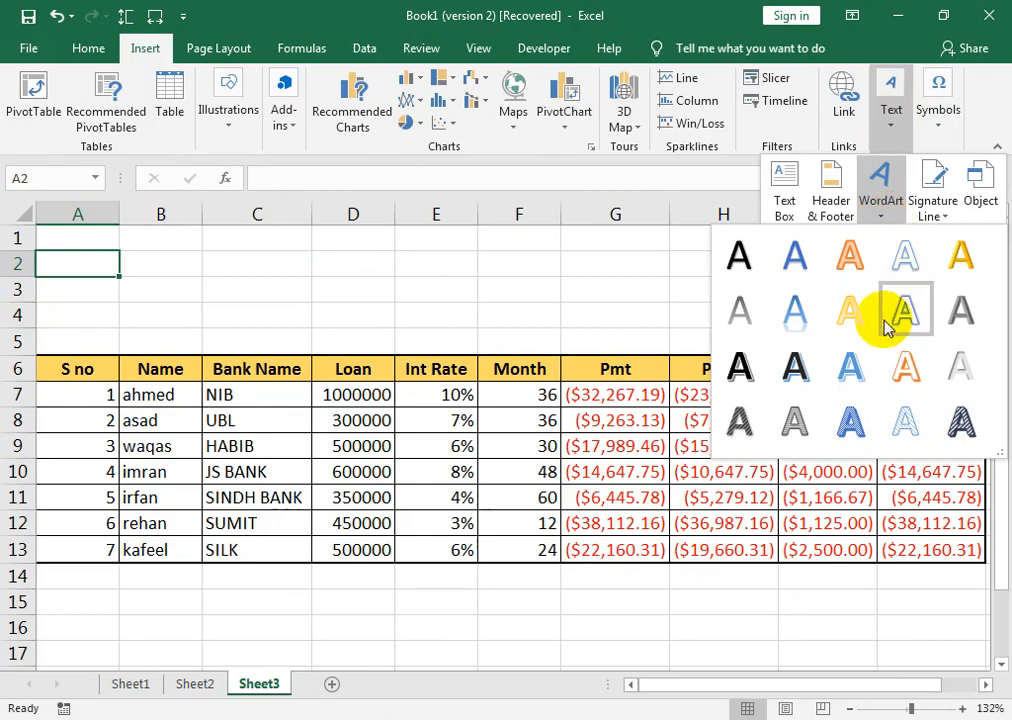
{"action": "left_click", "coordinate": [748, 372]}
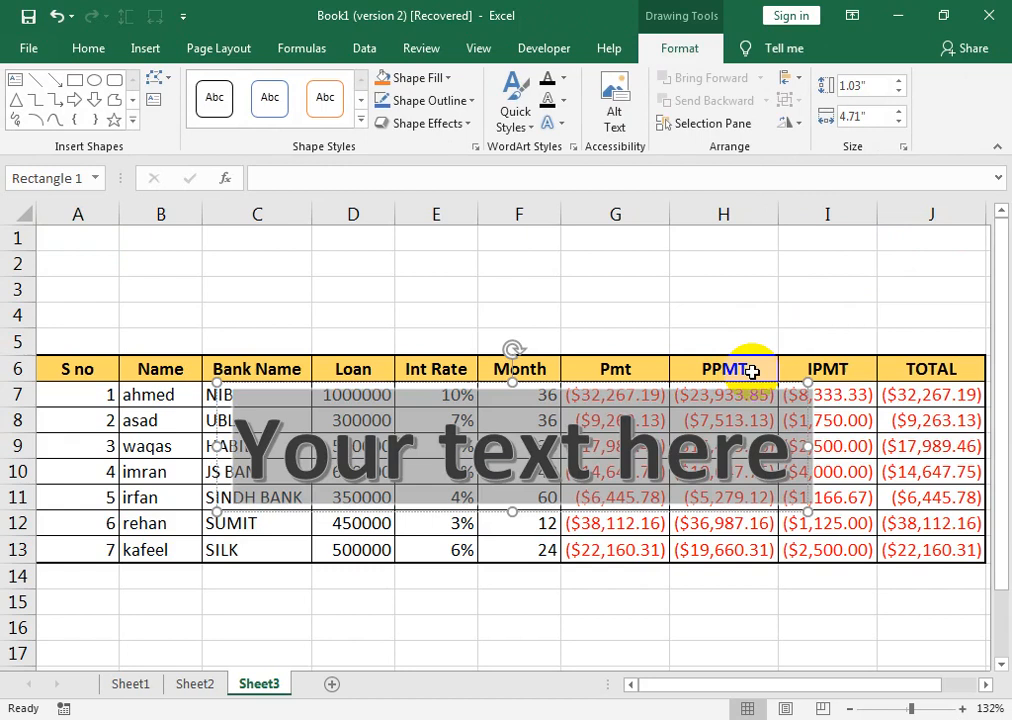
- Enter "Financial Bank Loan Record Maintain" as the WordArt title text
{"action": "type", "text": "Fi"}
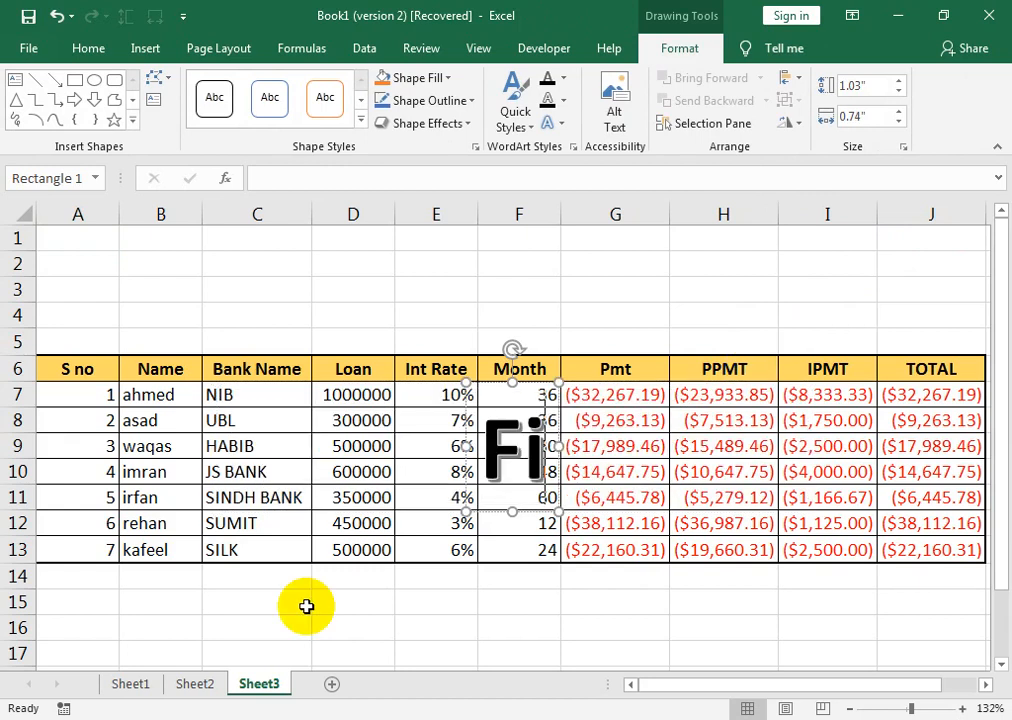
{"action": "type", "text": "nancia"}
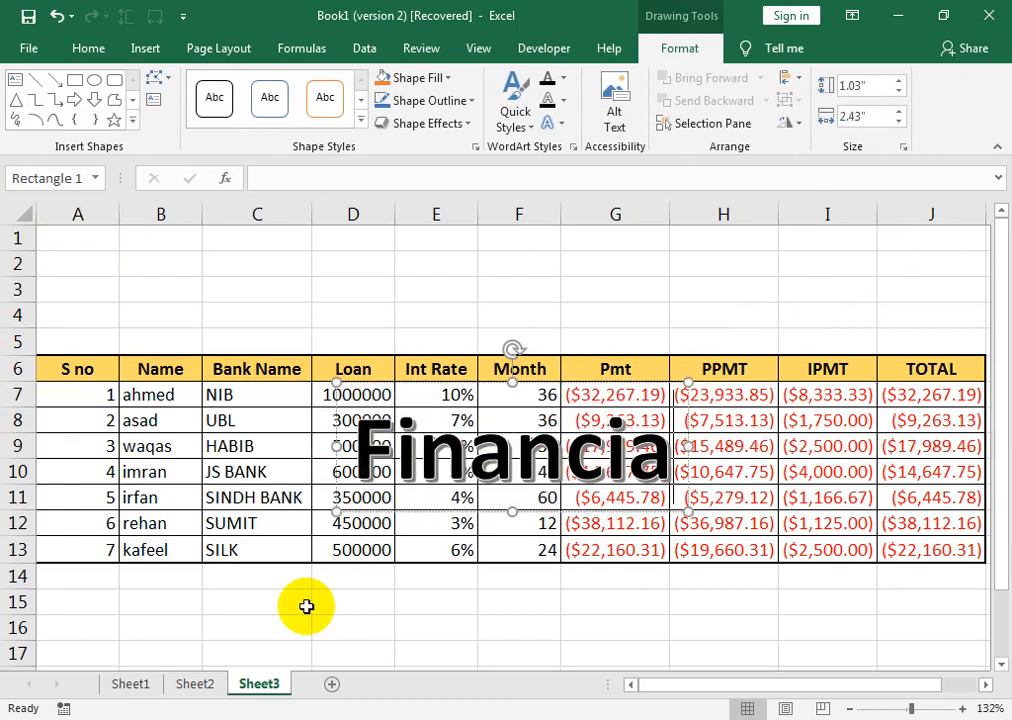
{"action": "type", "text": "l Bank"}
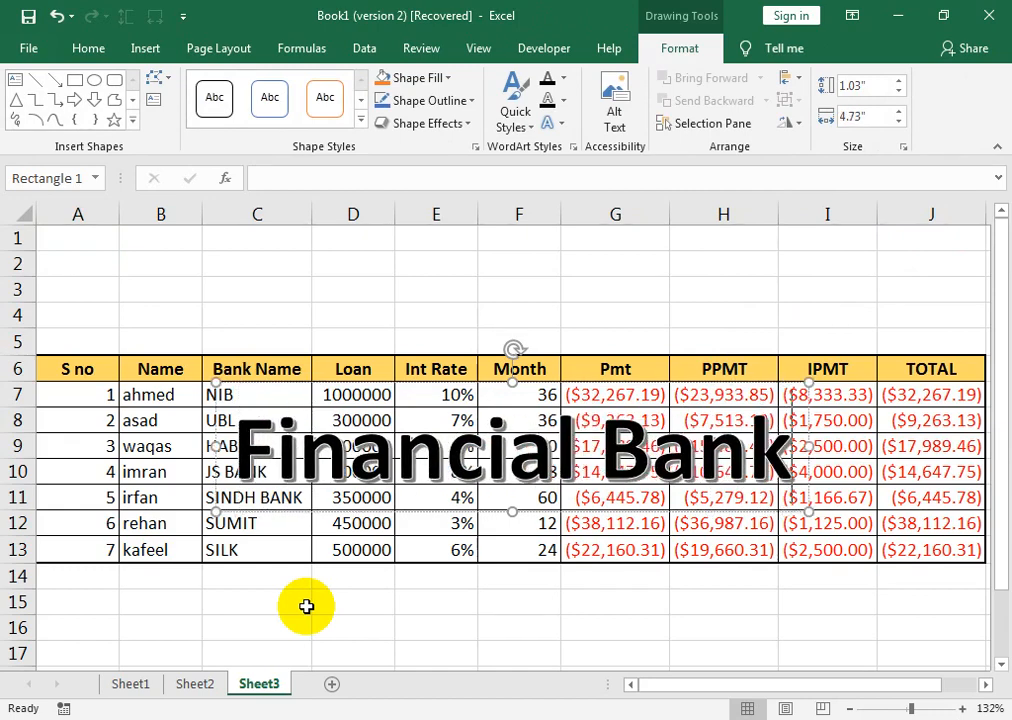
{"action": "type", "text": " LOan"}
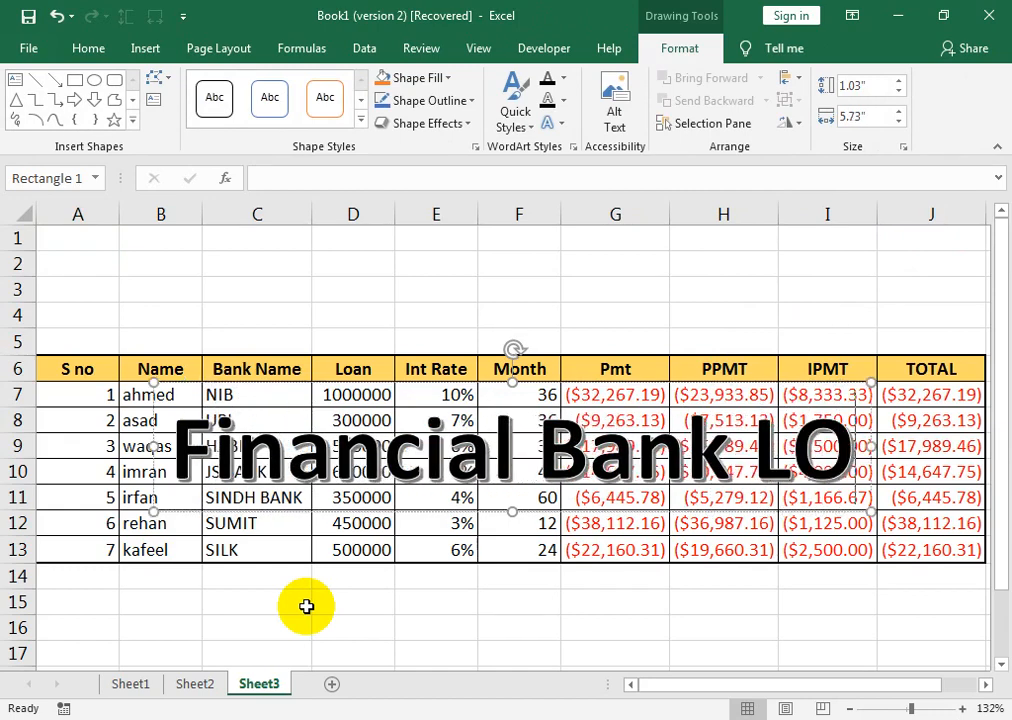
{"action": "key", "text": "BackSpace"}
{"action": "key", "text": "BackSpace"}
{"action": "key", "text": "BackSpace"}
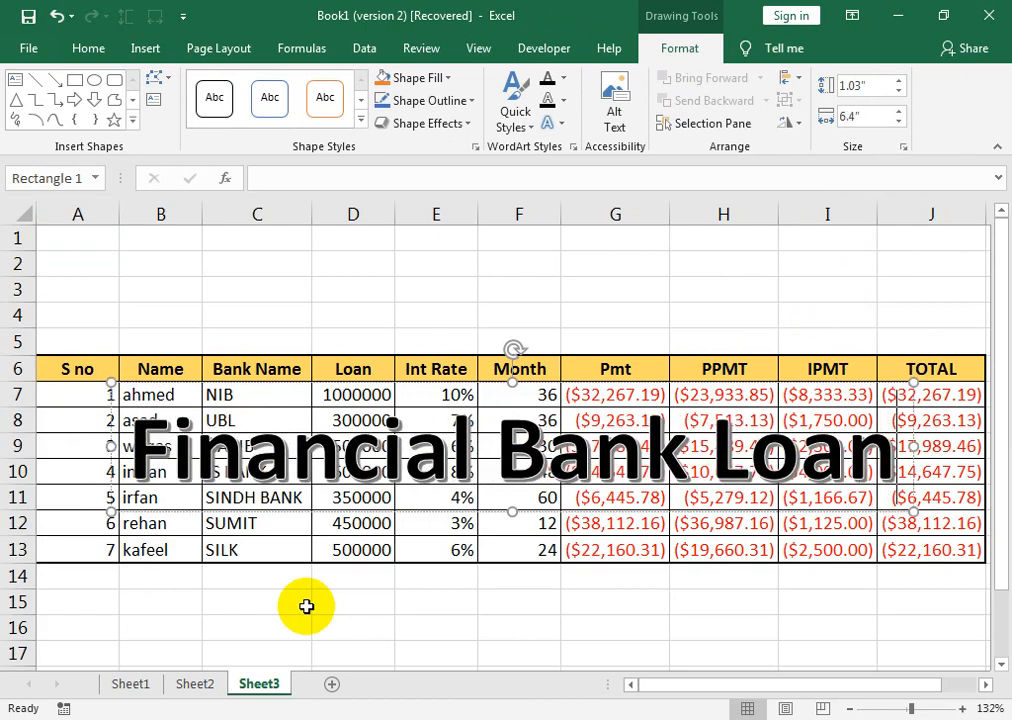
{"action": "type", "text": "Rec"}
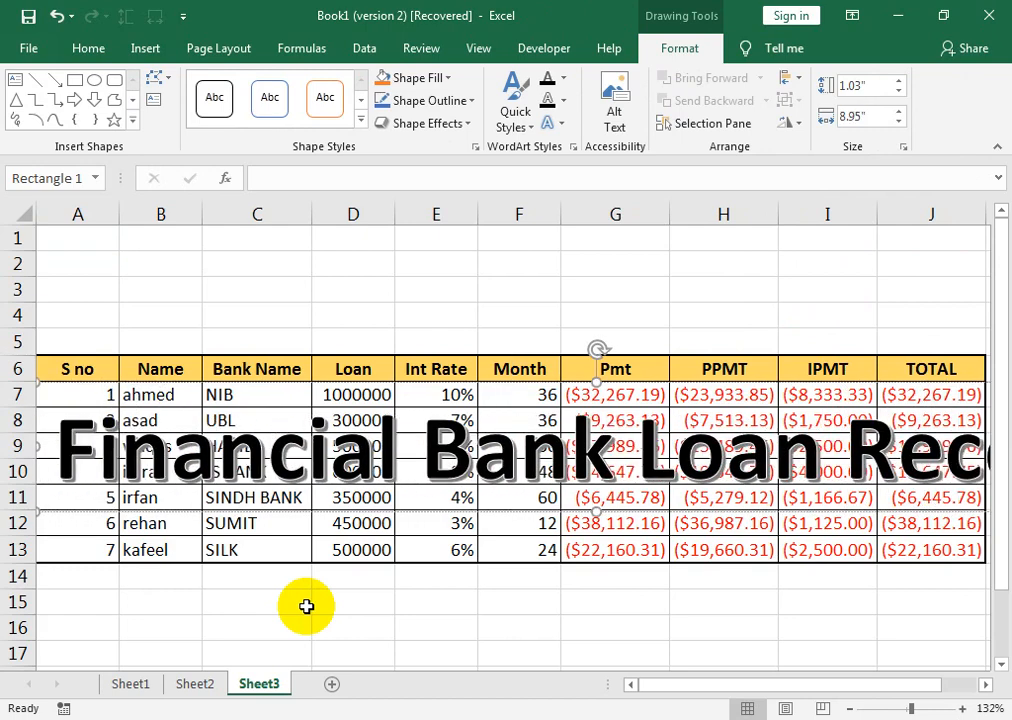
{"action": "type", "text": "ords"}
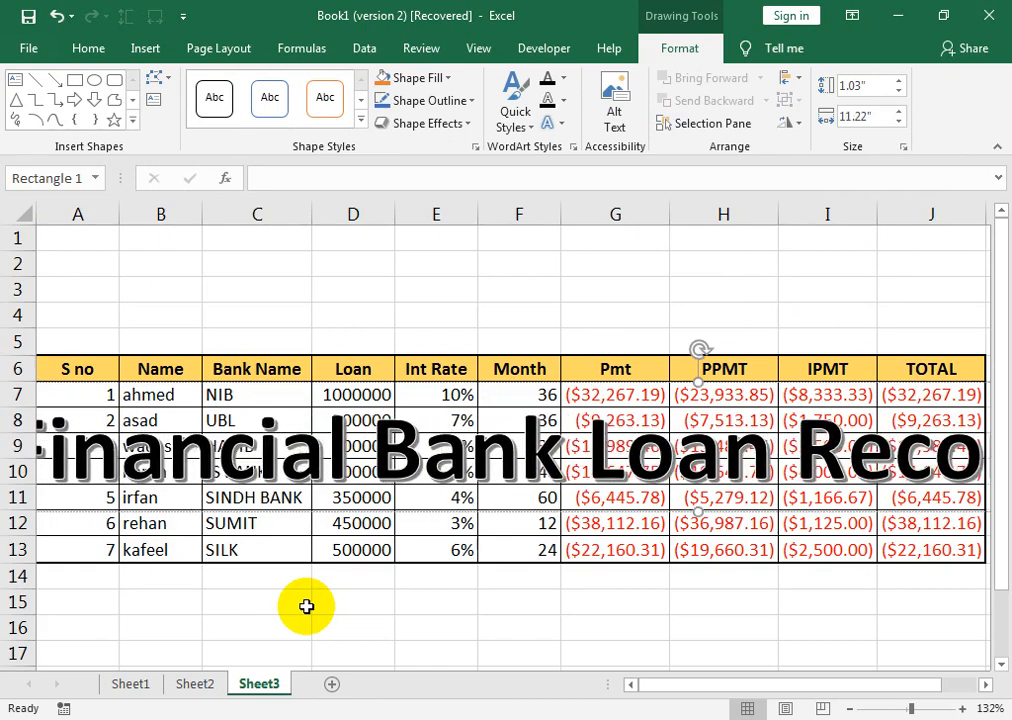
- Reduce the font size of the whole WordArt title to 40
{"action": "key", "text": "ctrl+a"}
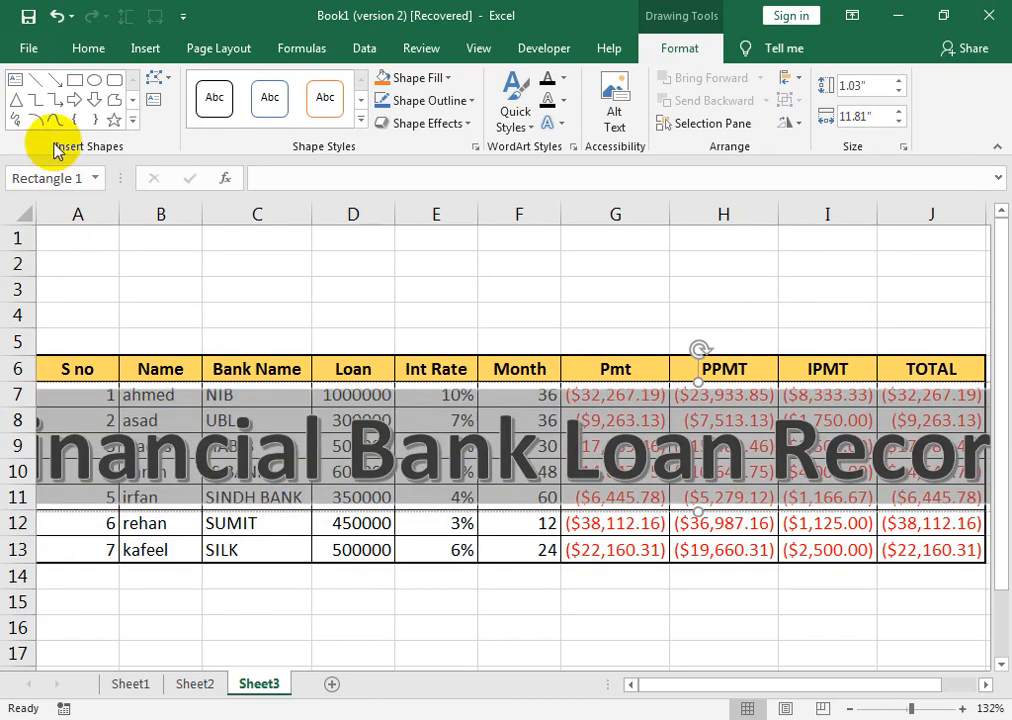
{"action": "left_click", "coordinate": [87, 47]}
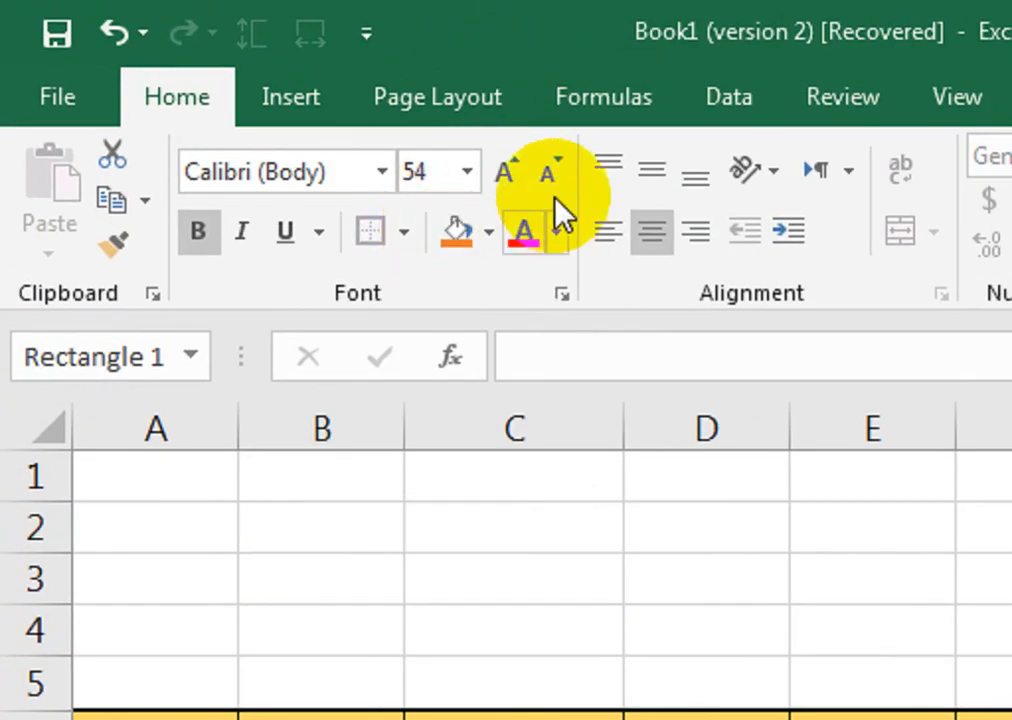
{"action": "left_click", "coordinate": [275, 86]}
{"action": "left_click", "coordinate": [275, 86]}
{"action": "left_click", "coordinate": [275, 86]}
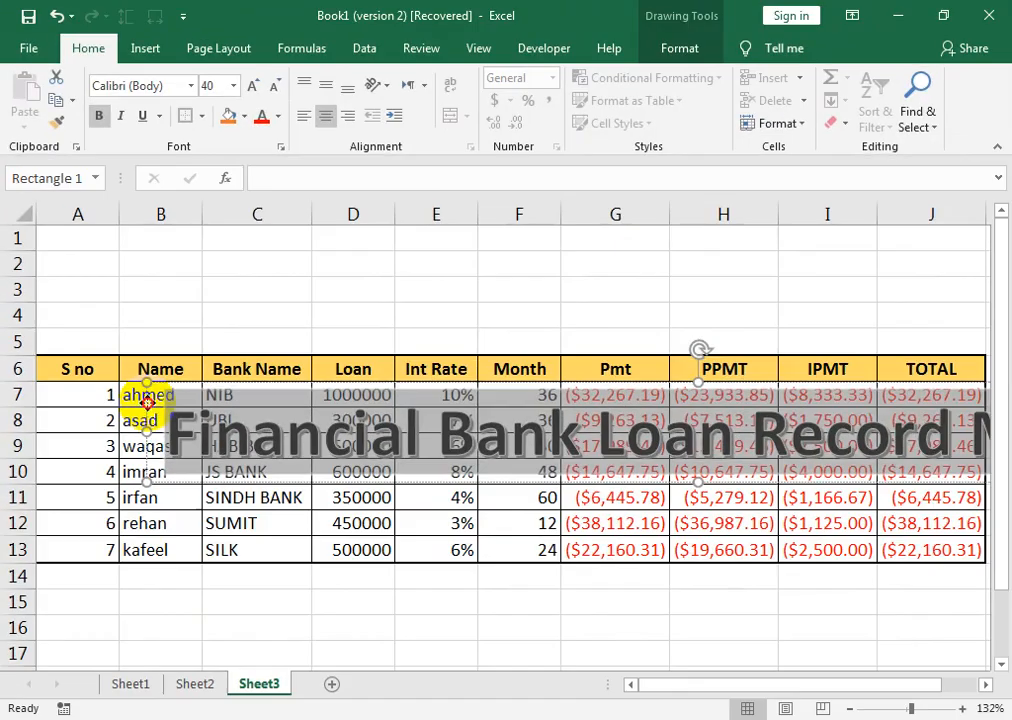
- Position the WordArt title above the loan table and reduce its font size to 32 so it fits the table's width
{"action": "left_click_drag", "start_coordinate": [262, 377], "coordinate": [66, 104]}
{"action": "left_click_drag", "start_coordinate": [50, 255], "coordinate": [158, 341]}
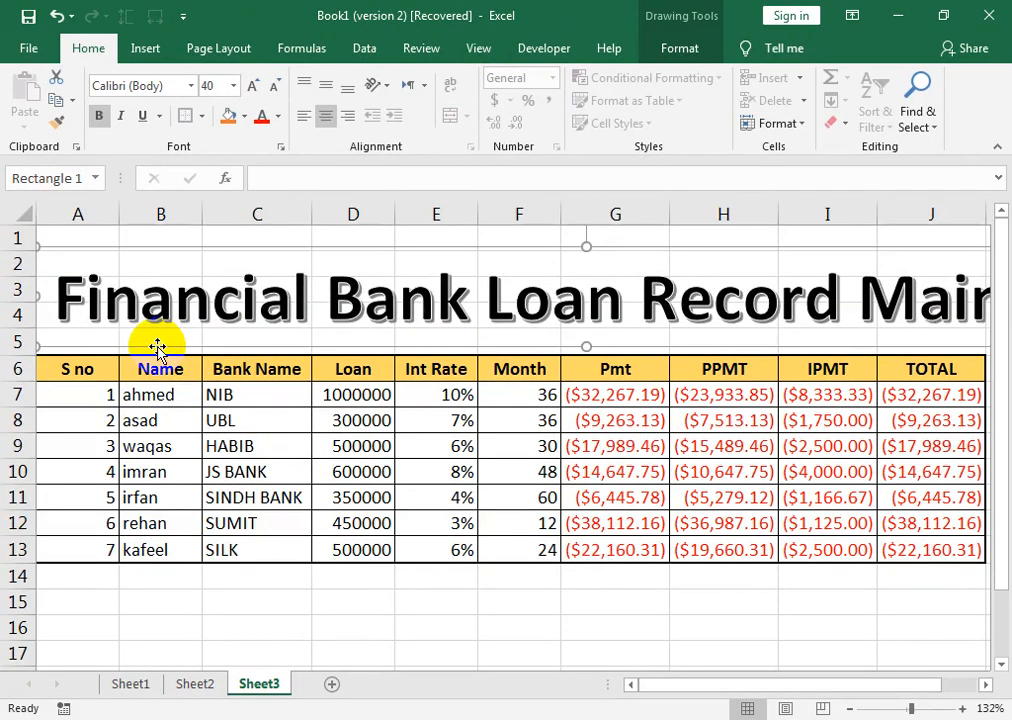
{"action": "left_click", "coordinate": [272, 87]}
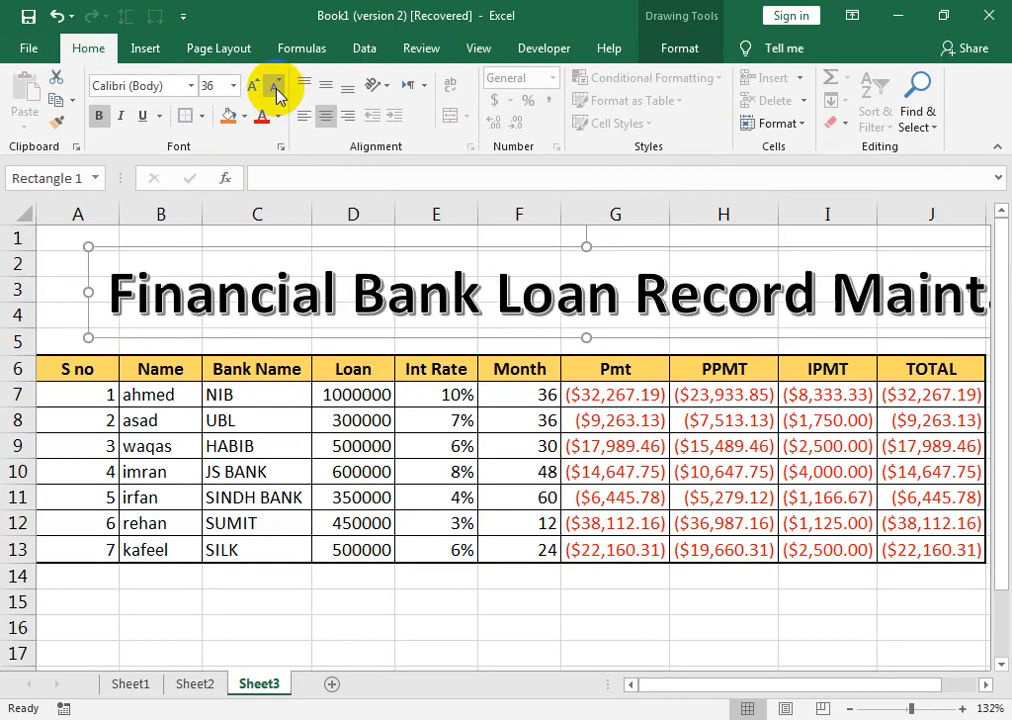
{"action": "left_click", "coordinate": [272, 87]}
{"action": "left_click_drag", "start_coordinate": [533, 341], "coordinate": [465, 343]}
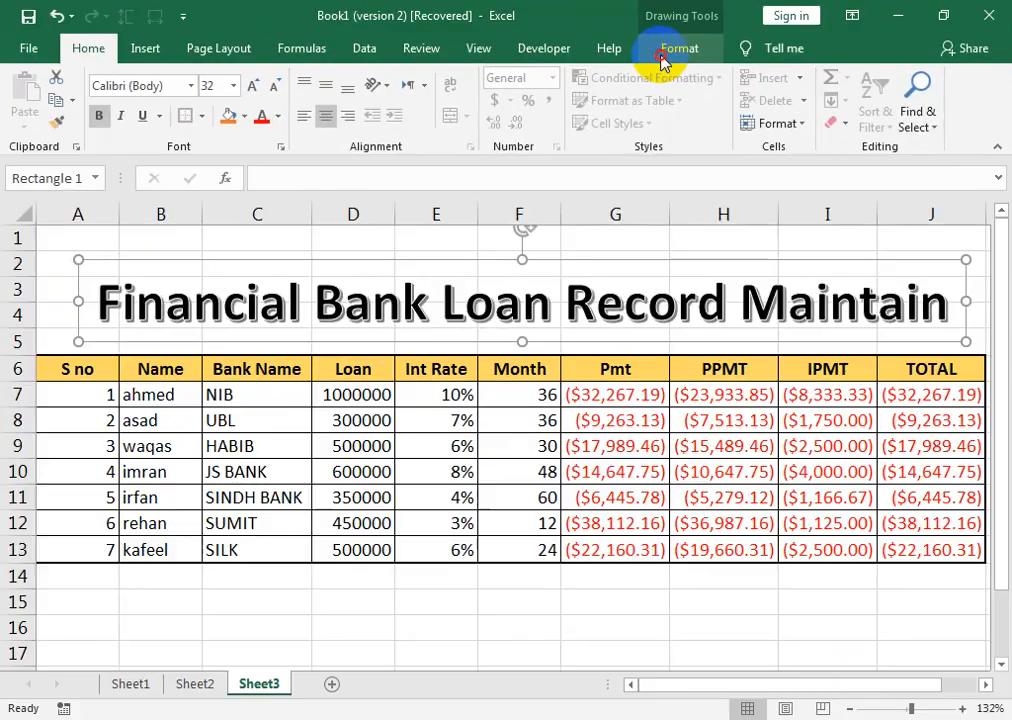
- Apply the upward arch Follow Path transform to the WordArt title and place it in rows 2 to 4 above the table
{"action": "left_click", "coordinate": [662, 55]}
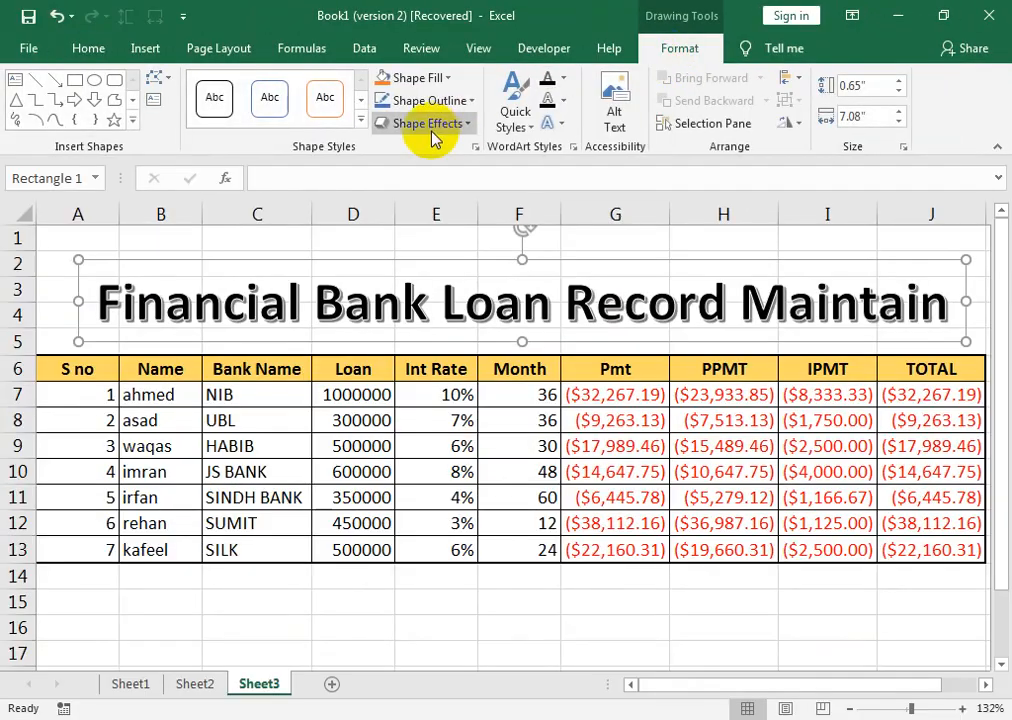
{"action": "left_click", "coordinate": [556, 128]}
{"action": "mouse_move", "coordinate": [600, 388]}
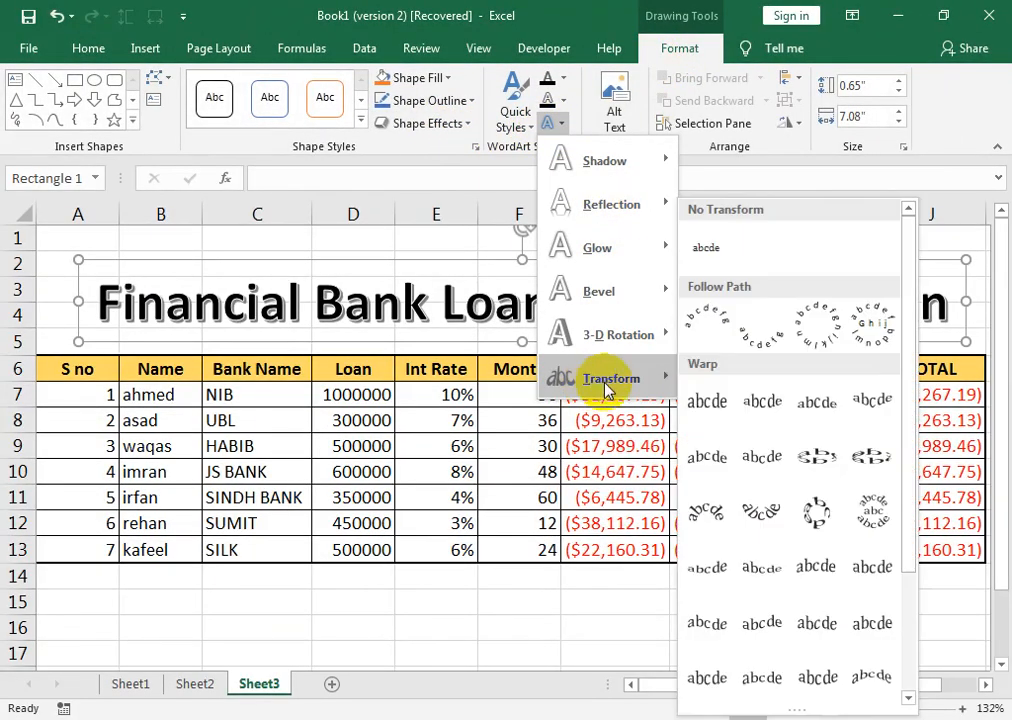
{"action": "key", "text": "Escape"}
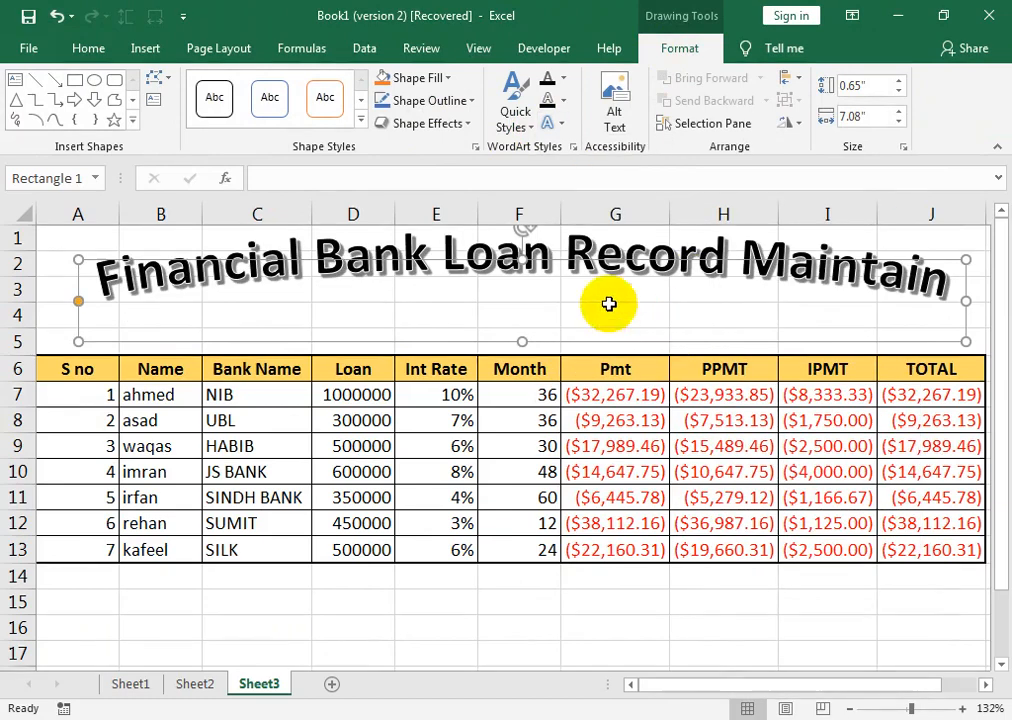
{"action": "left_click_drag", "start_coordinate": [500, 260], "coordinate": [483, 287]}
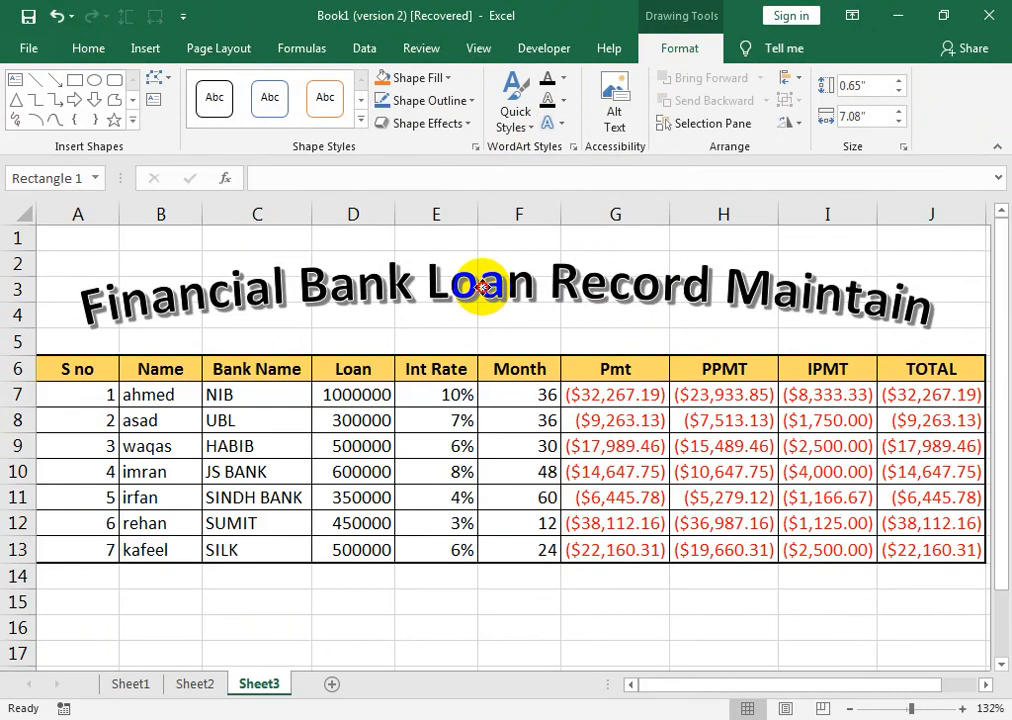
{"action": "left_click", "coordinate": [470, 578]}
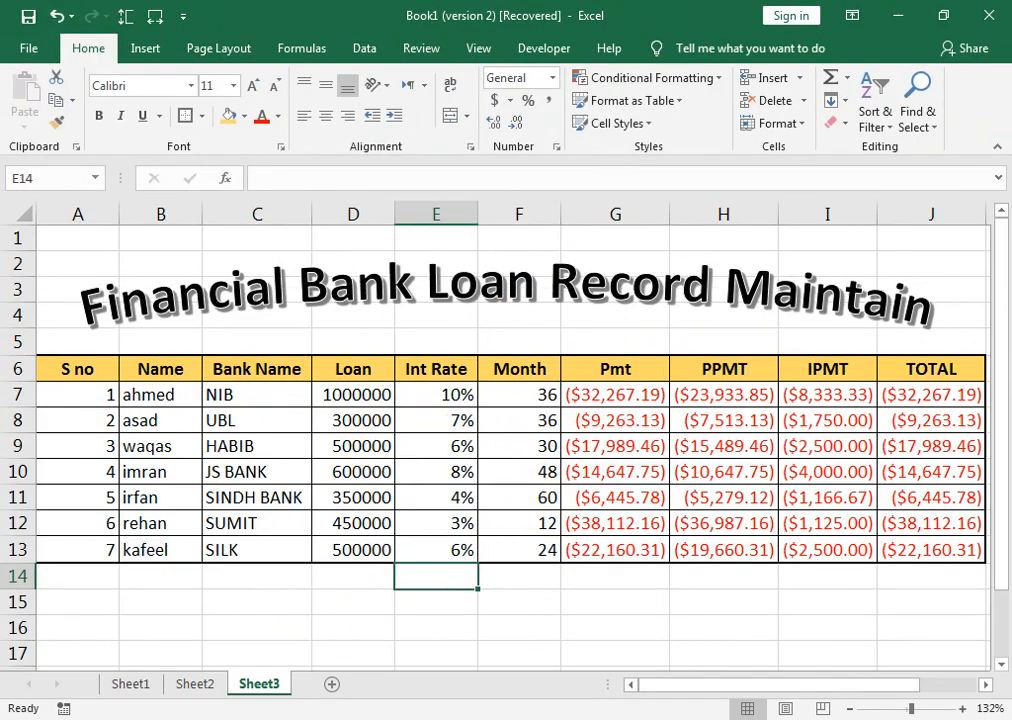
- Switch to the browser window showing the YouTube channel's uploaded videos
{"action": "mouse_move", "coordinate": [323, 700]}
{"action": "left_click", "coordinate": [325, 640]}
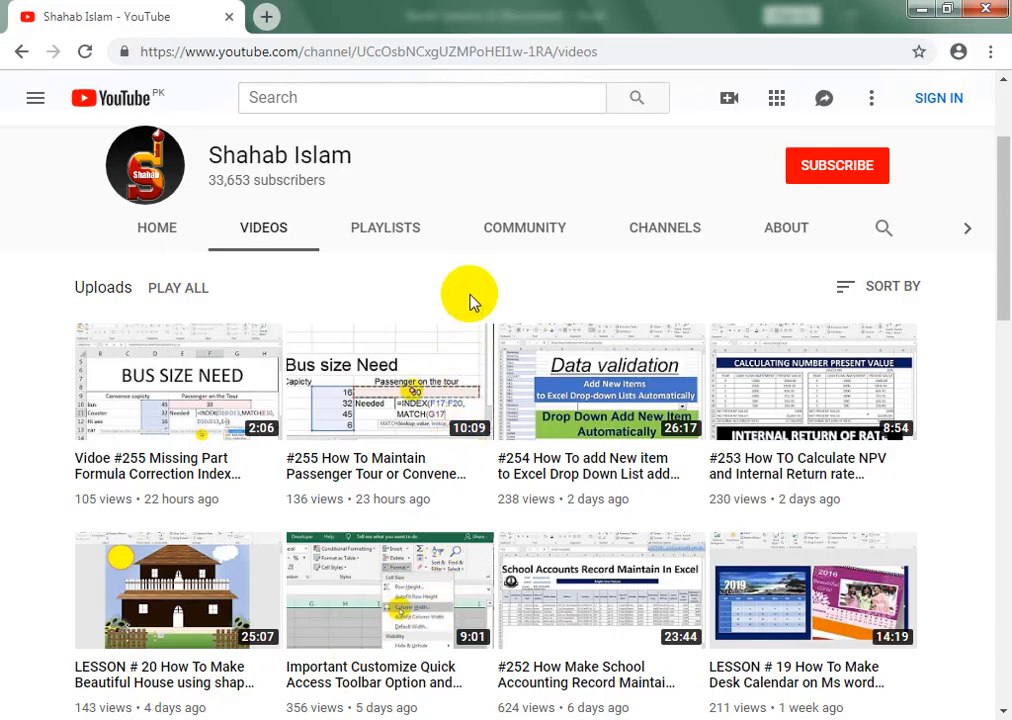